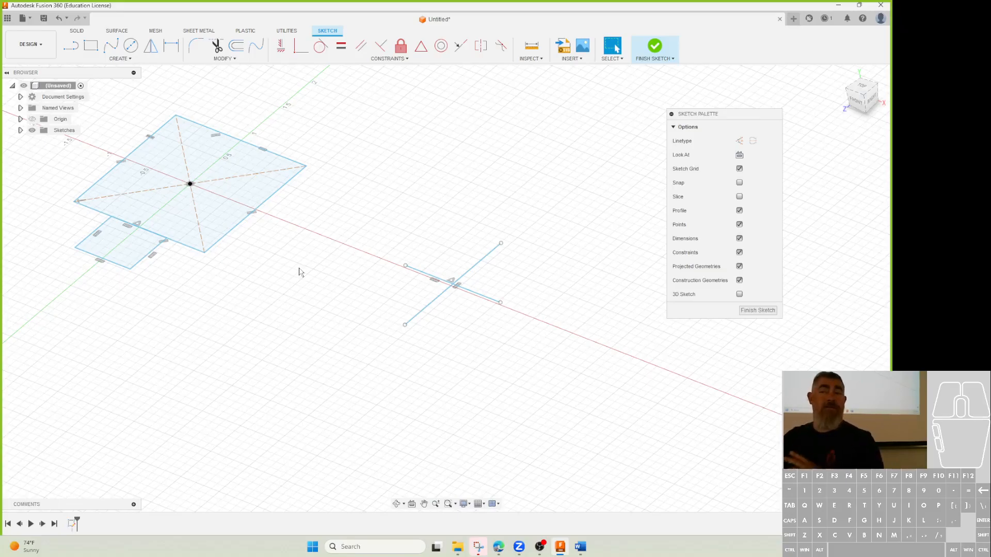
- Change the document's active unit type to Millimeter
{"action": "middle_click_drag", "start_coordinate": [325, 268], "coordinate": [398, 293]}
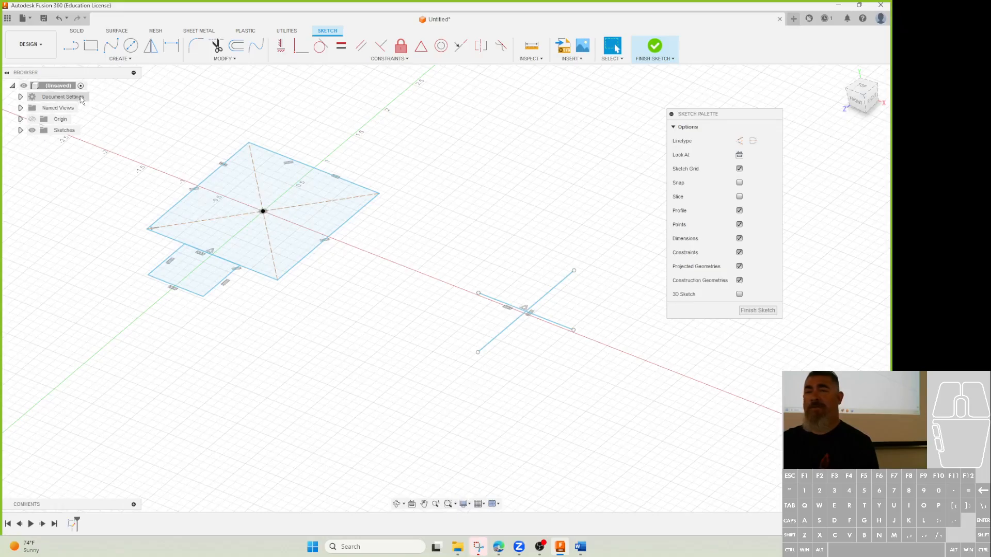
{"action": "left_click", "coordinate": [881, 18]}
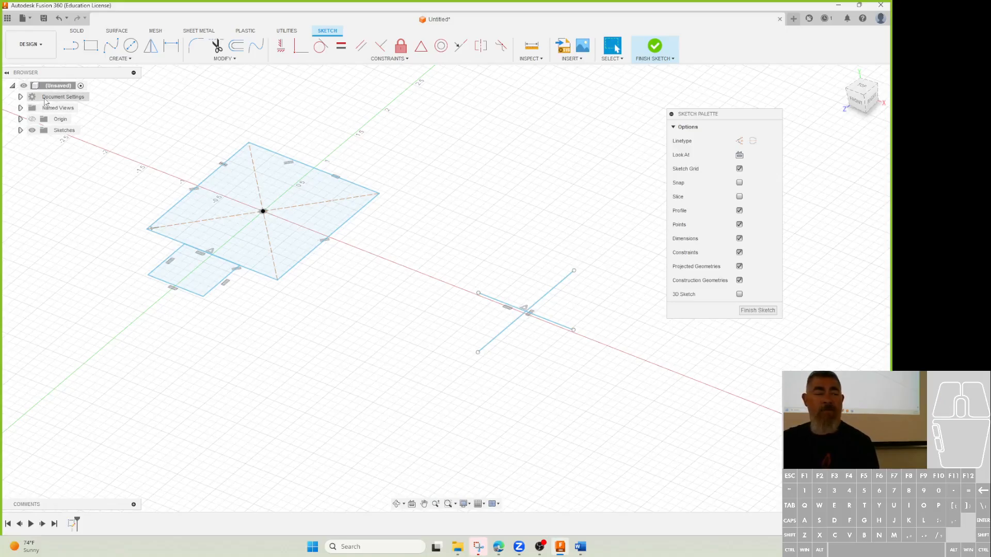
{"action": "left_click", "coordinate": [21, 97]}
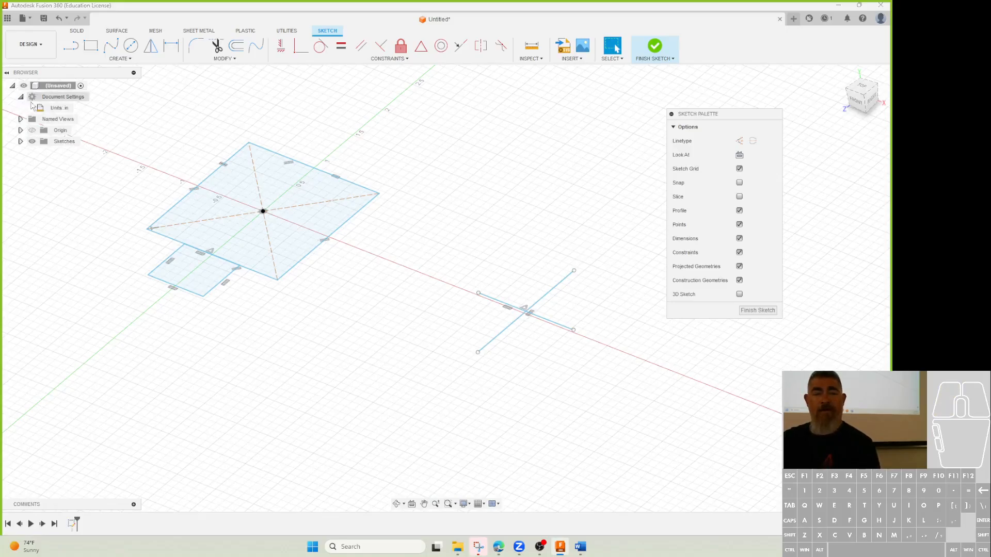
{"action": "left_click", "coordinate": [78, 107]}
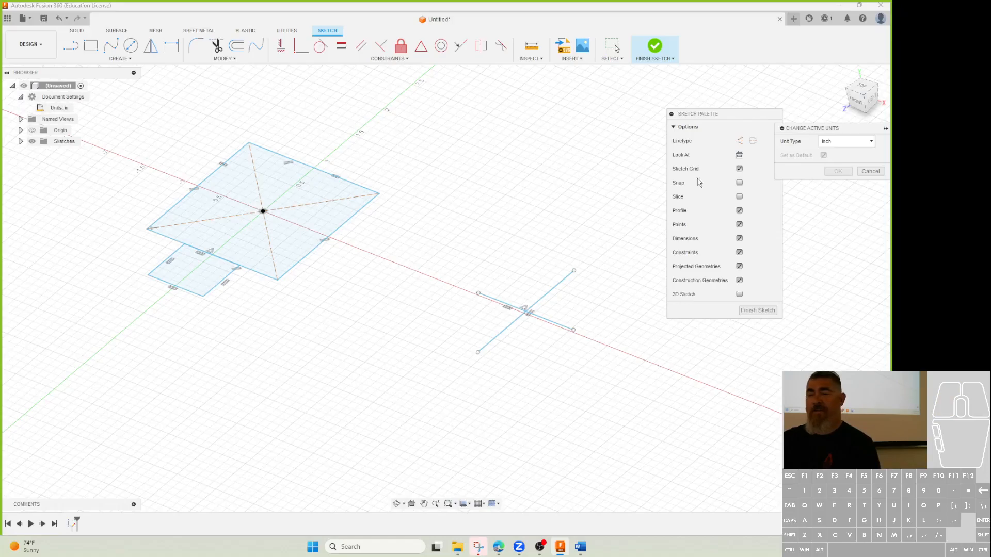
{"action": "left_click", "coordinate": [847, 141]}
{"action": "left_click", "coordinate": [837, 163]}
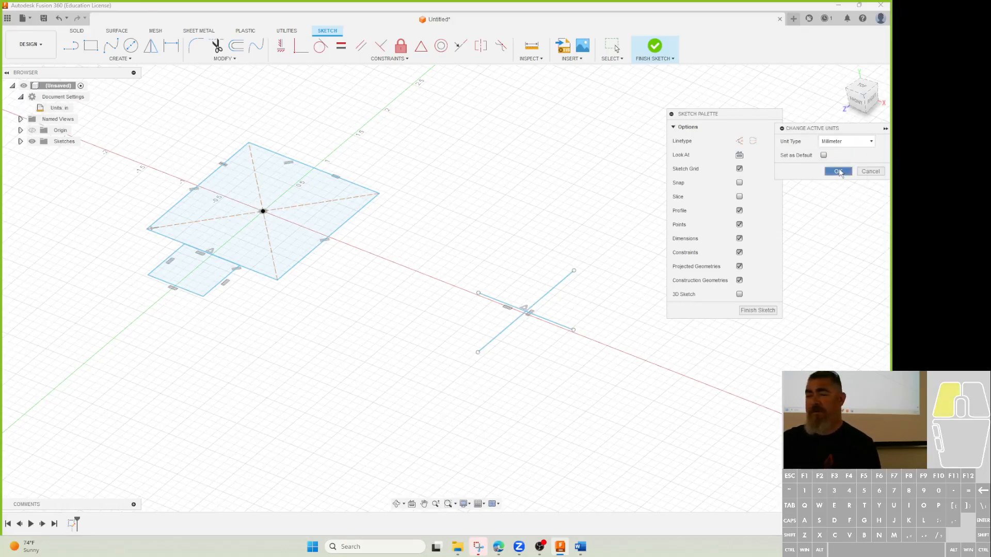
{"action": "left_click", "coordinate": [841, 172]}
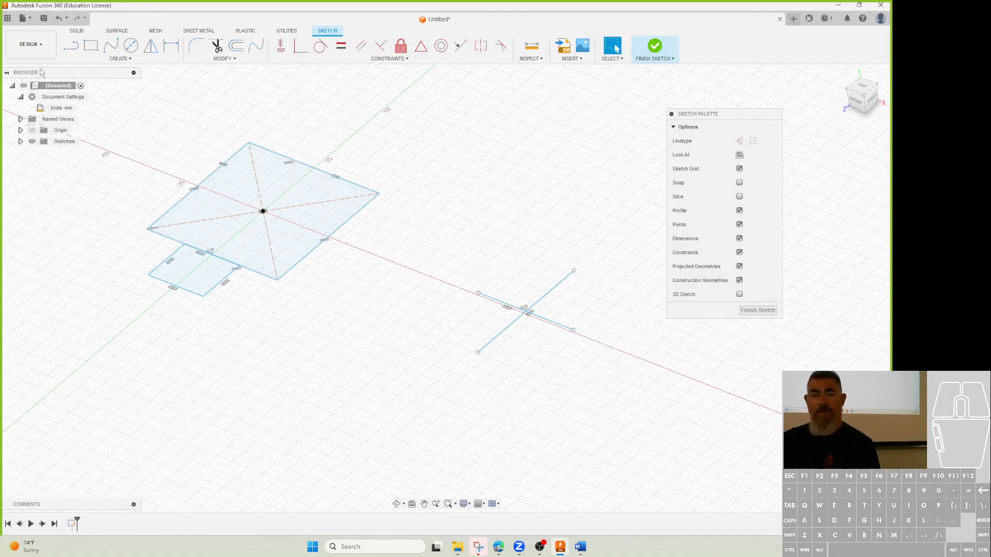
- Review the Set as Default option and the available unit types in the document's unit settings, leaving Millimeter selected
{"action": "mouse_move", "coordinate": [71, 111]}
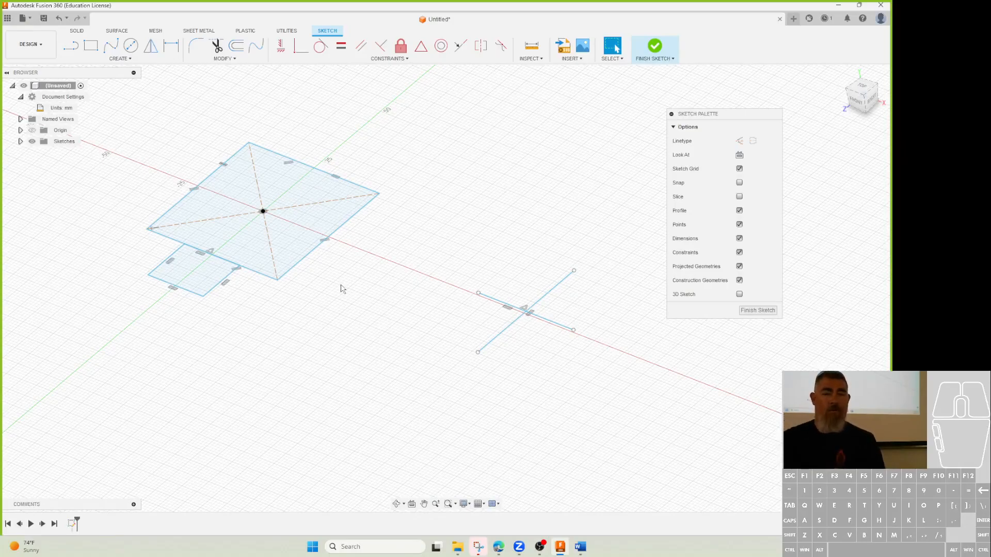
{"action": "left_click", "coordinate": [80, 109]}
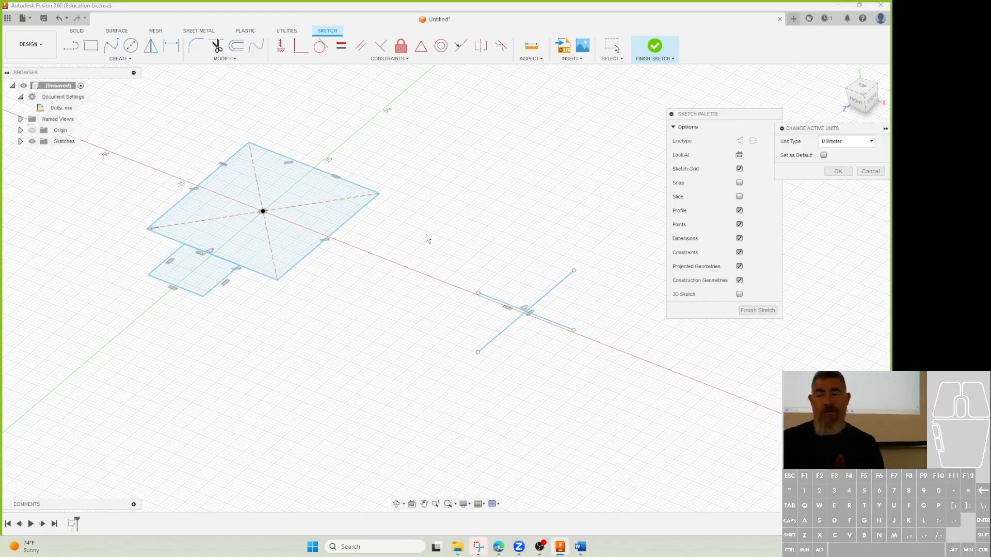
{"action": "left_click", "coordinate": [823, 155]}
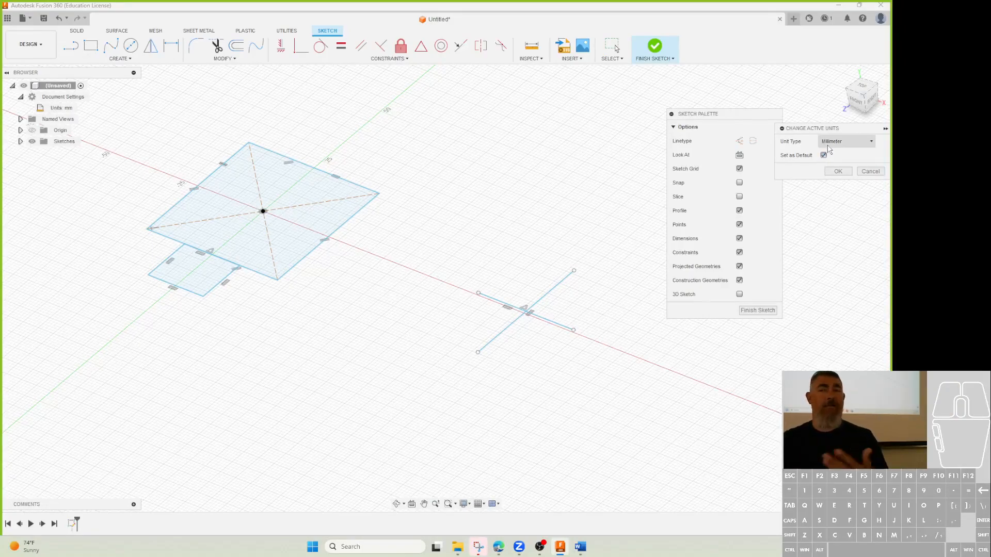
{"action": "left_click", "coordinate": [869, 145]}
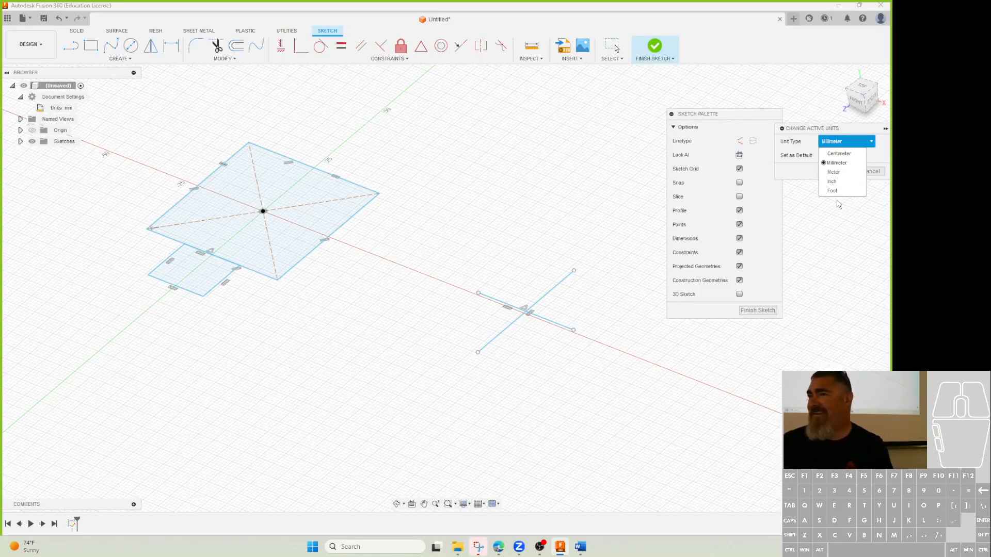
{"action": "left_click", "coordinate": [840, 234]}
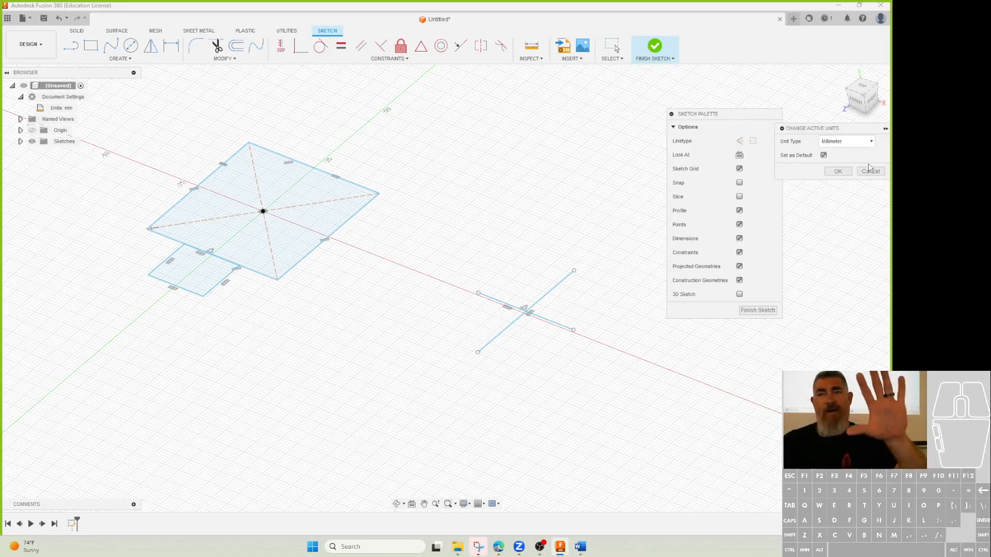
{"action": "left_click", "coordinate": [823, 155]}
{"action": "left_click", "coordinate": [837, 172]}
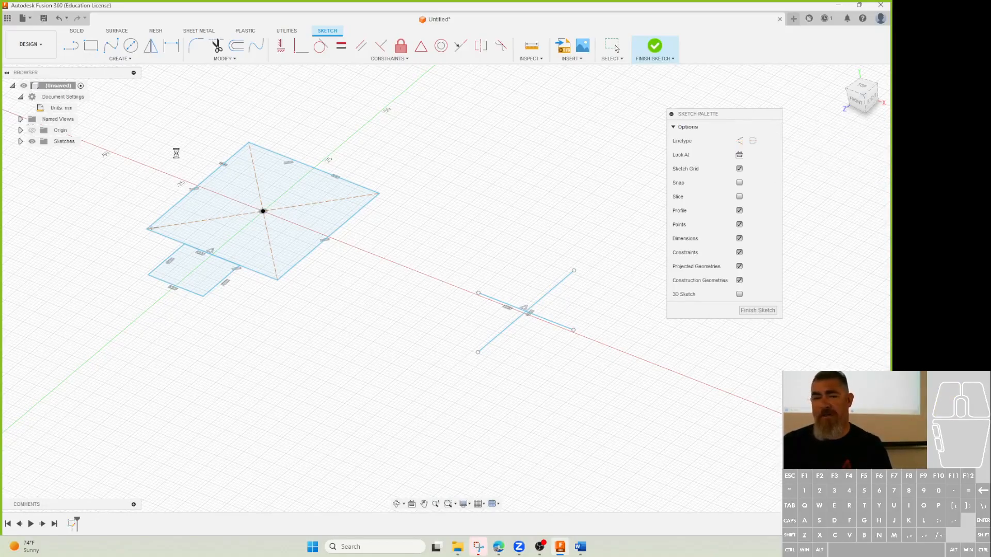
- Dimension the large rectangle's upper edge to 45 mm
{"action": "left_click", "coordinate": [171, 45]}
{"action": "left_click", "coordinate": [286, 157]}
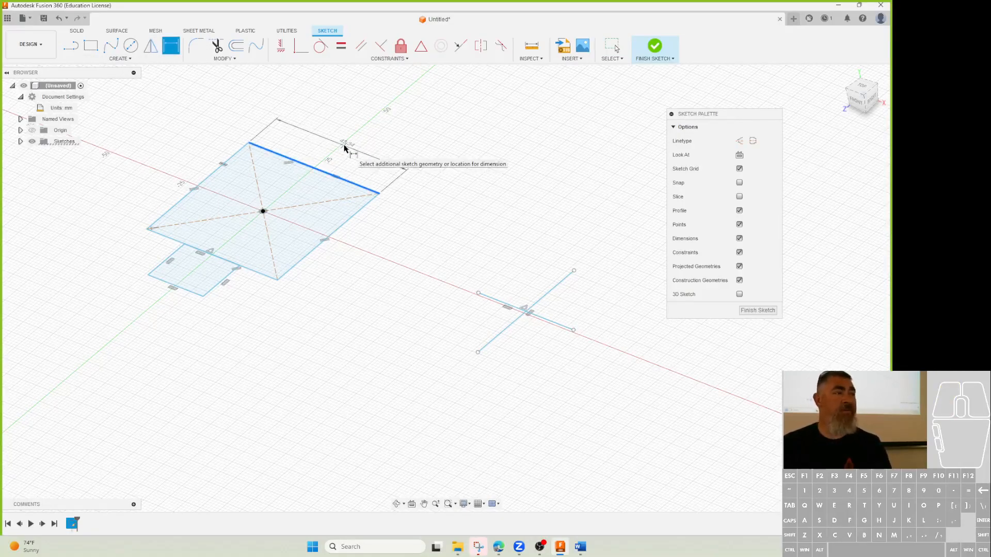
{"action": "left_click", "coordinate": [345, 148]}
{"action": "type", "text": "45"}
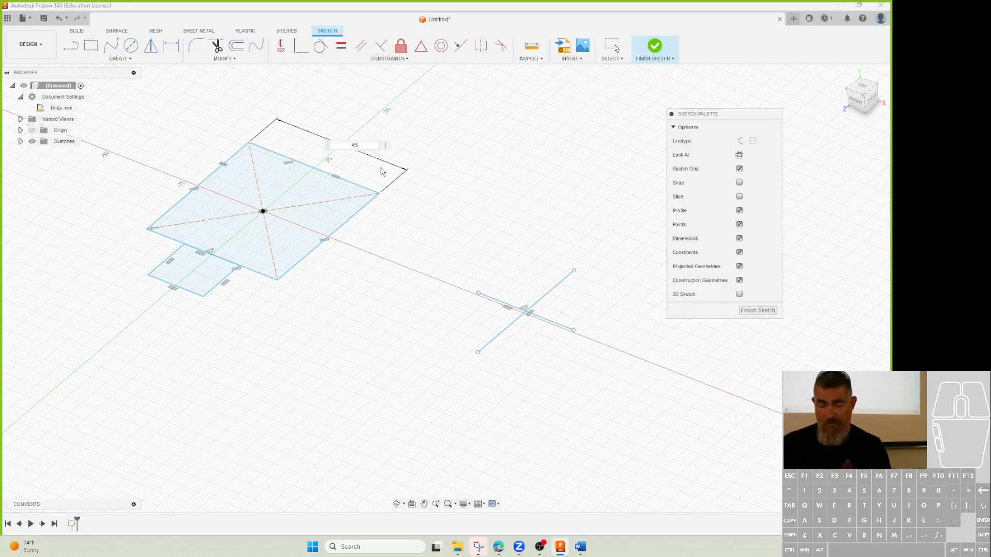
{"action": "key", "text": "Return"}
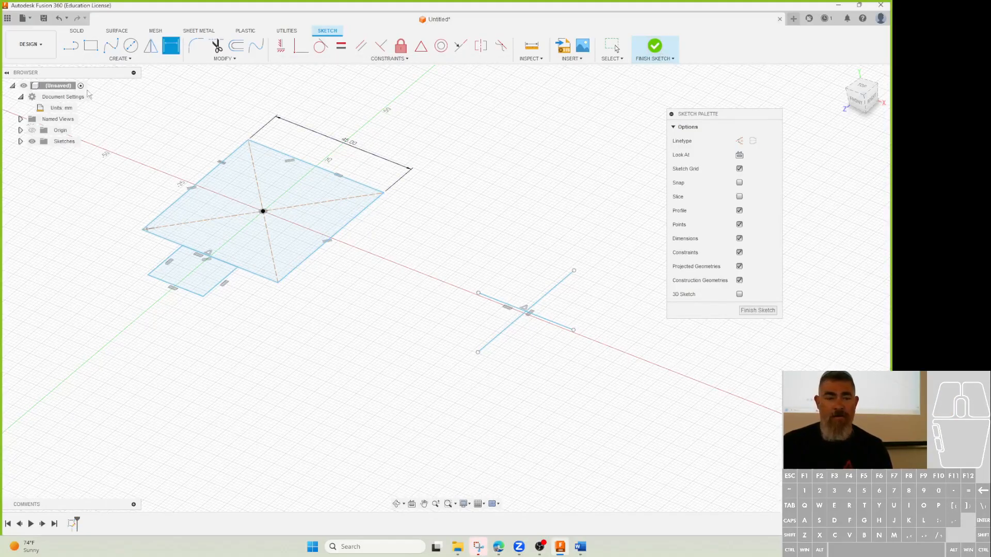
- Change the document's active unit type to Inch
{"action": "left_click", "coordinate": [80, 107]}
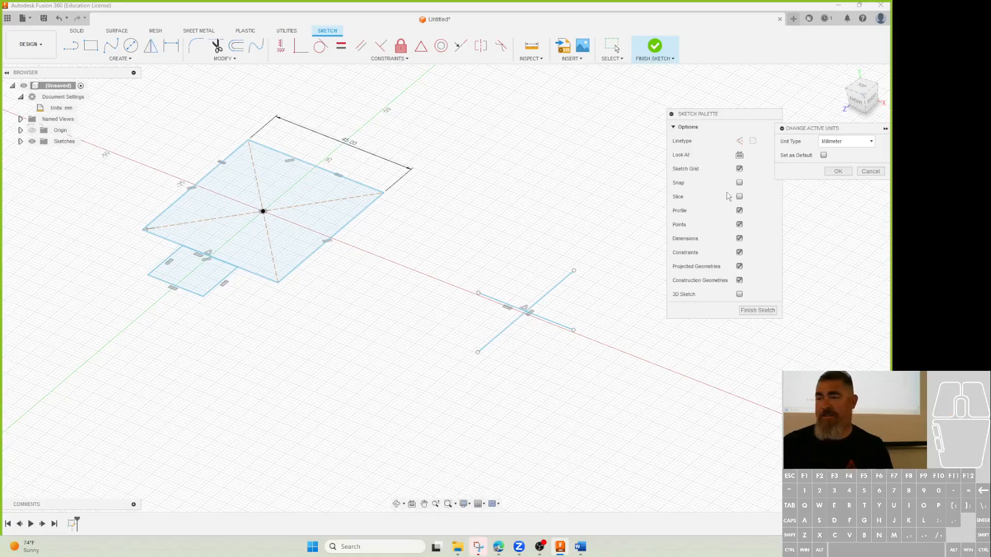
{"action": "left_click", "coordinate": [847, 141]}
{"action": "left_click", "coordinate": [836, 184]}
{"action": "left_click", "coordinate": [837, 171]}
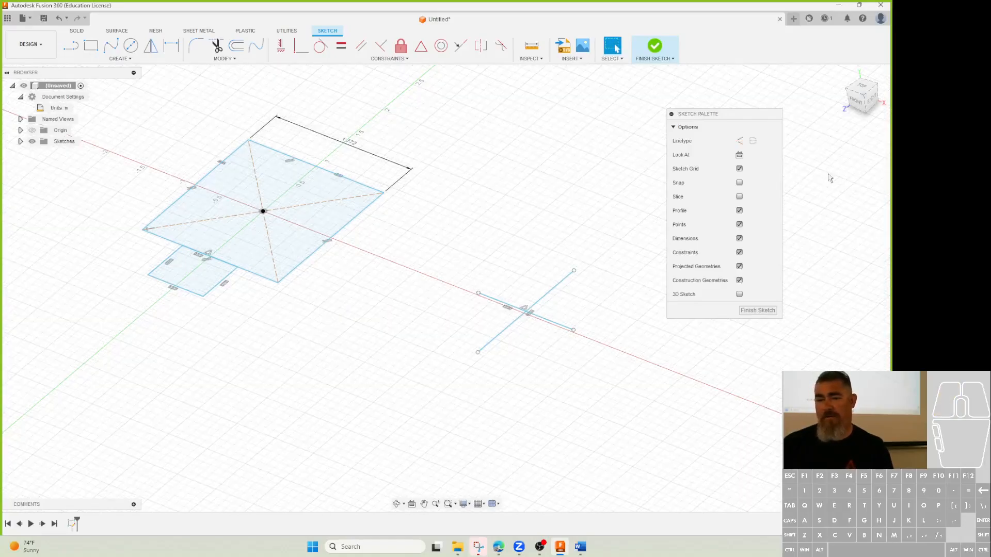
- Delete the dimension on the large rectangle's upper edge
{"action": "scroll", "coordinate": [341, 155], "scroll_direction": "up", "scroll_amount": 3}
{"action": "left_click", "coordinate": [388, 158]}
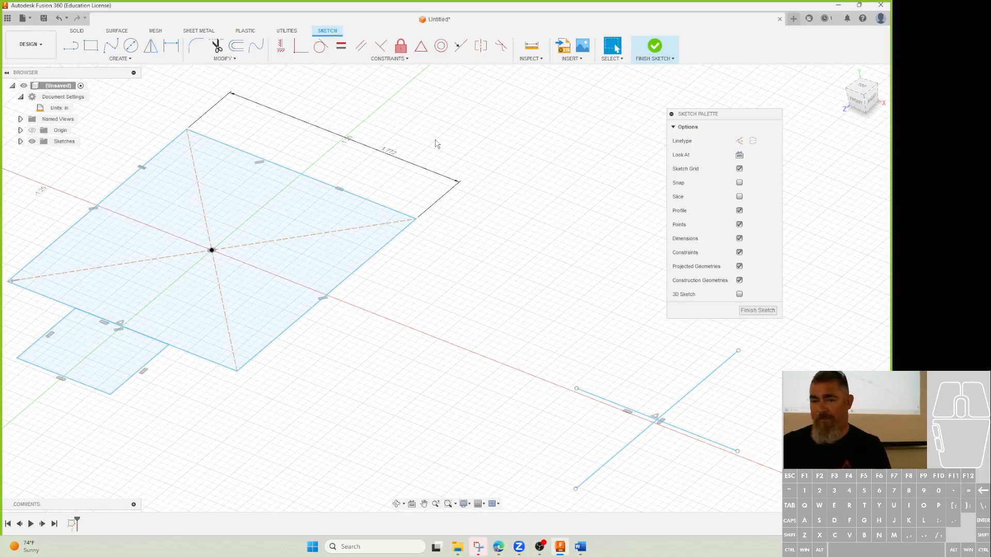
{"action": "left_click", "coordinate": [400, 162]}
{"action": "key", "text": "Delete"}
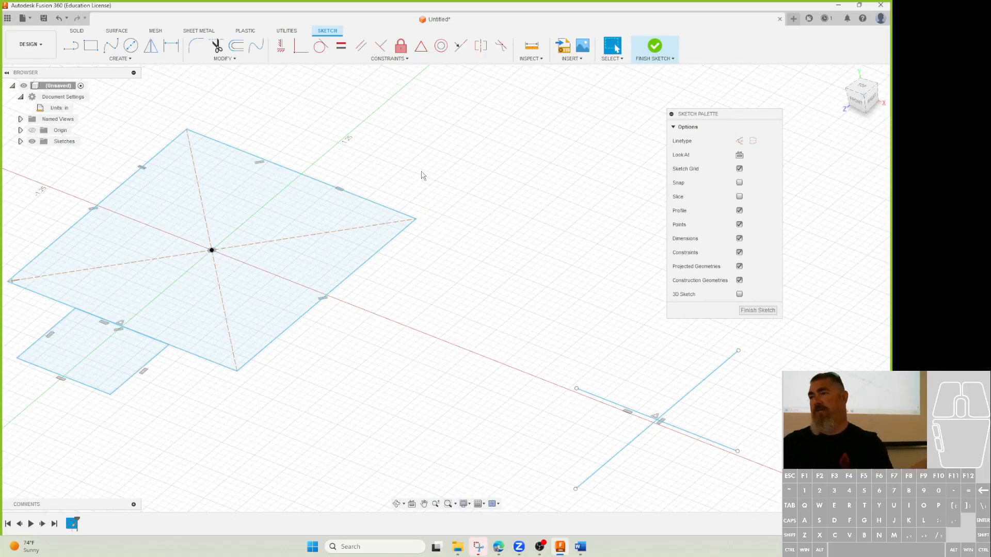
- Delete the two crossing lines and the small rectangle, leaving only the large centred rectangle in the sketch
{"action": "scroll", "coordinate": [422, 175], "scroll_direction": "down", "scroll_amount": 4}
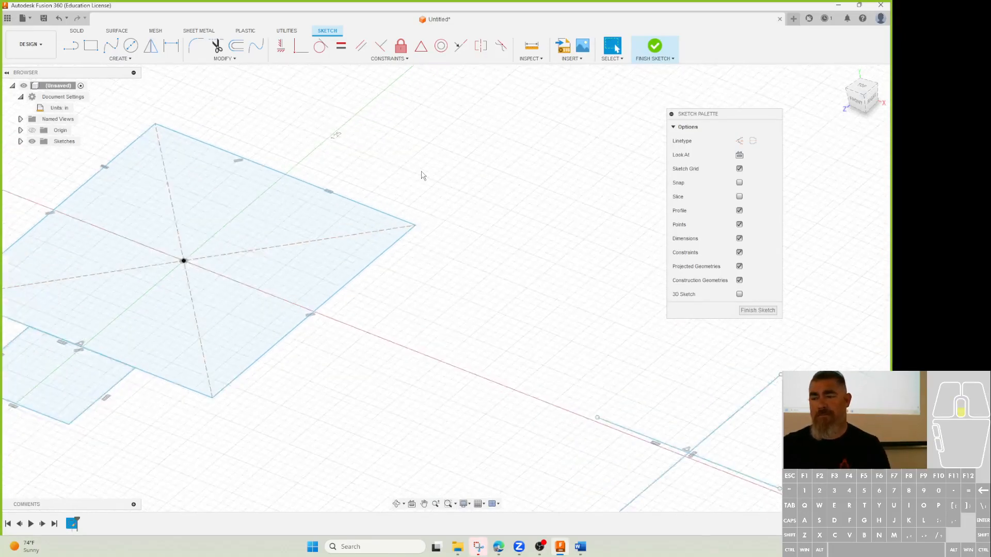
{"action": "left_click_drag", "start_coordinate": [635, 426], "coordinate": [555, 312]}
{"action": "key", "text": "Delete"}
{"action": "double_click", "coordinate": [220, 335]}
{"action": "key", "text": "Delete"}
{"action": "middle_click_drag", "start_coordinate": [301, 387], "coordinate": [436, 393]}
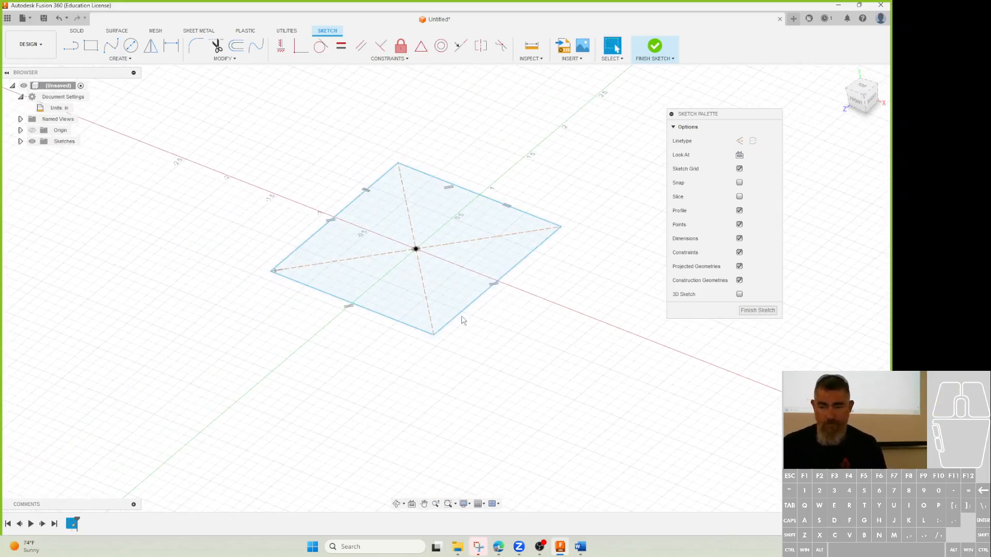
{"action": "left_click", "coordinate": [487, 263]}
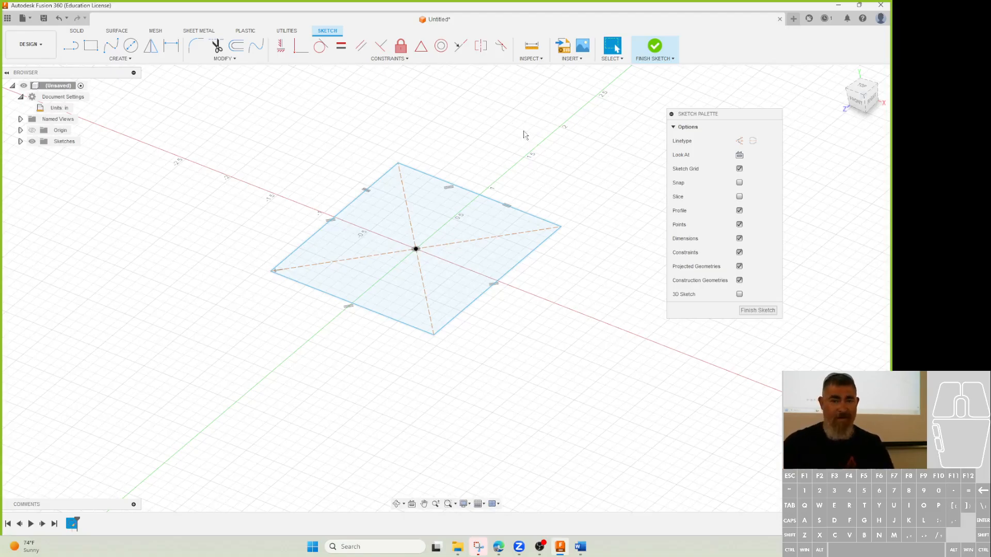
- Dimension the rectangle's upper edge to 2 in
{"action": "left_click", "coordinate": [172, 47]}
{"action": "left_click", "coordinate": [488, 199]}
{"action": "left_click", "coordinate": [516, 165]}
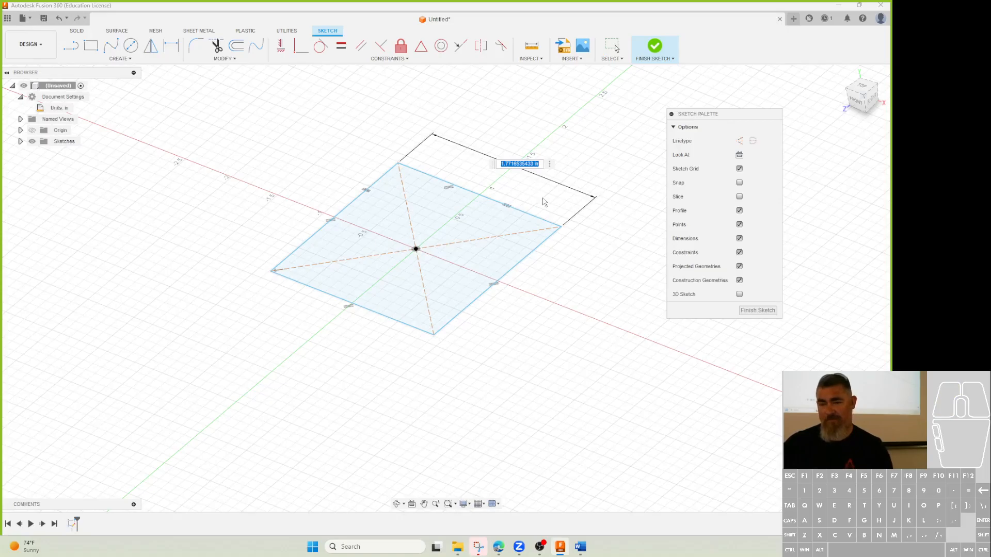
{"action": "type", "text": "2"}
{"action": "key", "text": "Return"}
- Try to add a dimension to the rectangle's side adjacent to the 2 in edge
{"action": "left_click", "coordinate": [497, 295]}
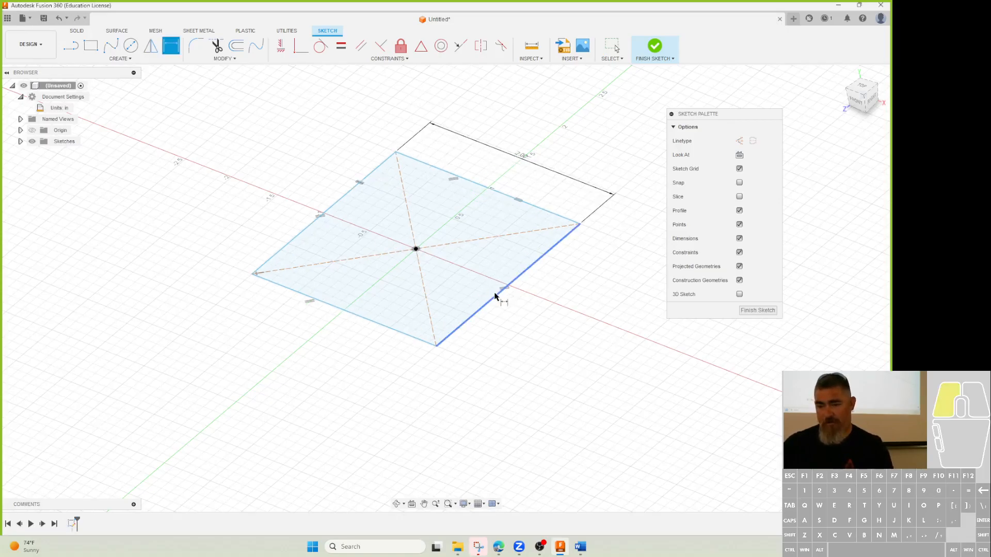
{"action": "left_click", "coordinate": [558, 330]}
{"action": "left_click", "coordinate": [532, 303]}
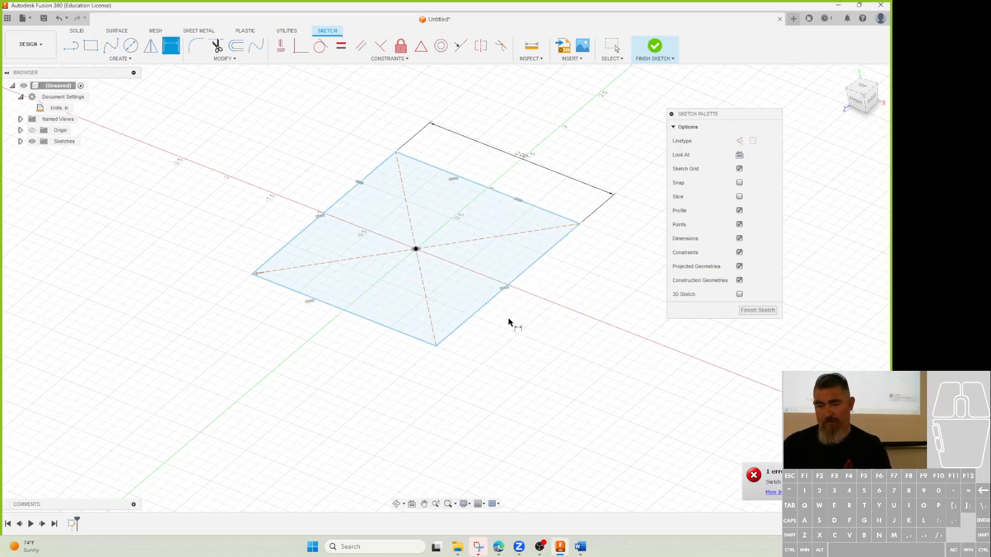
{"action": "key", "text": "Escape"}
- Remove the equal constraint between the rectangle's adjacent sides and apply a Horizontal/Vertical constraint to its lower edge
{"action": "mouse_move", "coordinate": [436, 346]}
{"action": "left_mouse_down"}
{"action": "mouse_move", "coordinate": [309, 363]}
{"action": "mouse_move", "coordinate": [530, 311]}
{"action": "left_mouse_up"}
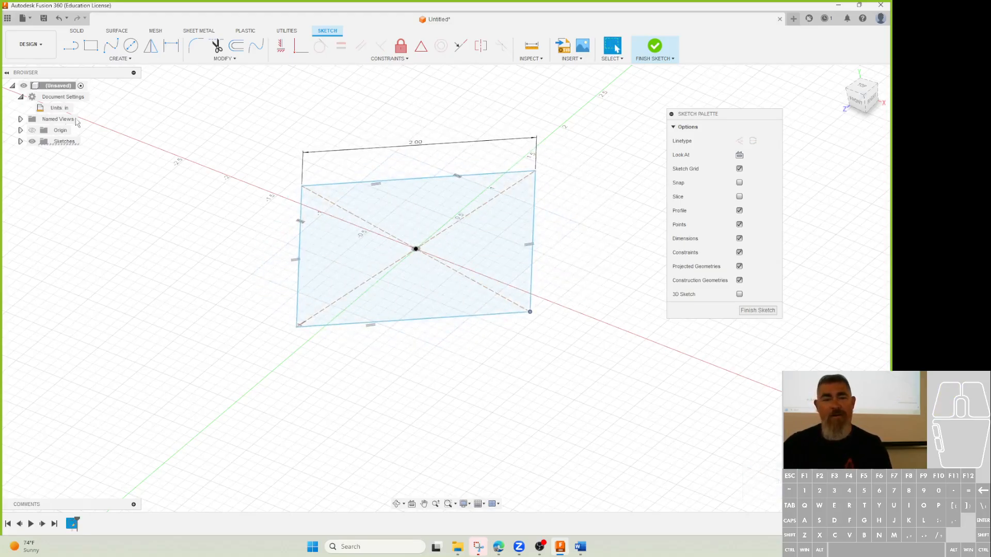
{"action": "left_click", "coordinate": [302, 229]}
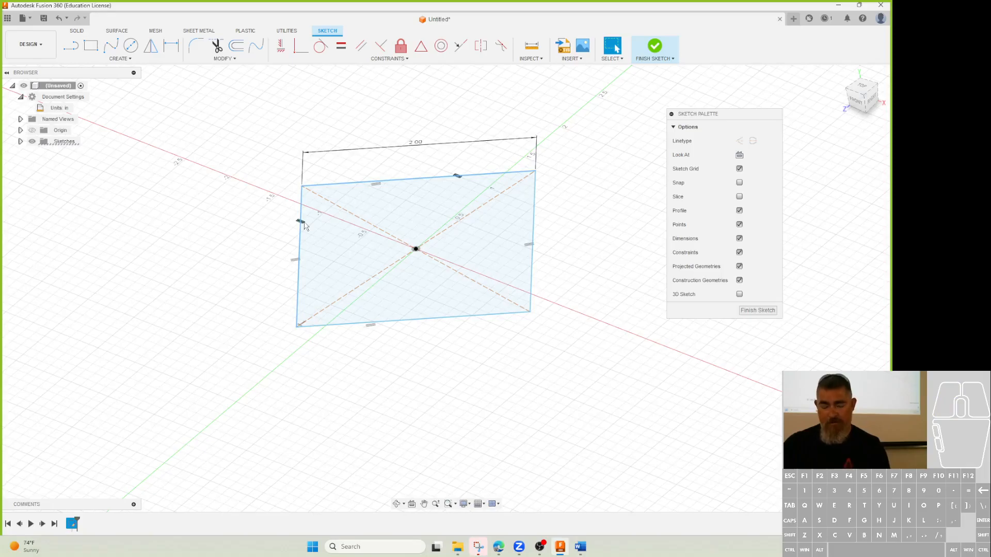
{"action": "left_click", "coordinate": [280, 45]}
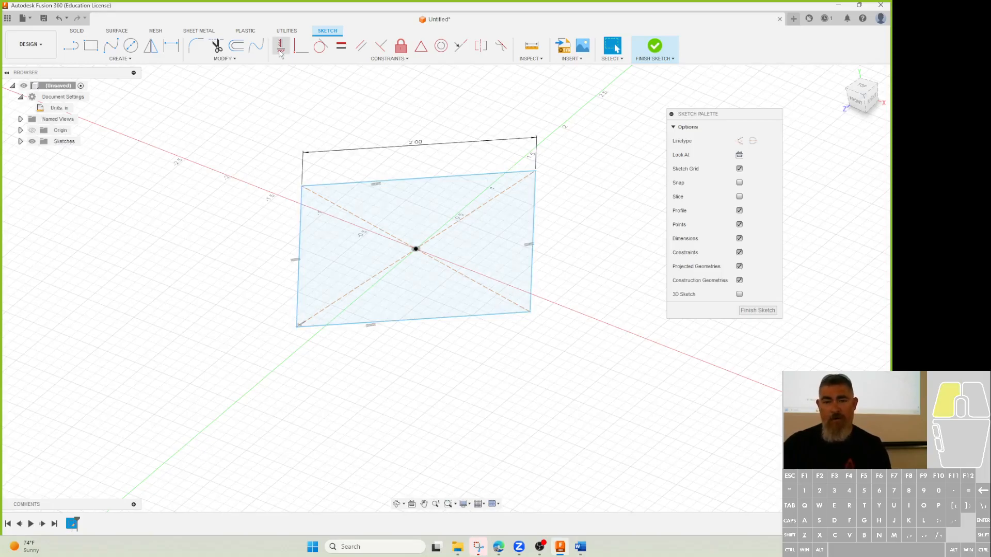
{"action": "left_click", "coordinate": [402, 320]}
- Dimension the rectangle's long side, adjacent to the 2 in edge, to 4 in
{"action": "key", "text": "d"}
{"action": "left_click", "coordinate": [454, 329]}
{"action": "left_click", "coordinate": [500, 383]}
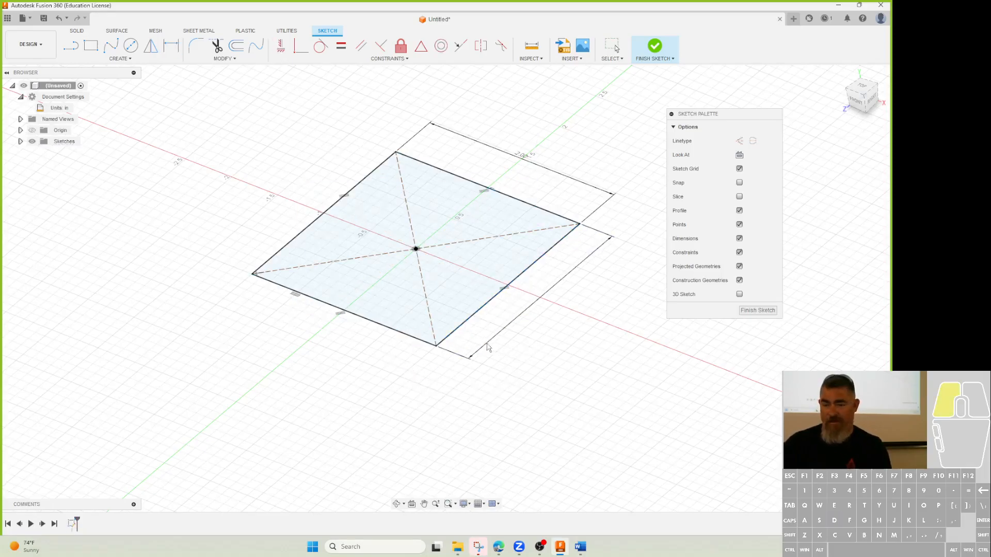
{"action": "type", "text": "4"}
{"action": "key", "text": "Return"}
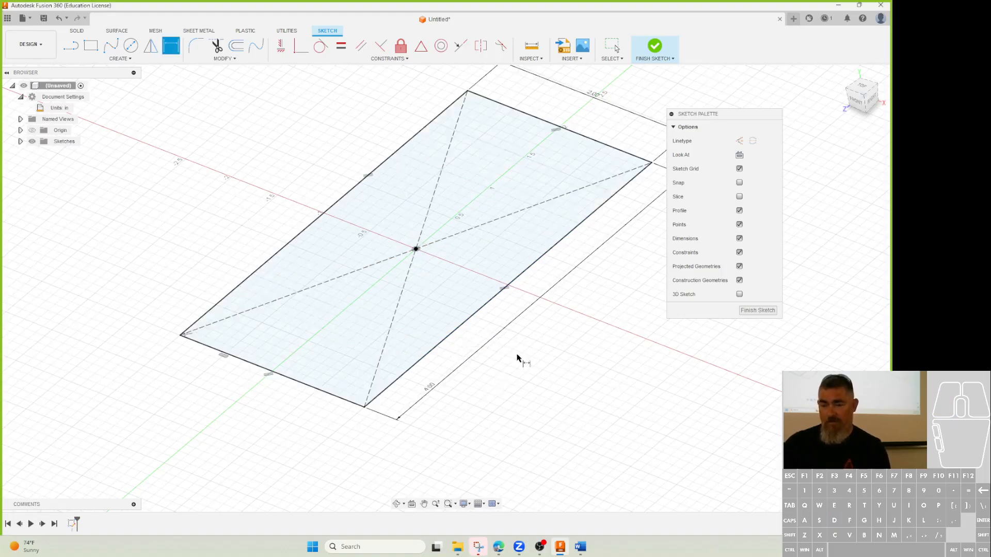
- Finish the dimensioned rectangle sketch and return to solid modelling
{"action": "middle_click_drag", "start_coordinate": [403, 226], "coordinate": [343, 258]}
{"action": "scroll", "coordinate": [343, 257], "scroll_direction": "up", "scroll_amount": 2}
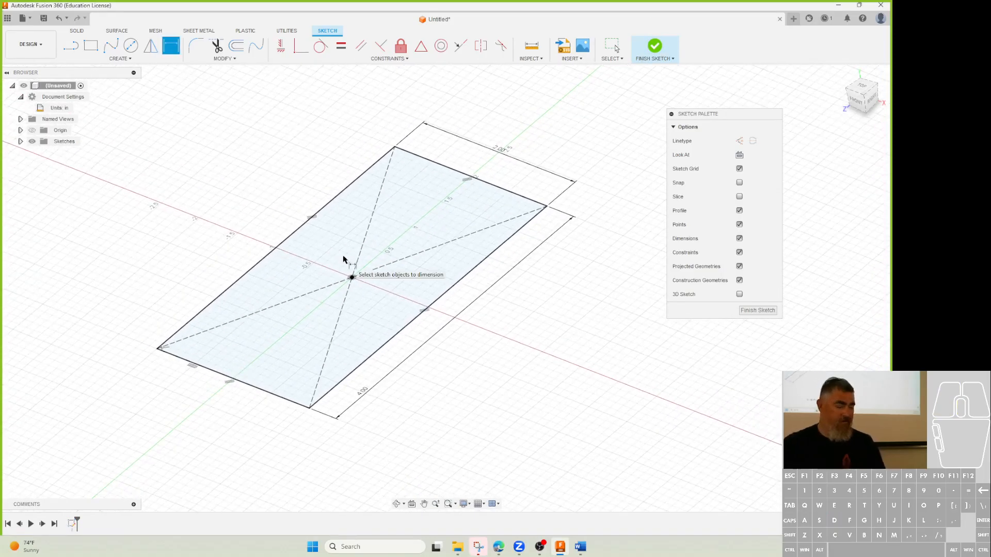
{"action": "middle_click_drag", "start_coordinate": [459, 344], "coordinate": [546, 331], "text": "shift"}
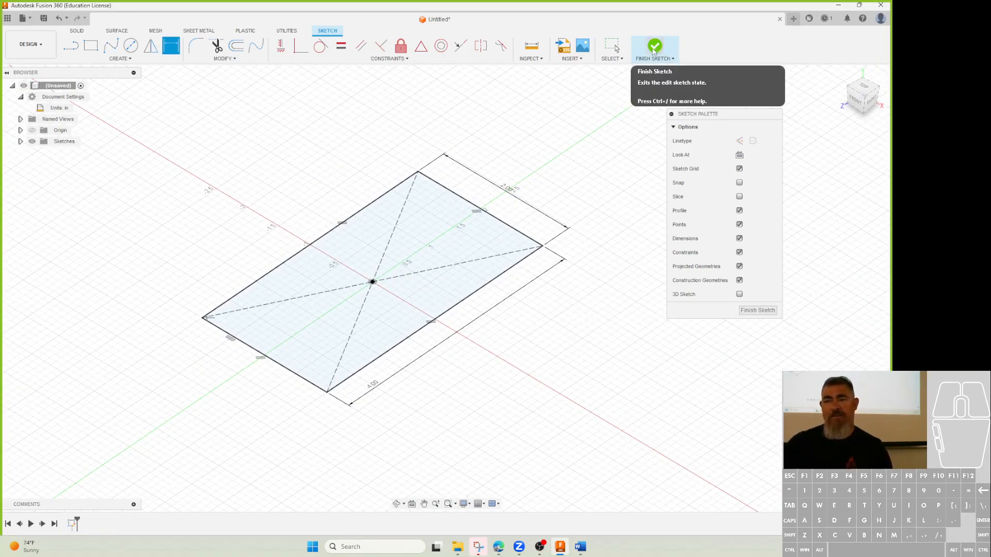
{"action": "left_click", "coordinate": [656, 51]}
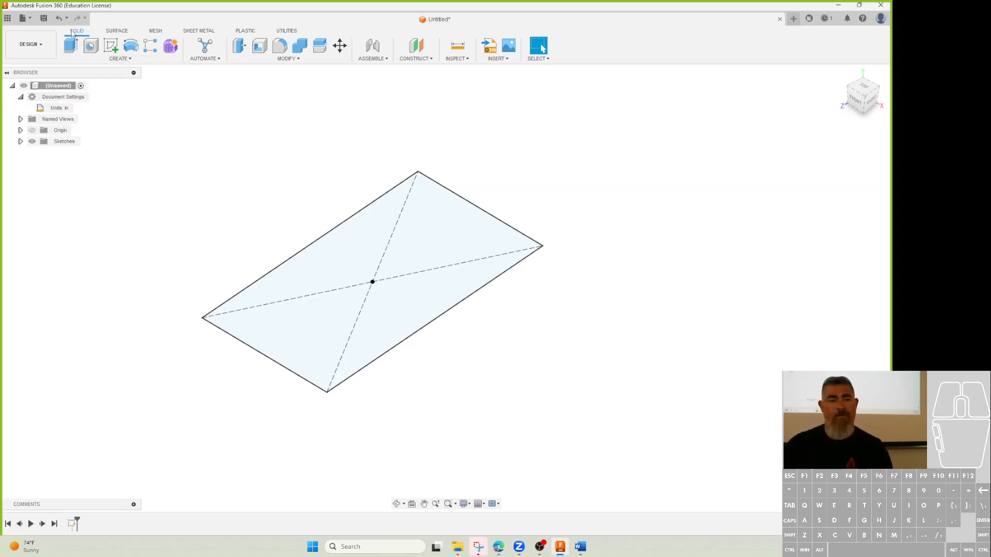
- Start an Extrude of the rectangle profile and pull it downward to a distance of about -1.40 in
{"action": "left_click", "coordinate": [71, 48]}
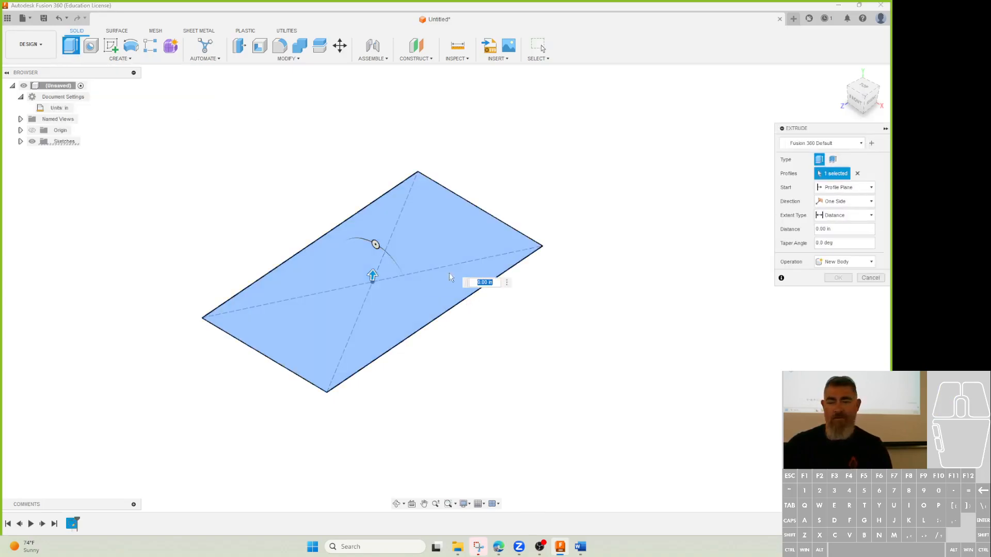
{"action": "left_click_drag", "start_coordinate": [374, 273], "coordinate": [363, 384]}
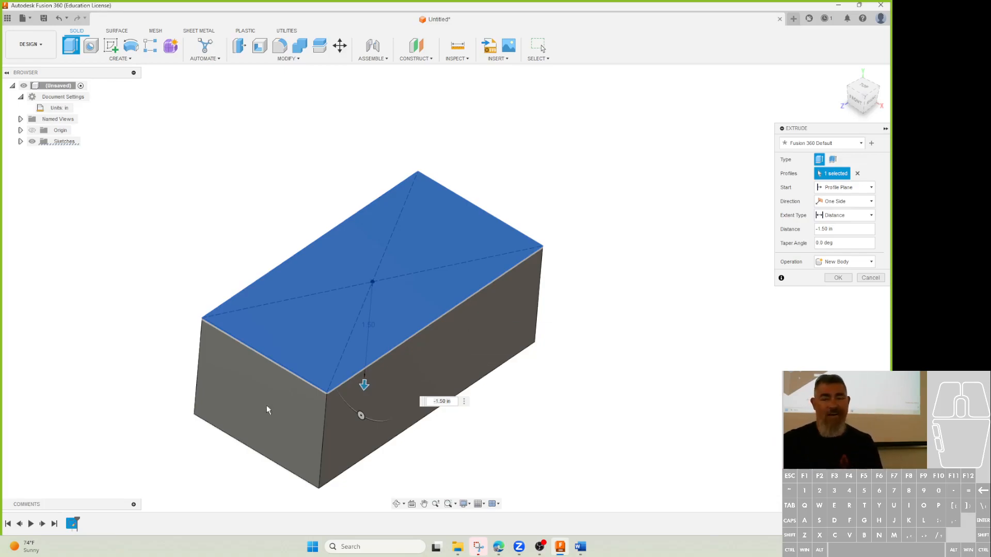
{"action": "left_click_drag", "start_coordinate": [364, 384], "coordinate": [365, 378]}
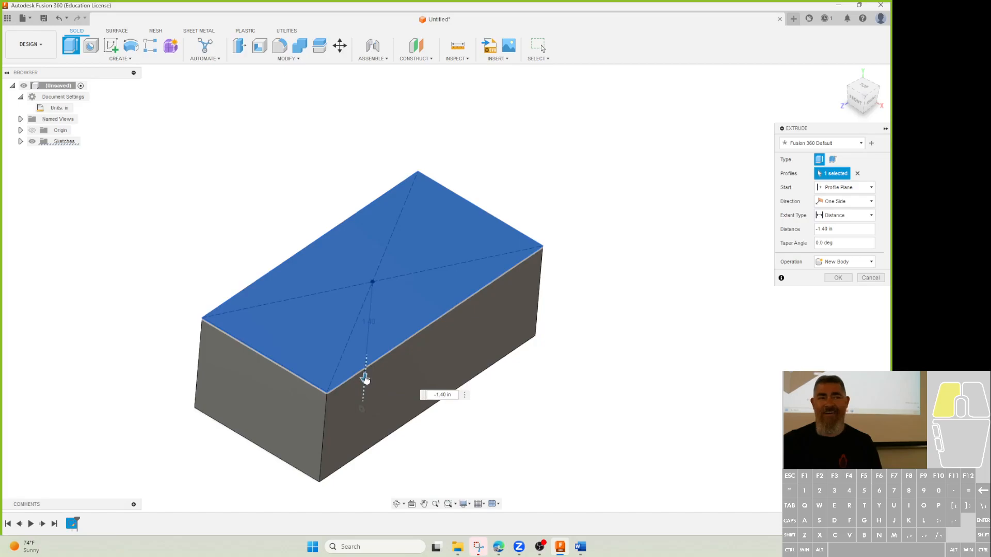
- Set the extrusion direction to Two Sides and stretch it to about 1.70 in on side 1 and 0.70 in on side 2
{"action": "left_click", "coordinate": [836, 203]}
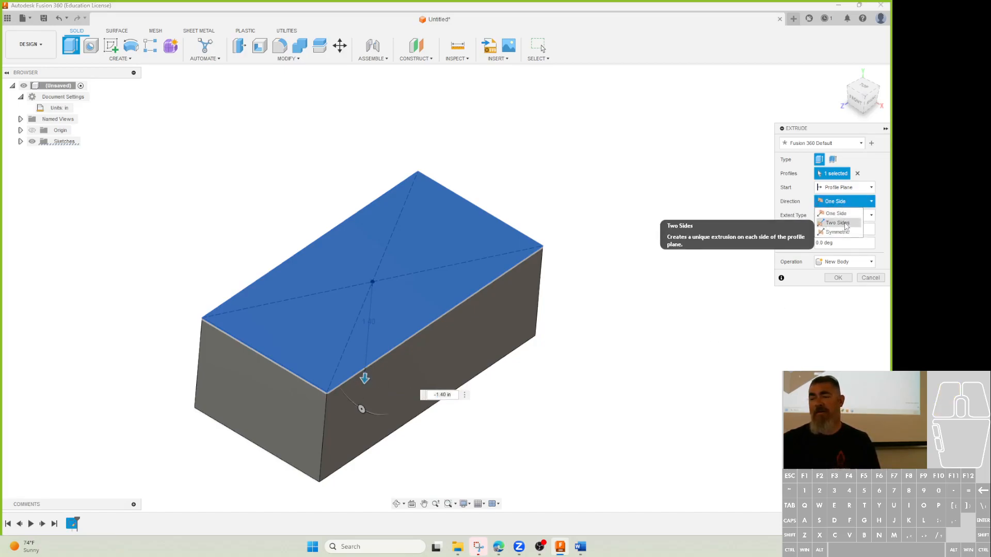
{"action": "left_click", "coordinate": [845, 225]}
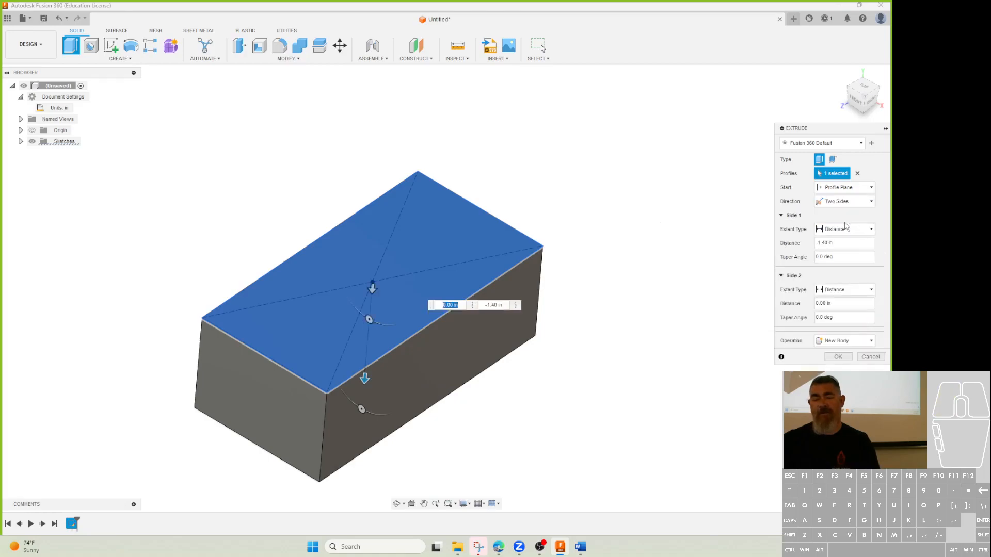
{"action": "left_click_drag", "start_coordinate": [364, 380], "coordinate": [367, 335]}
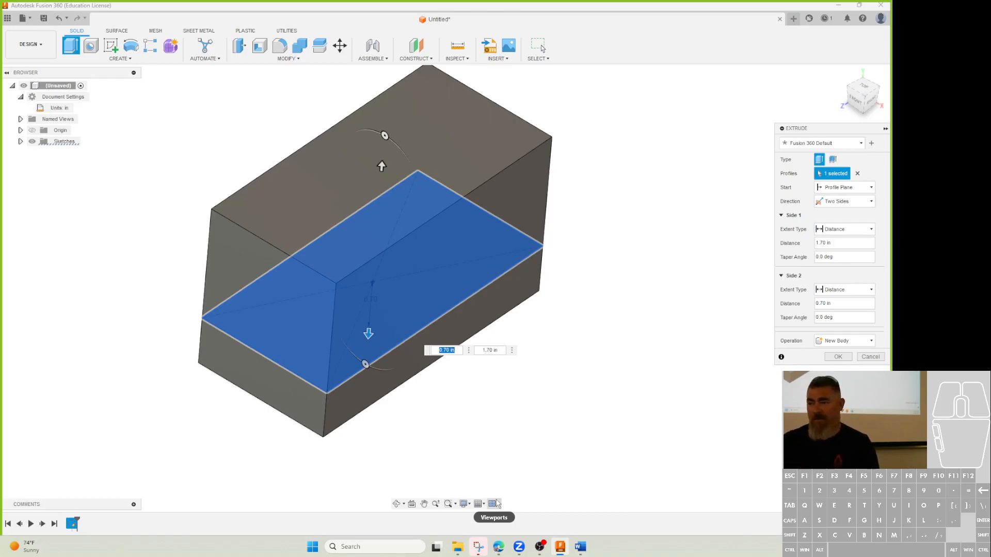
- Make the extrusion Symmetric at about 1.20 in, trying whole-length measurement before returning to half-length
{"action": "left_click", "coordinate": [843, 201]}
{"action": "left_click", "coordinate": [839, 233]}
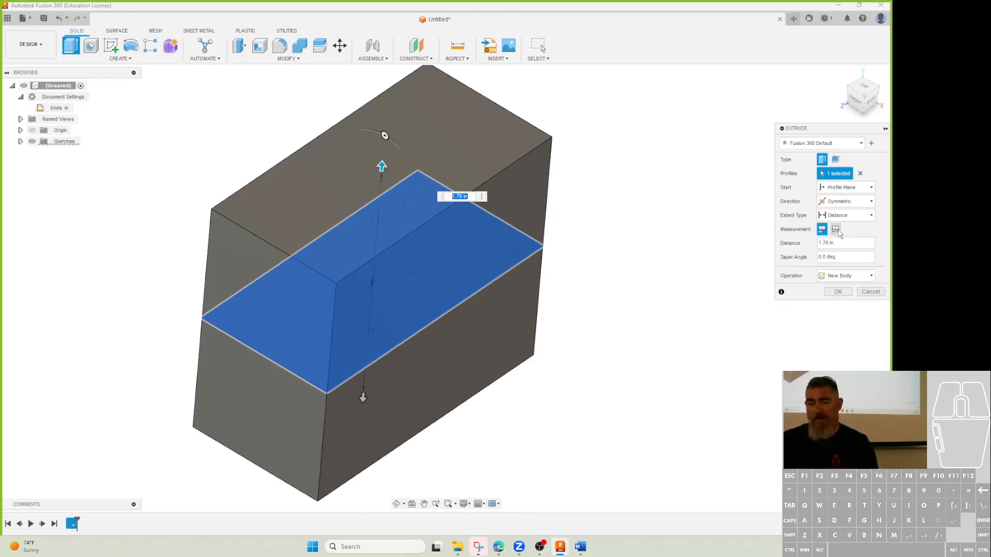
{"action": "left_click_drag", "start_coordinate": [361, 400], "coordinate": [365, 367]}
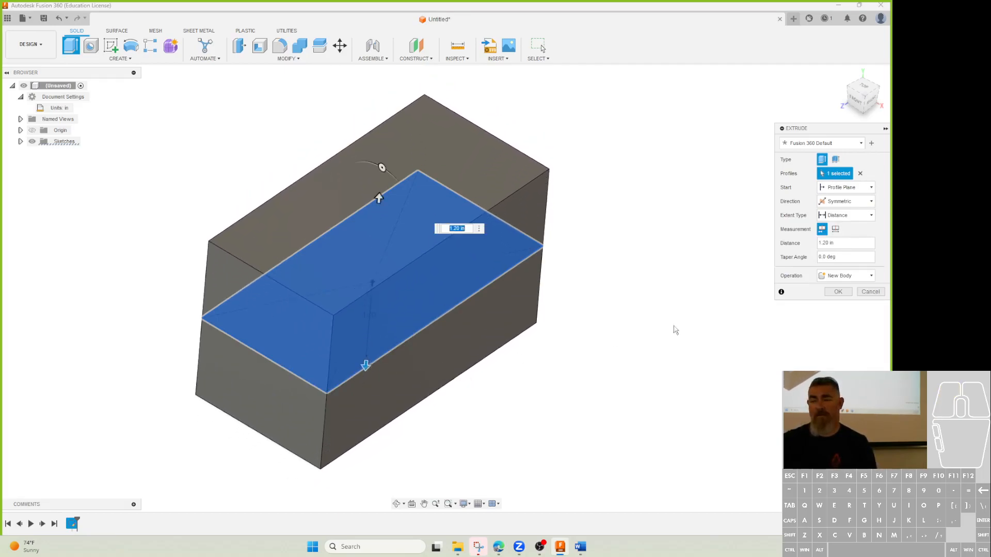
{"action": "left_click", "coordinate": [836, 233]}
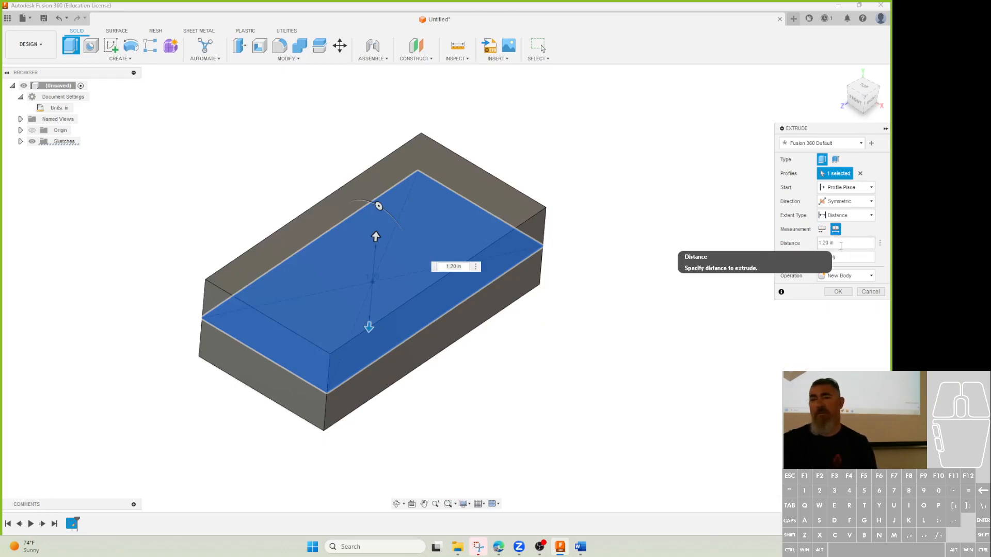
{"action": "left_click", "coordinate": [822, 229]}
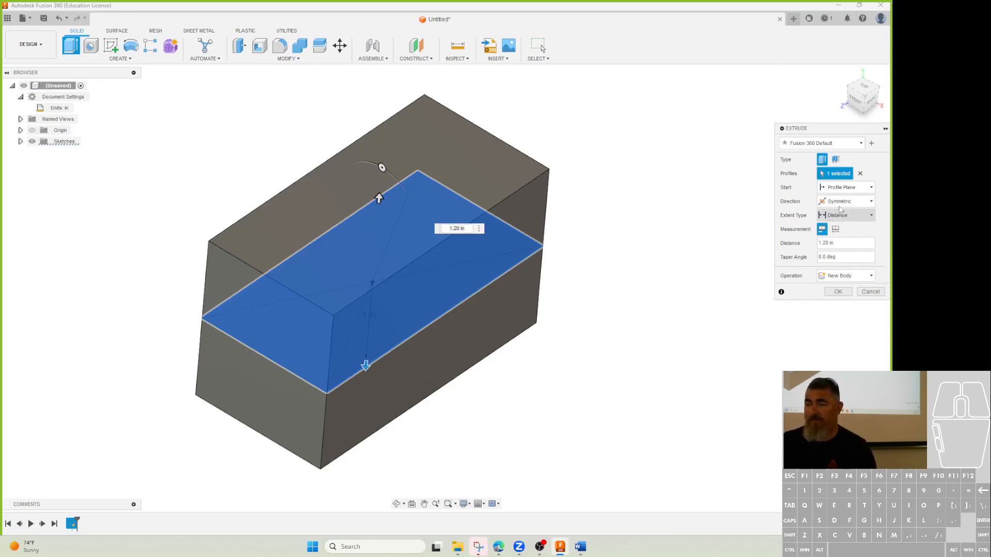
- Switch the extrusion type to Thin Extrude and set its direction to One Side
{"action": "left_click", "coordinate": [835, 160]}
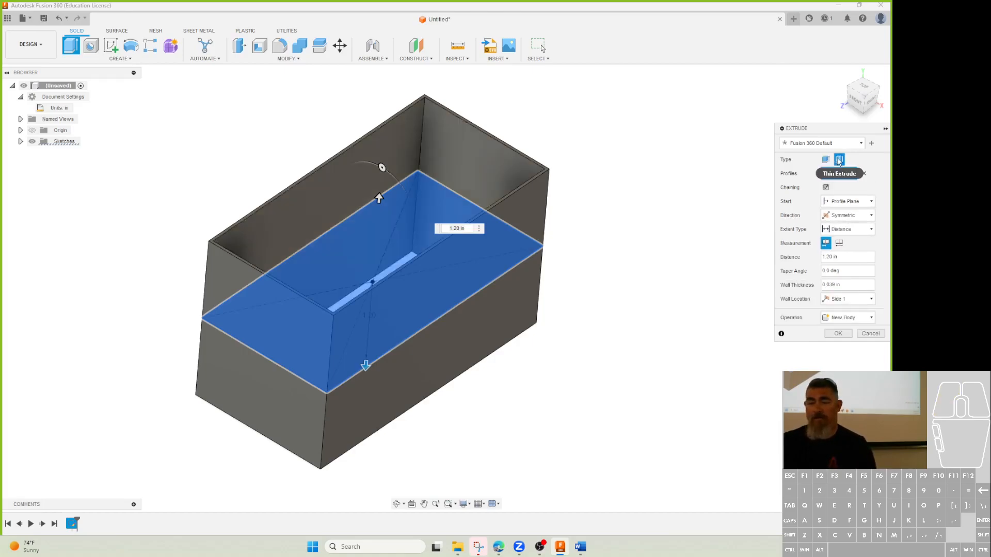
{"action": "middle_click_drag", "start_coordinate": [675, 325], "coordinate": [684, 386], "text": "shift"}
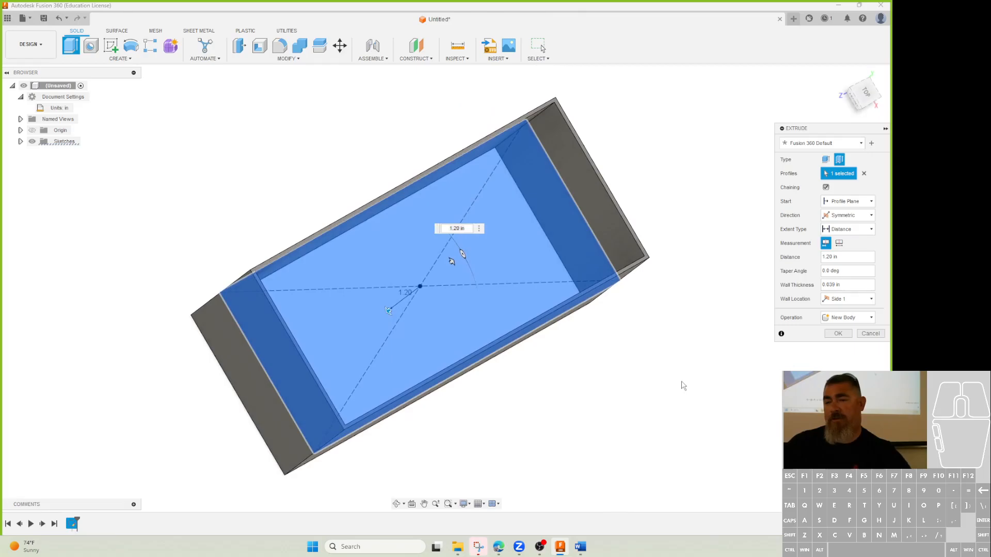
{"action": "left_click", "coordinate": [842, 230]}
{"action": "left_click", "coordinate": [842, 204]}
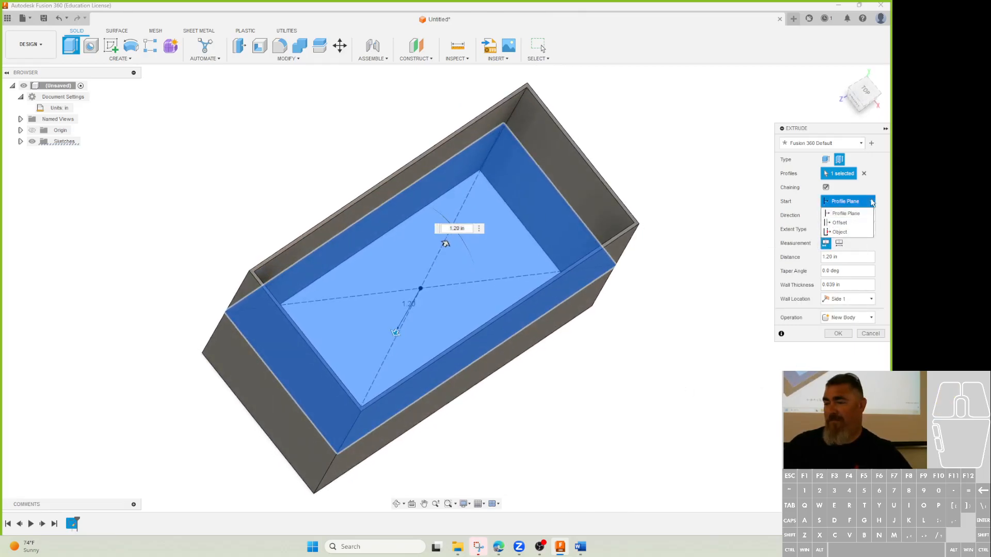
{"action": "left_click", "coordinate": [865, 215]}
{"action": "left_click", "coordinate": [847, 226]}
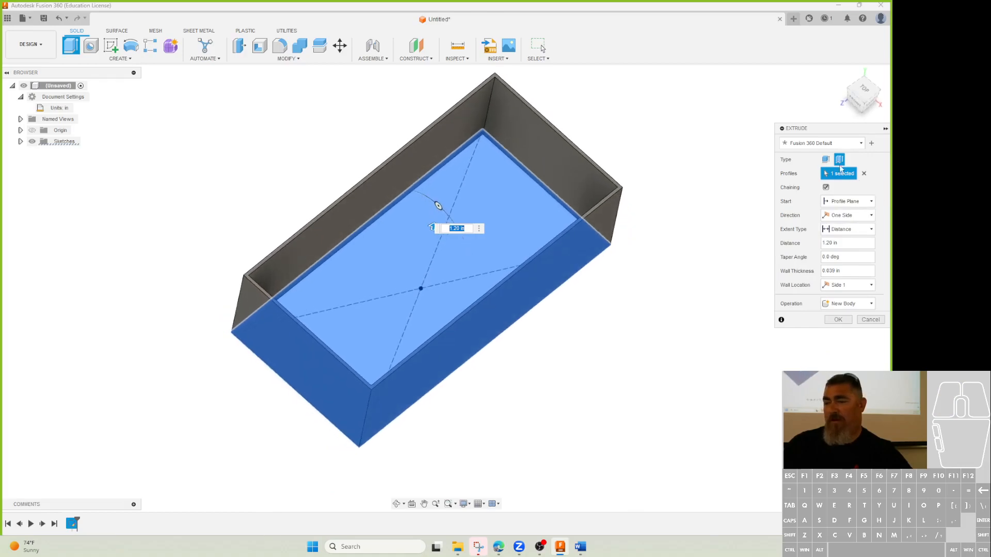
- Compare the solid and thin extrusion types, ending on Thin Extrude, and set the wall thickness to 0.06 in
{"action": "left_click", "coordinate": [827, 160]}
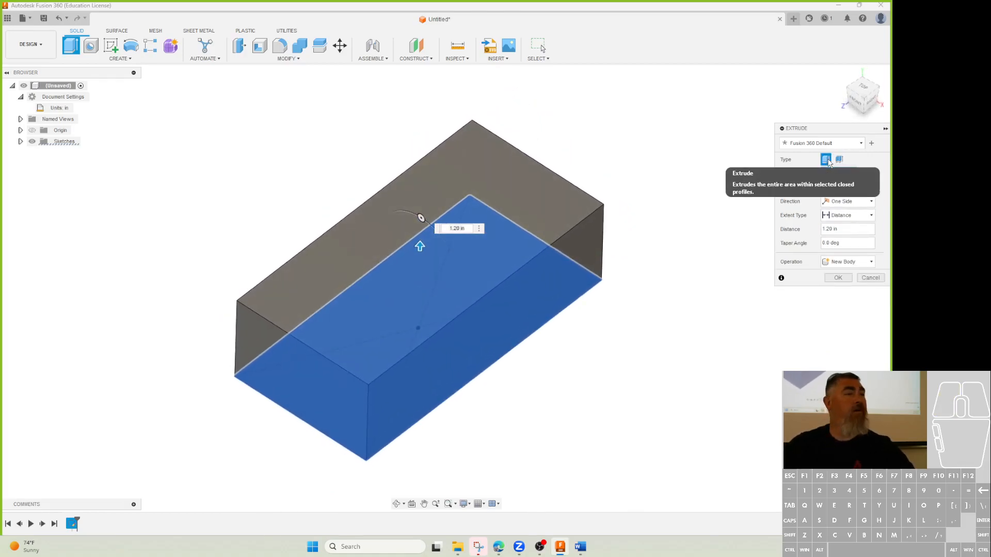
{"action": "left_click", "coordinate": [839, 160]}
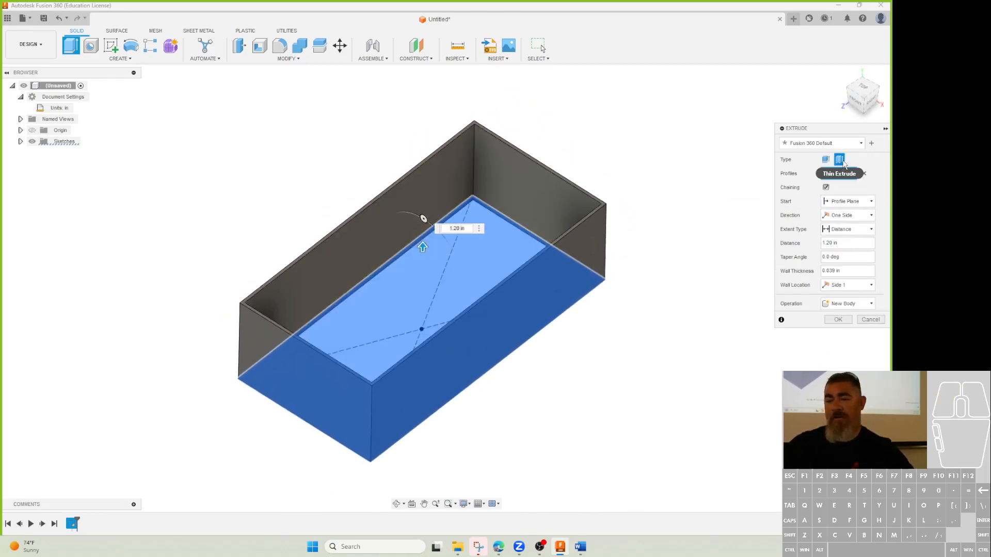
{"action": "left_click", "coordinate": [840, 271]}
{"action": "left_click_drag", "start_coordinate": [840, 271], "coordinate": [819, 274]}
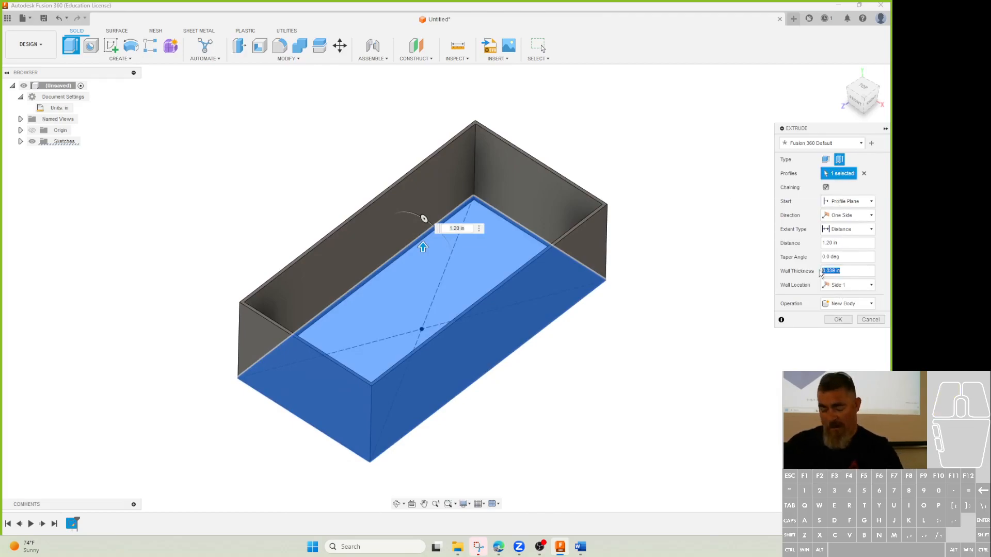
{"action": "type", "text": "0.06"}
- Try the Side 2 and Center wall locations for the thin extrusion, and return the wall to Side 1
{"action": "left_click", "coordinate": [852, 285]}
{"action": "left_click", "coordinate": [848, 306]}
{"action": "left_click", "coordinate": [854, 286]}
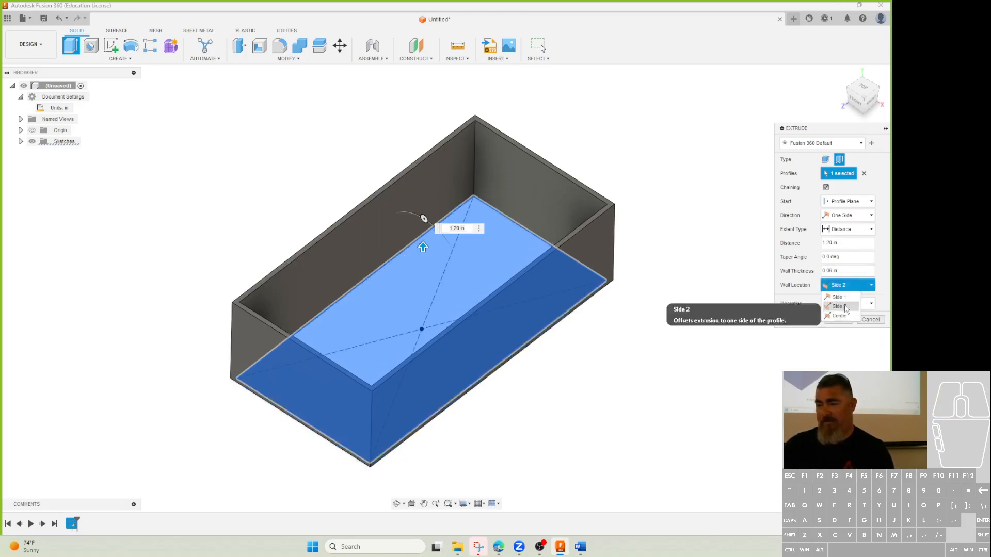
{"action": "left_click", "coordinate": [848, 299]}
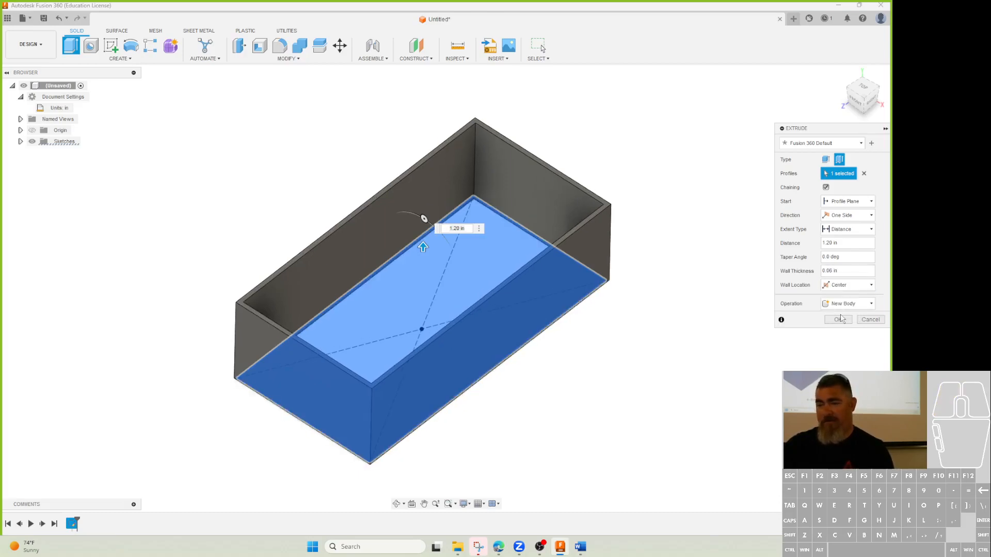
{"action": "left_click", "coordinate": [849, 285]}
{"action": "left_click", "coordinate": [842, 308]}
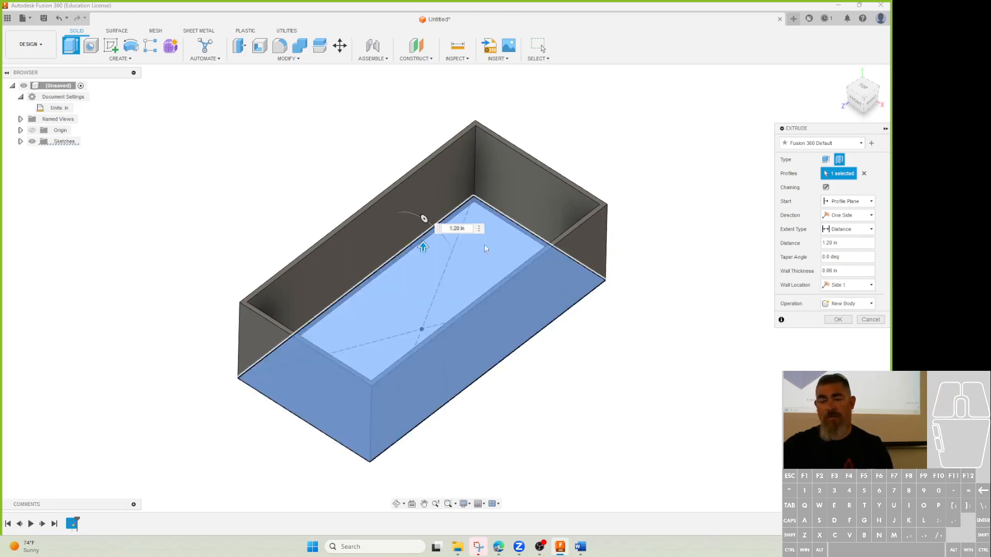
- Switch back to the solid extrusion type, keep the Distance extent, and set the extrusion distance to 1.5 in
{"action": "left_click", "coordinate": [825, 159]}
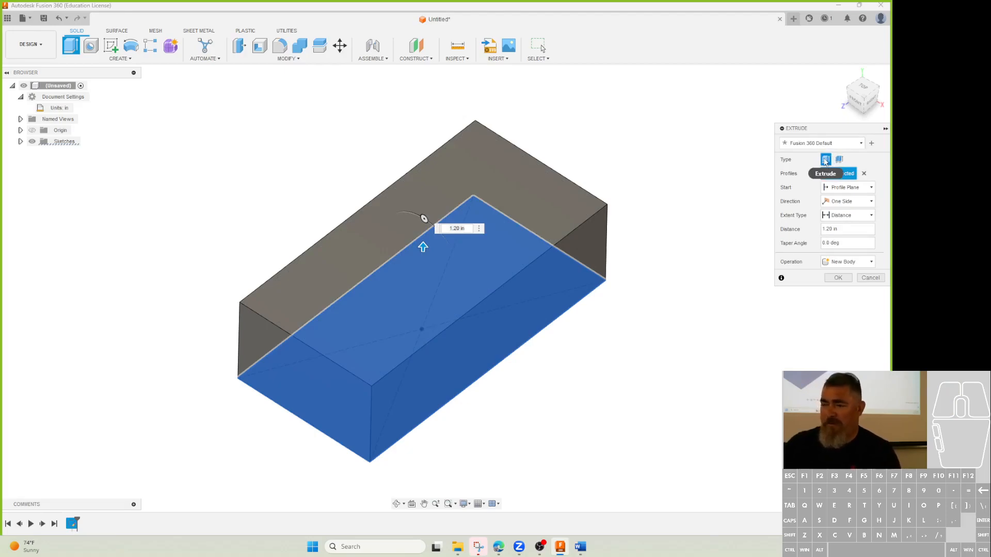
{"action": "left_click", "coordinate": [848, 218]}
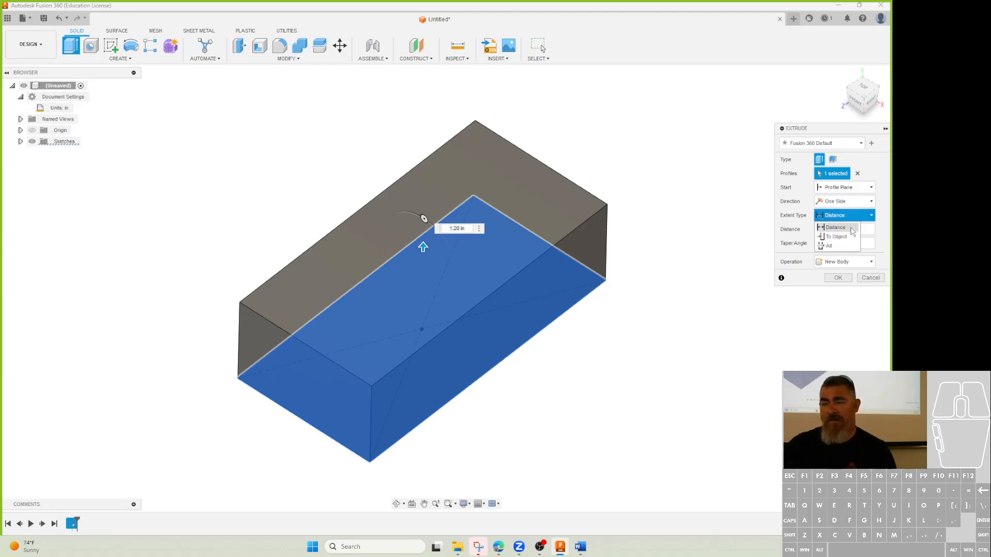
{"action": "left_click", "coordinate": [850, 228]}
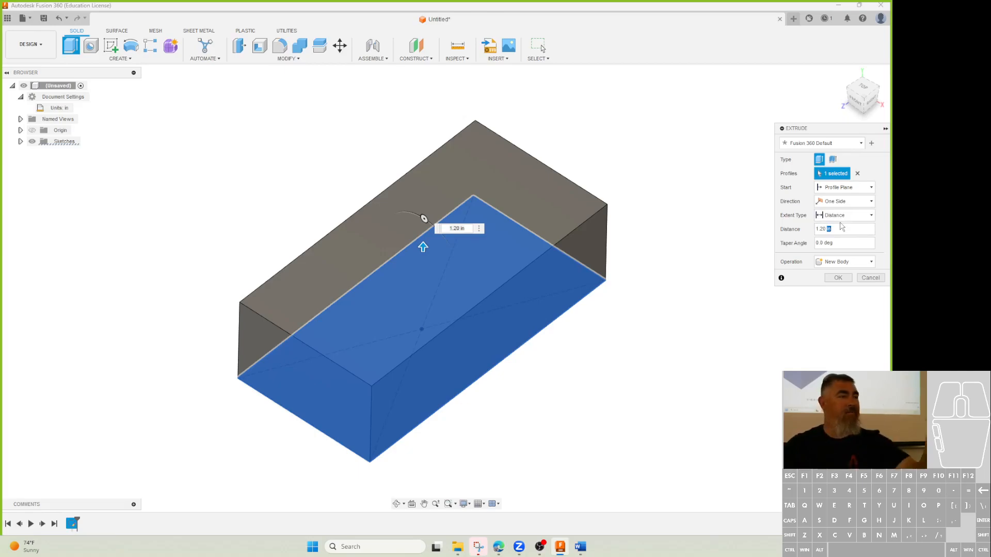
{"action": "left_click", "coordinate": [849, 228]}
{"action": "mouse_move", "coordinate": [849, 228]}
{"action": "left_mouse_down"}
{"action": "mouse_move", "coordinate": [815, 229]}
{"action": "mouse_move", "coordinate": [851, 228]}
{"action": "left_mouse_up"}
{"action": "triple_click", "coordinate": [844, 228]}
{"action": "type", "text": "1.5"}
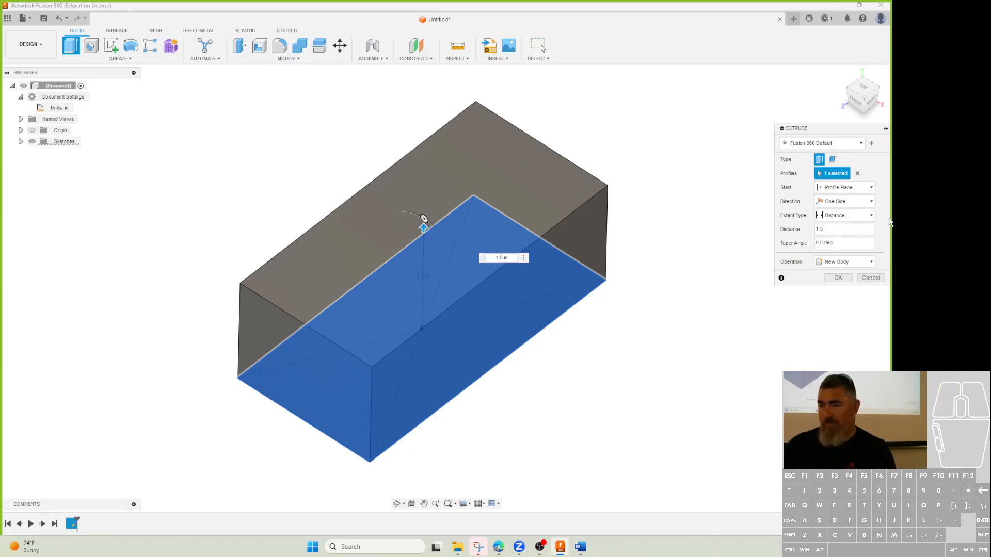
- Try tapering the extruded block outward by 15 degrees and inward to a taper angle of -15 degrees
{"action": "middle_click_drag", "start_coordinate": [696, 301], "coordinate": [708, 301], "text": "shift"}
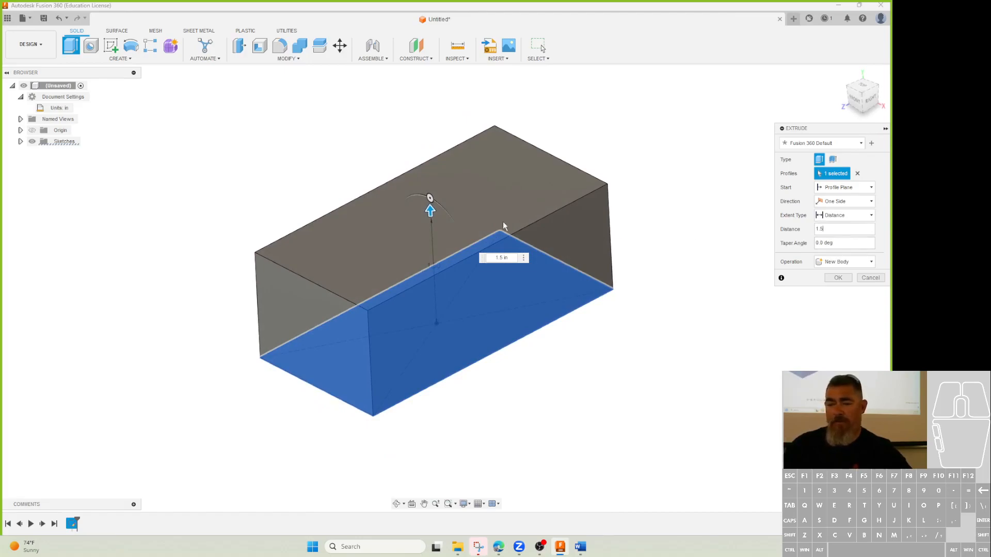
{"action": "mouse_move", "coordinate": [430, 198]}
{"action": "left_mouse_down"}
{"action": "mouse_move", "coordinate": [444, 206]}
{"action": "mouse_move", "coordinate": [418, 201]}
{"action": "mouse_move", "coordinate": [438, 208]}
{"action": "left_mouse_up"}
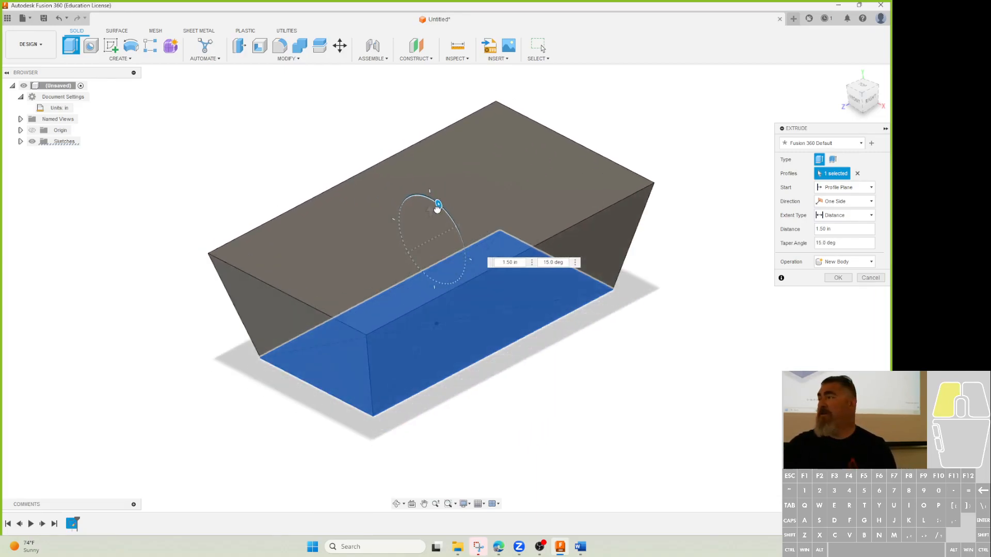
{"action": "left_click_drag", "start_coordinate": [438, 208], "coordinate": [423, 204]}
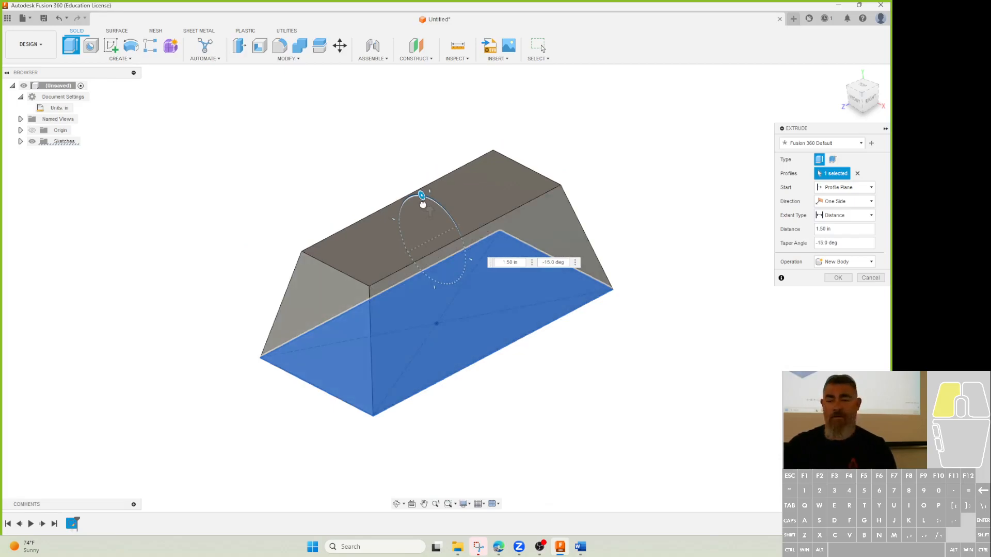
{"action": "left_click_drag", "start_coordinate": [422, 204], "coordinate": [423, 206]}
- Try a 25-degree outward taper on the block and return the taper angle to 0 degrees
{"action": "middle_click_drag", "start_coordinate": [602, 208], "coordinate": [538, 252], "text": "shift"}
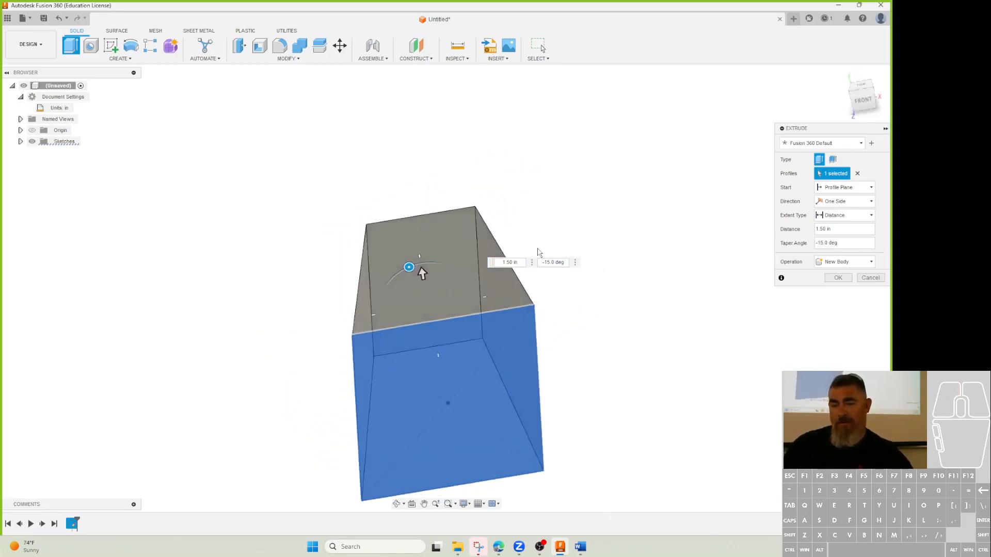
{"action": "mouse_move", "coordinate": [410, 268]}
{"action": "left_mouse_down"}
{"action": "mouse_move", "coordinate": [434, 265]}
{"action": "mouse_move", "coordinate": [410, 265]}
{"action": "left_mouse_up"}
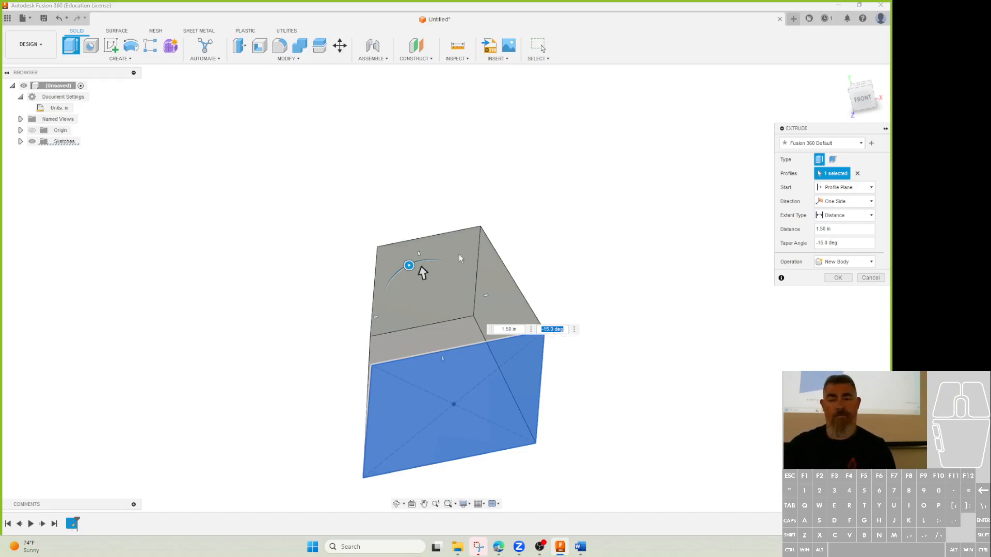
{"action": "left_click_drag", "start_coordinate": [410, 265], "coordinate": [440, 261]}
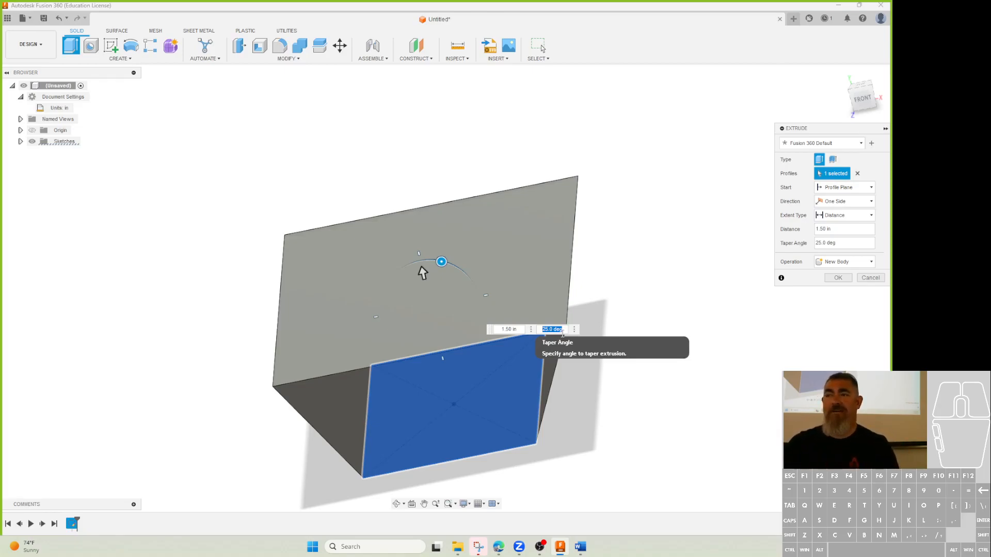
{"action": "middle_click_drag", "start_coordinate": [515, 309], "coordinate": [575, 308], "text": "shift"}
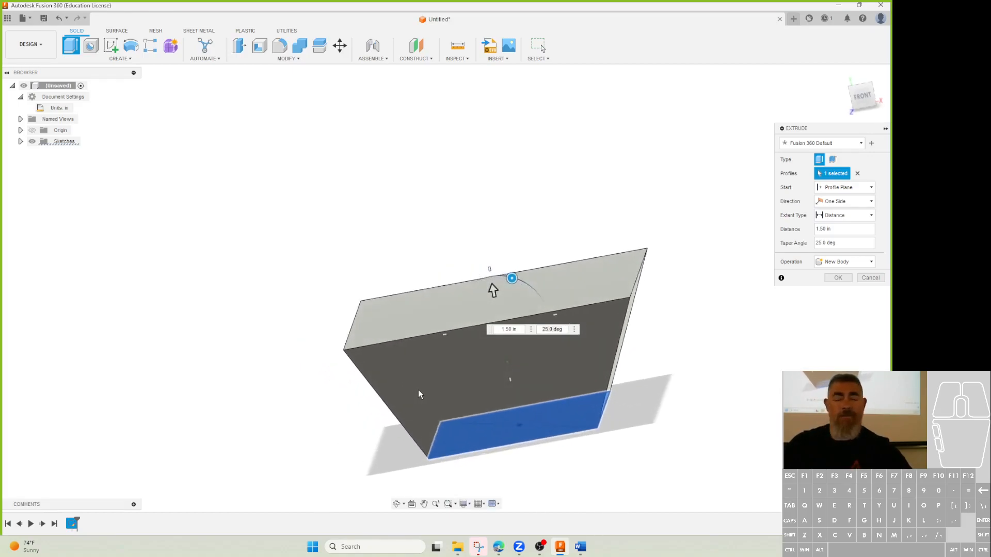
{"action": "left_click_drag", "start_coordinate": [514, 273], "coordinate": [495, 271]}
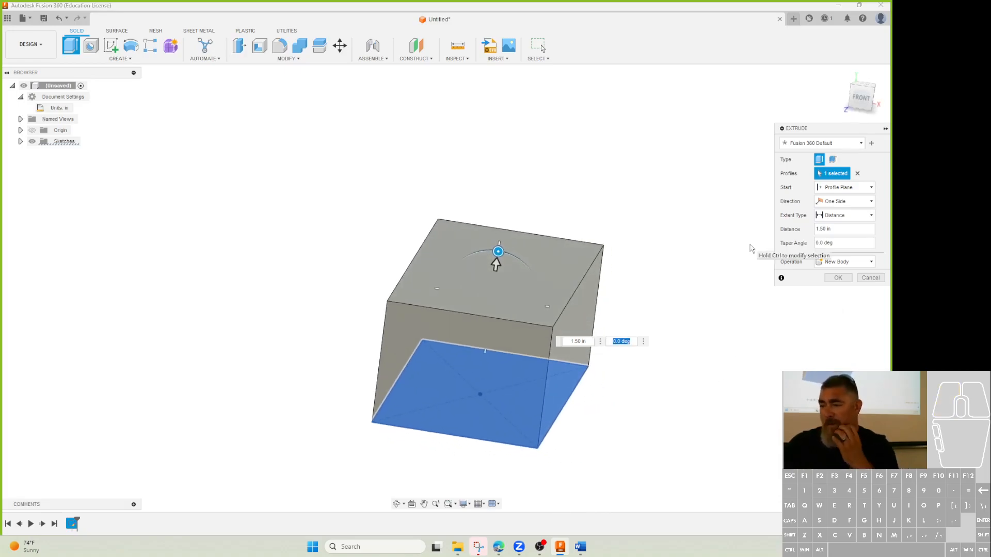
- Set the extrusion's operation to New Component and finish the 1.5 in block
{"action": "left_click", "coordinate": [846, 262]}
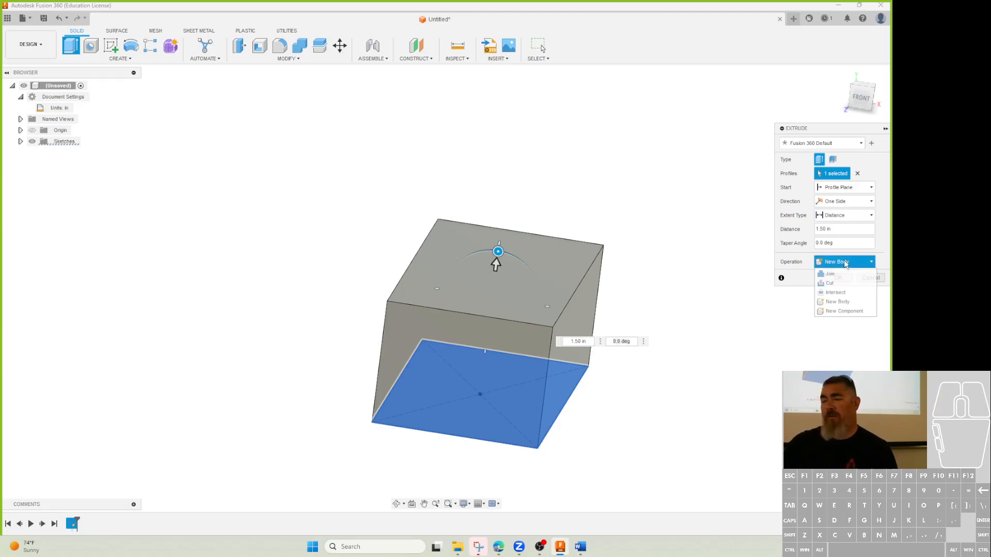
{"action": "left_click", "coordinate": [846, 311]}
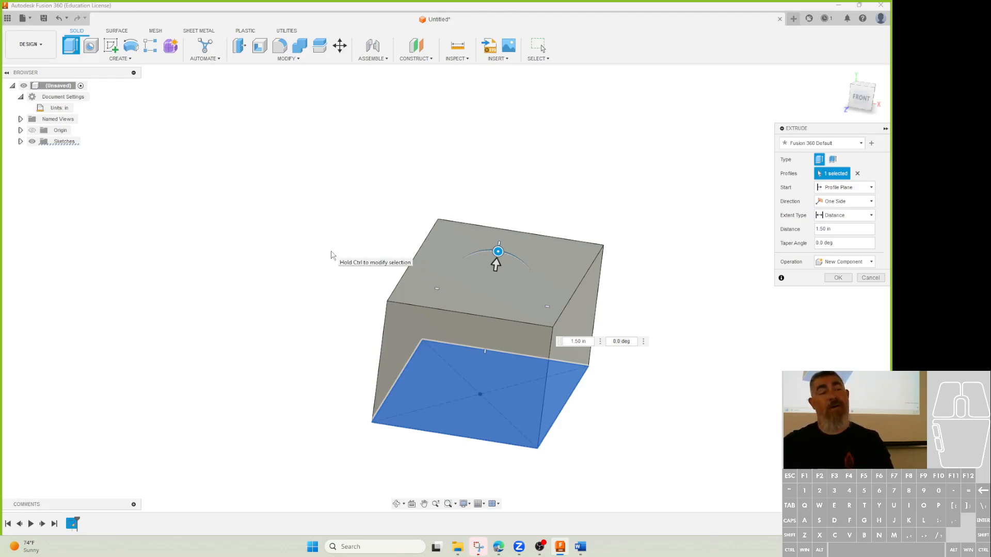
{"action": "middle_click_drag", "start_coordinate": [303, 261], "coordinate": [282, 256], "text": "shift"}
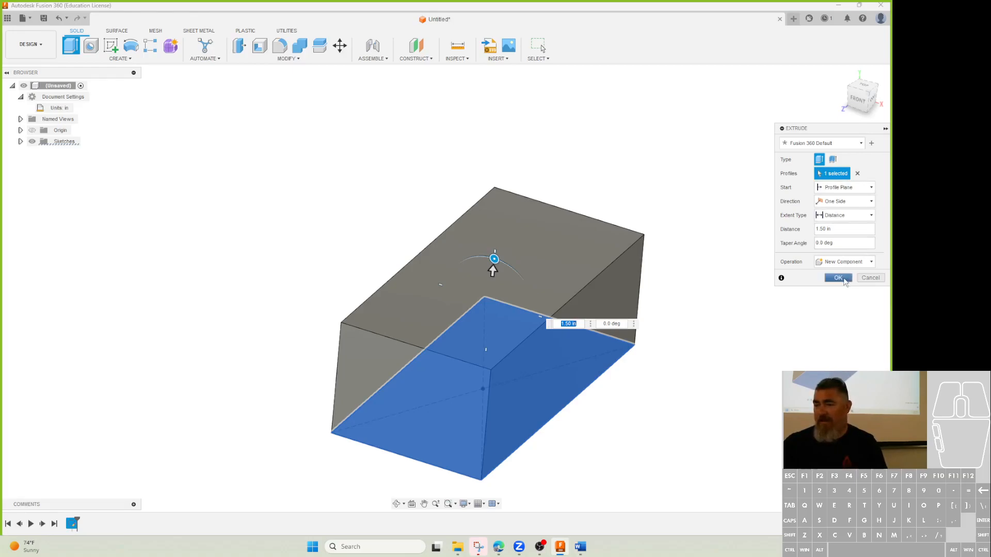
{"action": "left_click", "coordinate": [839, 277]}
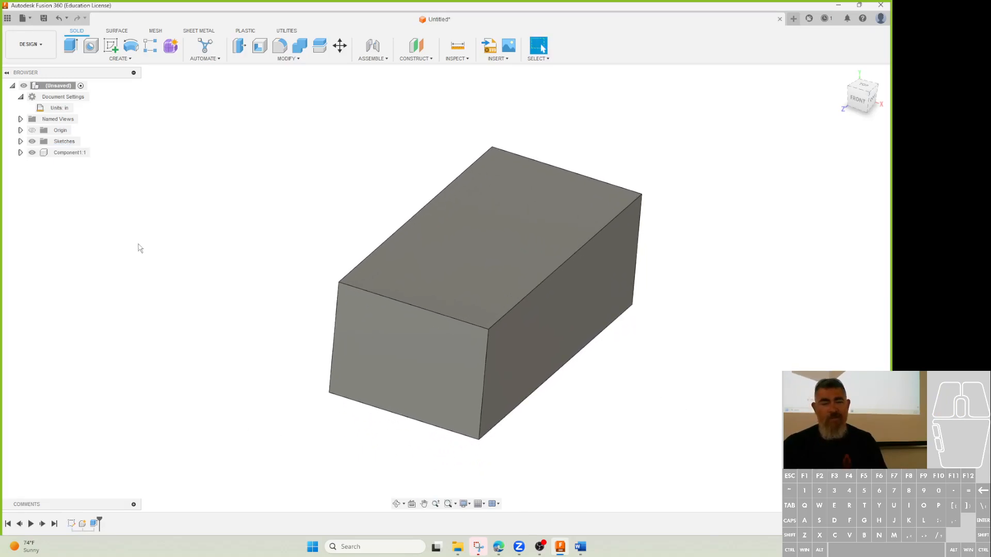
- Examine which geometry the sketch, component and extrude entries in the design history each correspond to
{"action": "left_click", "coordinate": [73, 527]}
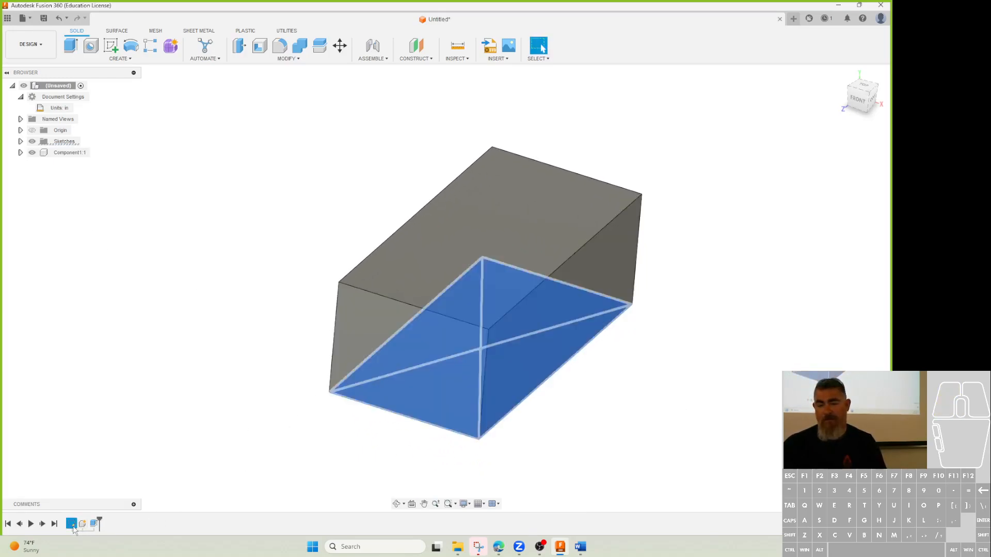
{"action": "left_click", "coordinate": [113, 413]}
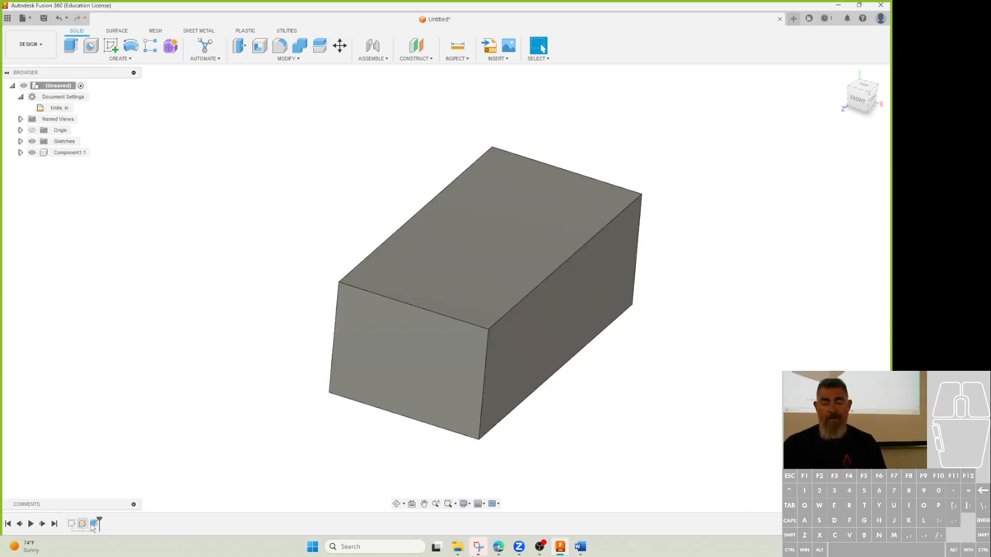
{"action": "left_click", "coordinate": [71, 526]}
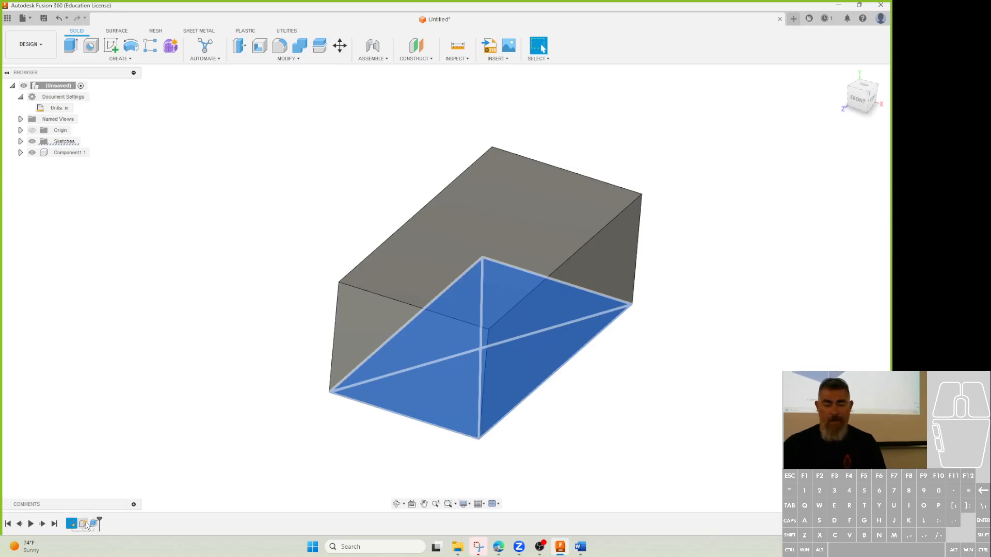
{"action": "left_click", "coordinate": [83, 524]}
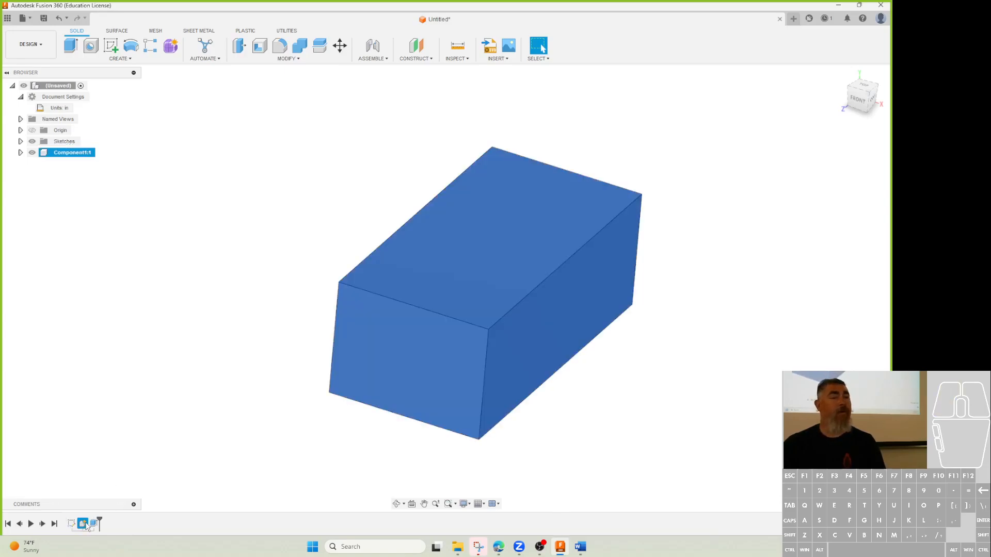
{"action": "left_click", "coordinate": [94, 525]}
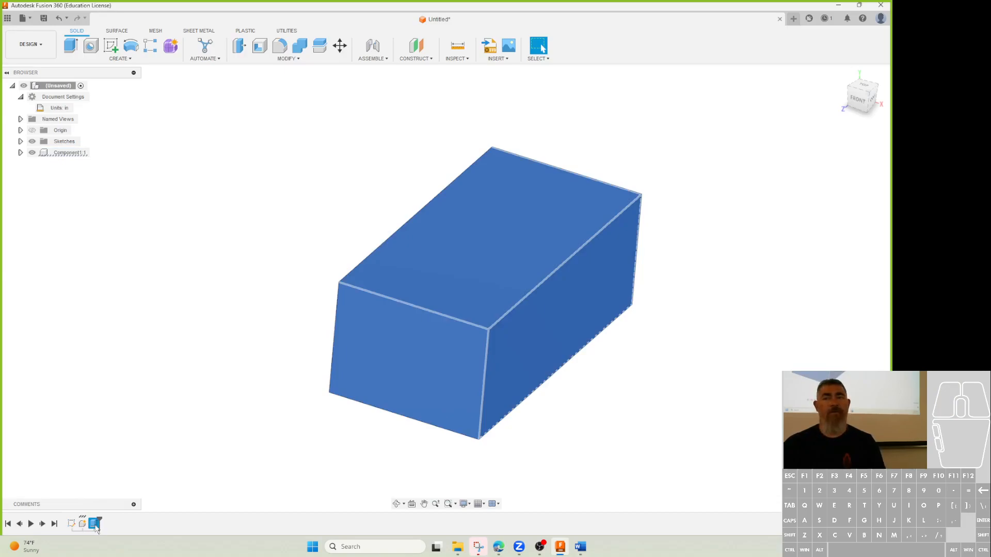
{"action": "left_click", "coordinate": [64, 166]}
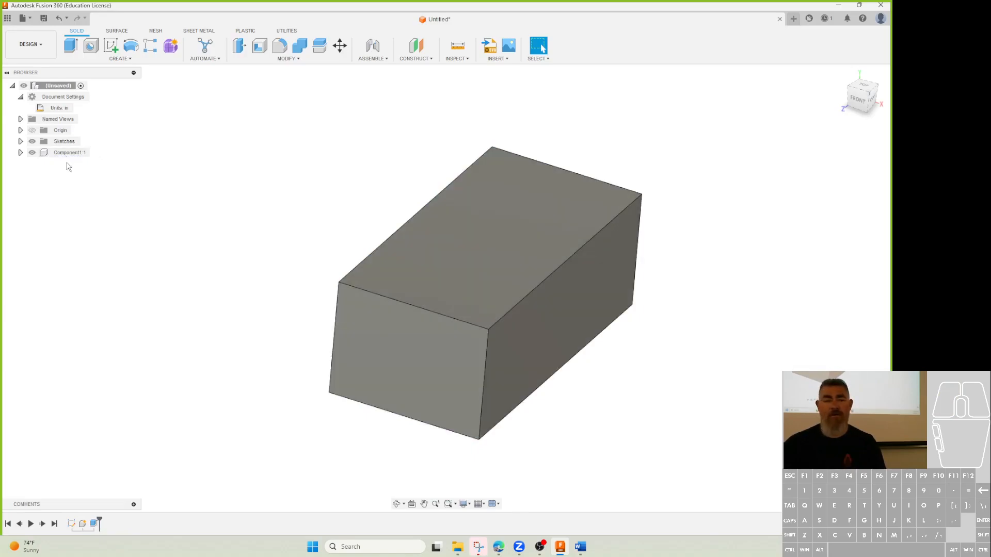
- Rename the new block component as Box A
{"action": "double_click", "coordinate": [68, 154]}
{"action": "left_click", "coordinate": [70, 174]}
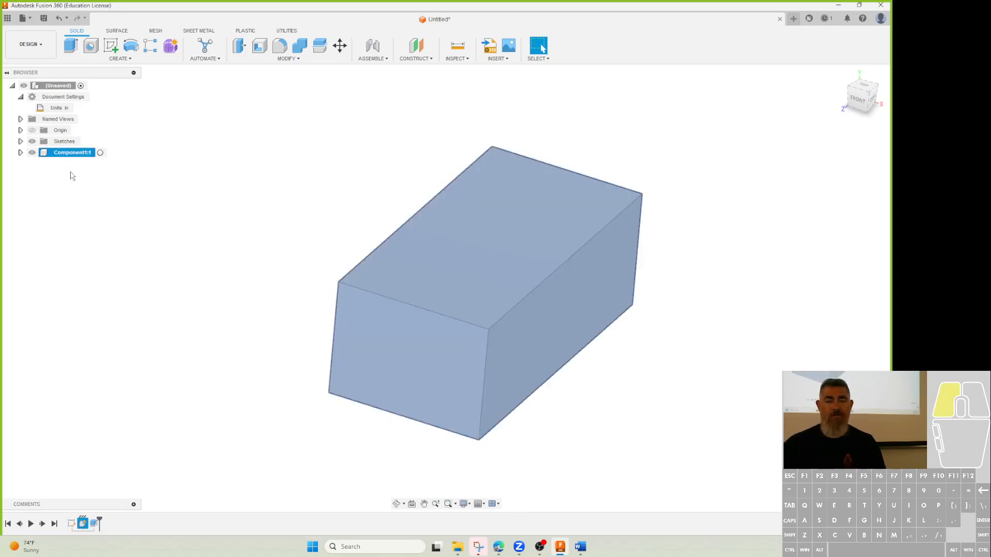
{"action": "double_click", "coordinate": [71, 154]}
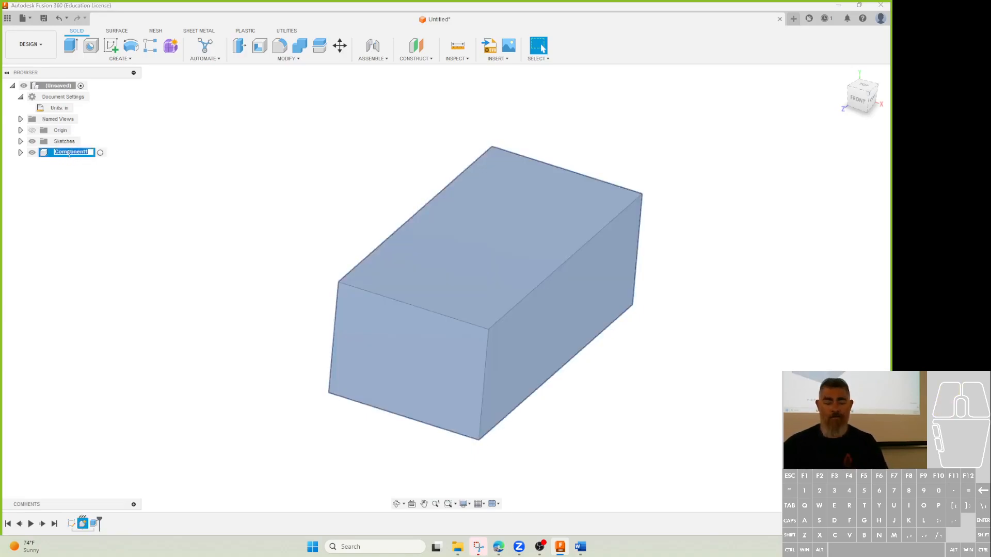
{"action": "type", "text": "Box 1"}
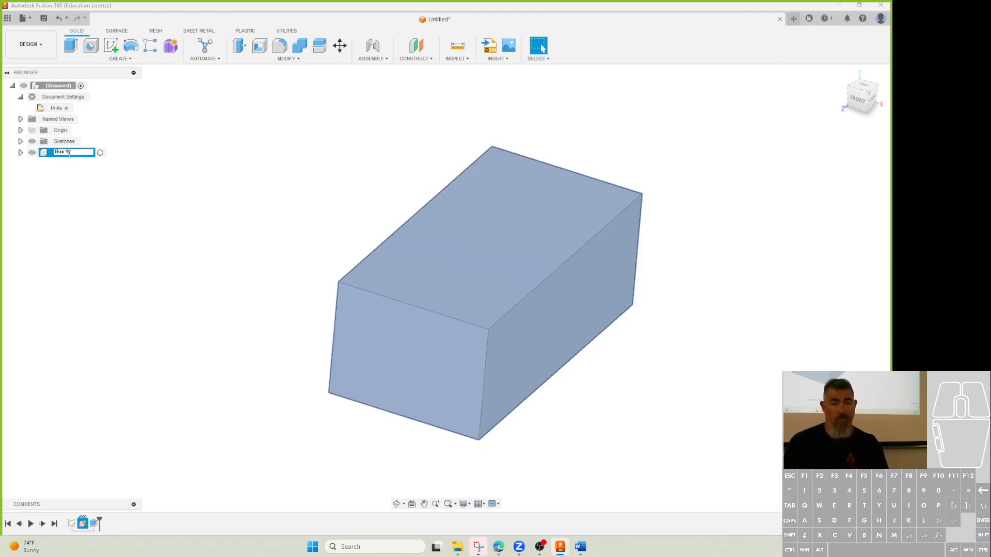
{"action": "key", "text": "BackSpace"}
{"action": "type", "text": "A"}
{"action": "key", "text": "Return"}
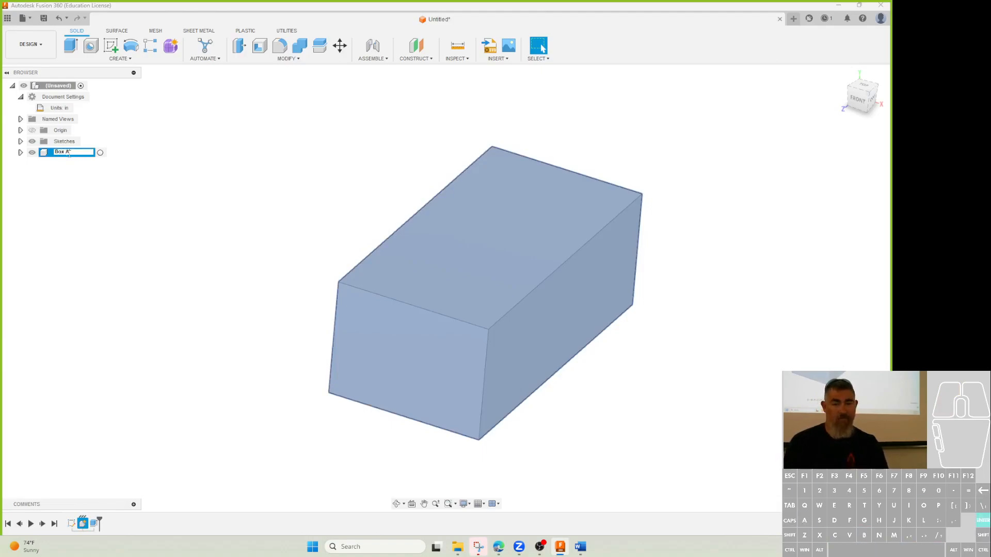
{"action": "left_click", "coordinate": [72, 181]}
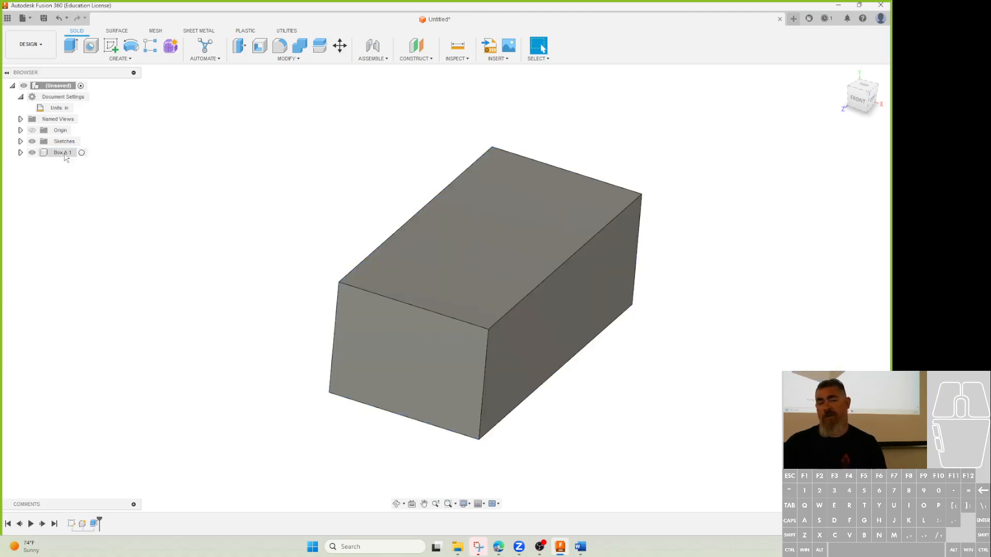
{"action": "right_click", "coordinate": [65, 154]}
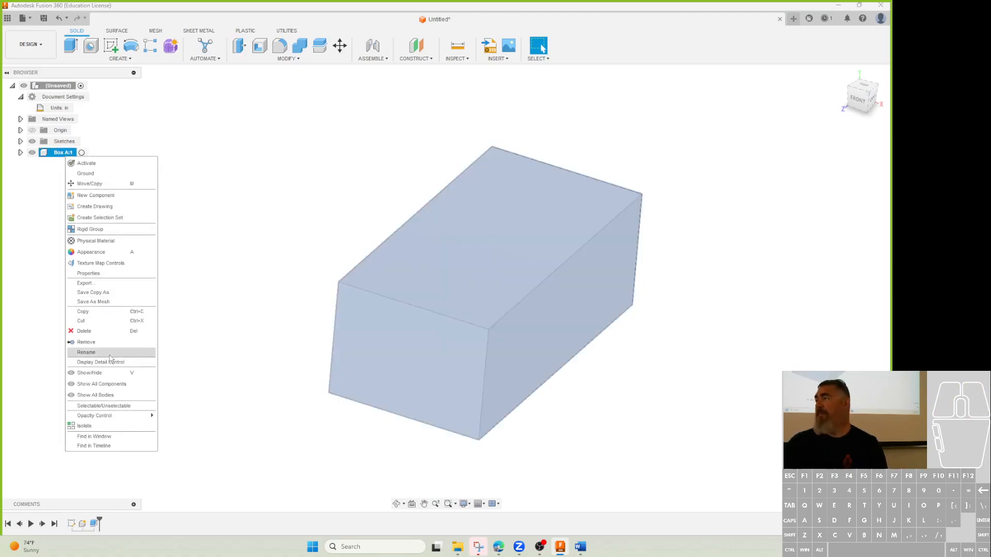
{"action": "left_click", "coordinate": [216, 210]}
{"action": "left_click", "coordinate": [54, 156]}
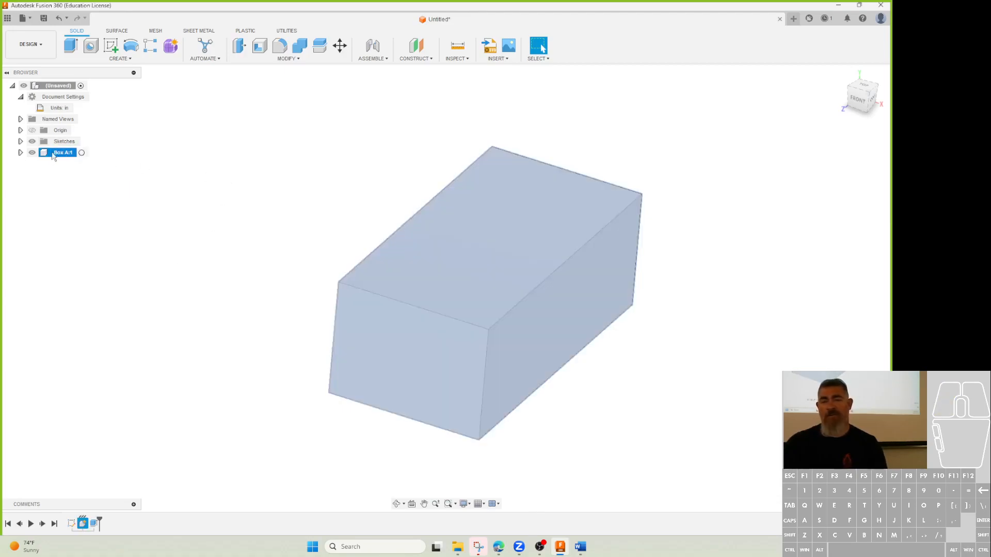
{"action": "left_click", "coordinate": [97, 341]}
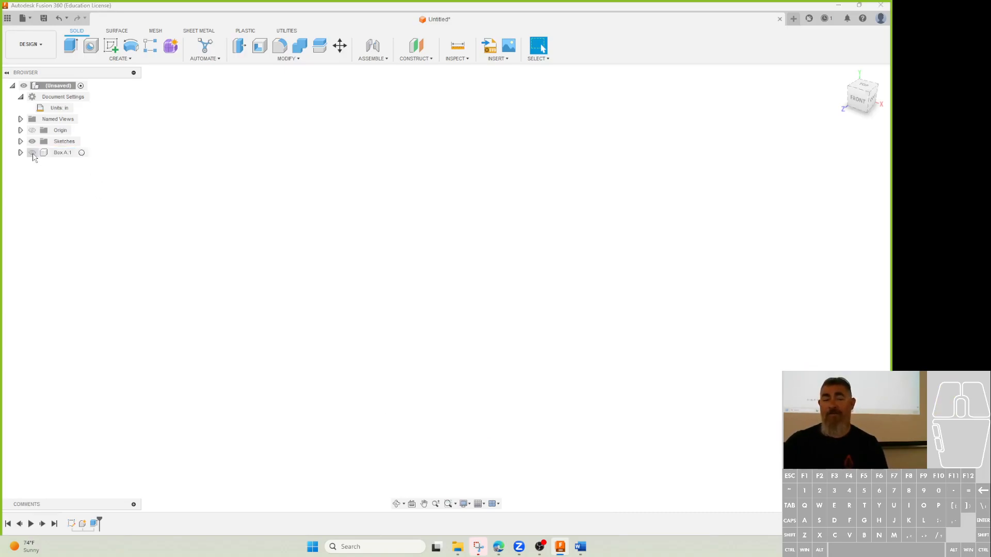
- Try hiding the Box A component and show it again
{"action": "left_click", "coordinate": [32, 153]}
{"action": "left_click", "coordinate": [32, 153]}
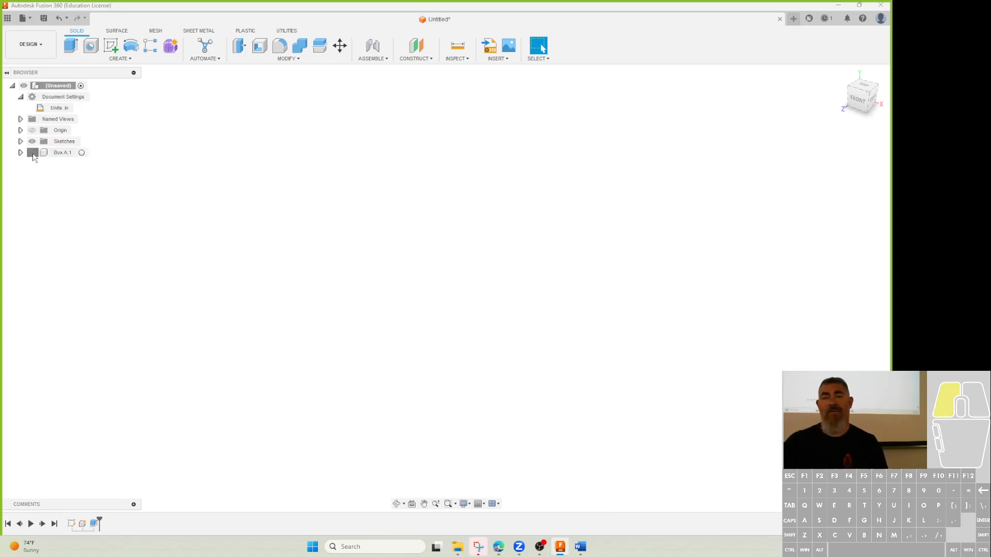
{"action": "left_click", "coordinate": [32, 153]}
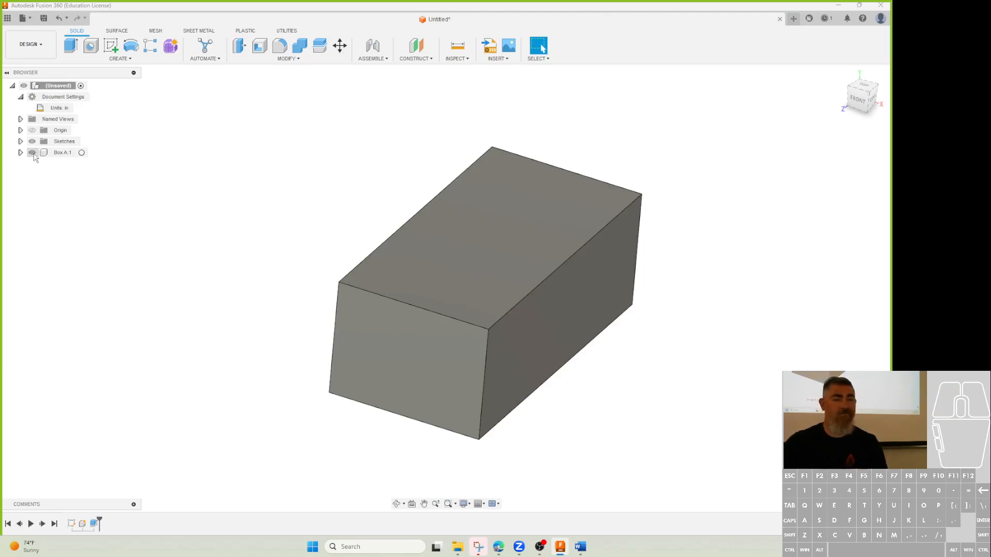
{"action": "left_click", "coordinate": [91, 223]}
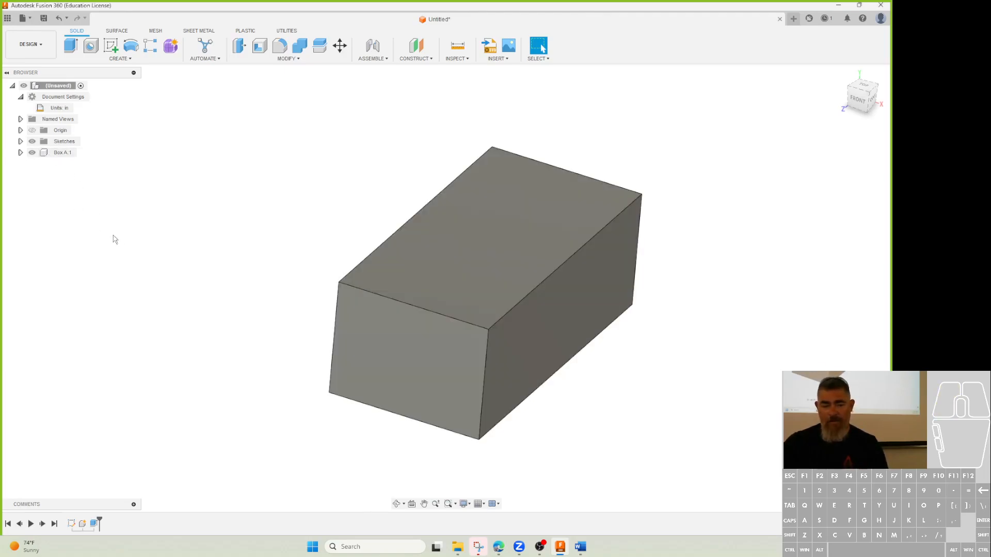
- Open the properties of the Box A component and set its part number to 456212
{"action": "right_click", "coordinate": [61, 153]}
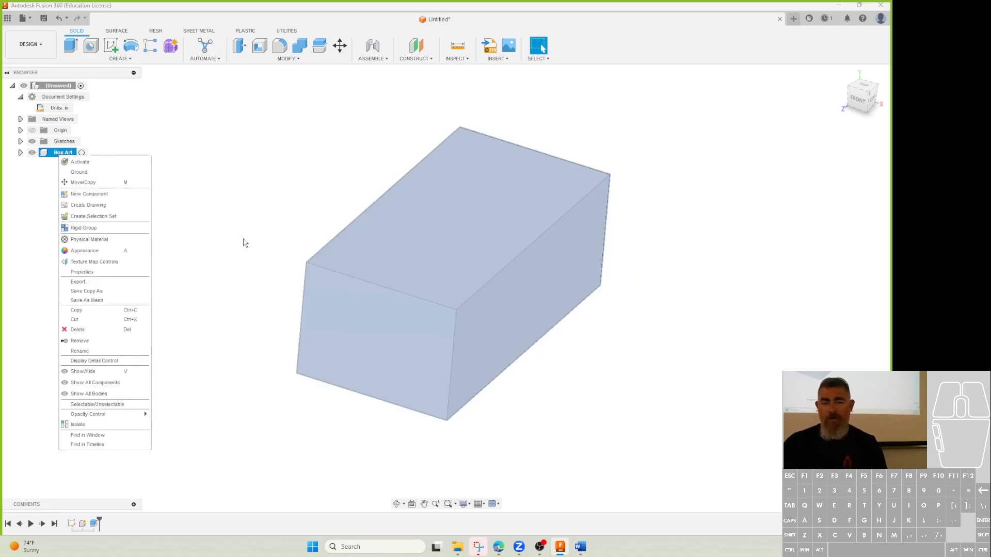
{"action": "left_click", "coordinate": [245, 248]}
{"action": "left_click", "coordinate": [288, 172]}
{"action": "right_click", "coordinate": [59, 151]}
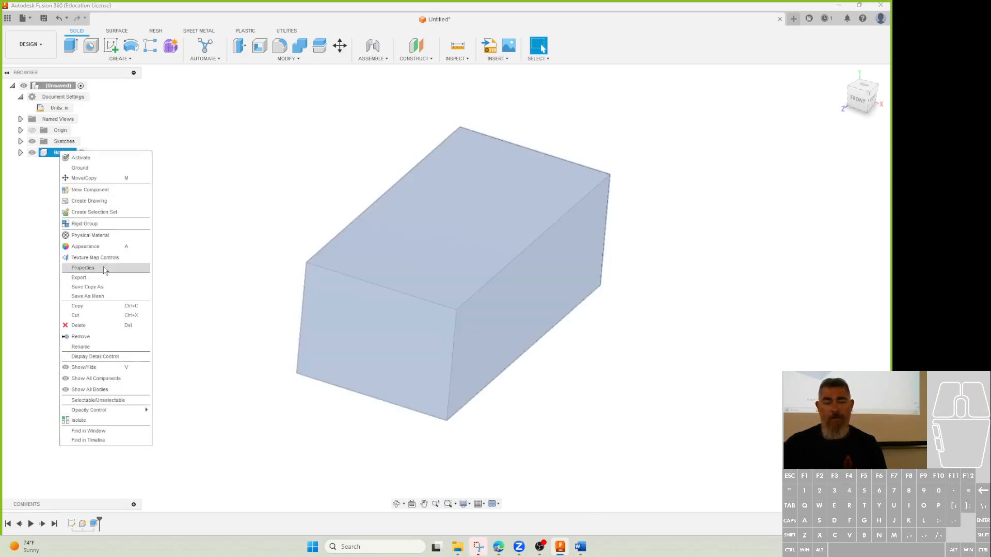
{"action": "left_click", "coordinate": [83, 268]}
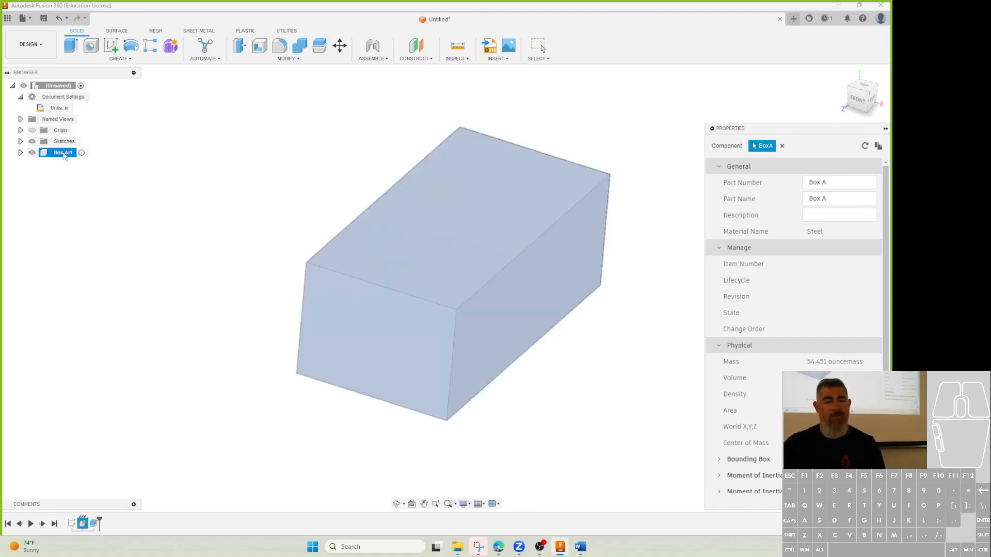
{"action": "left_click", "coordinate": [824, 182]}
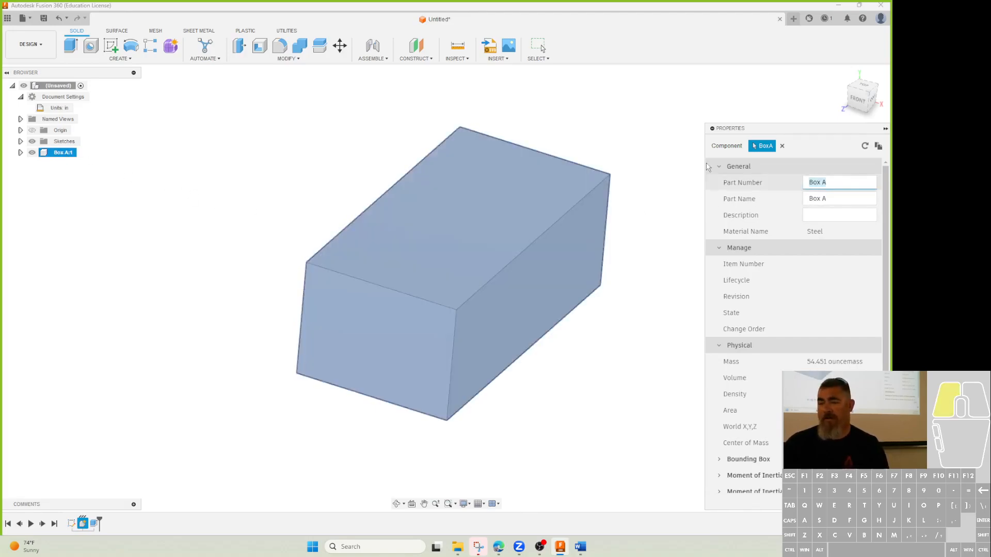
{"action": "type", "text": "456212"}
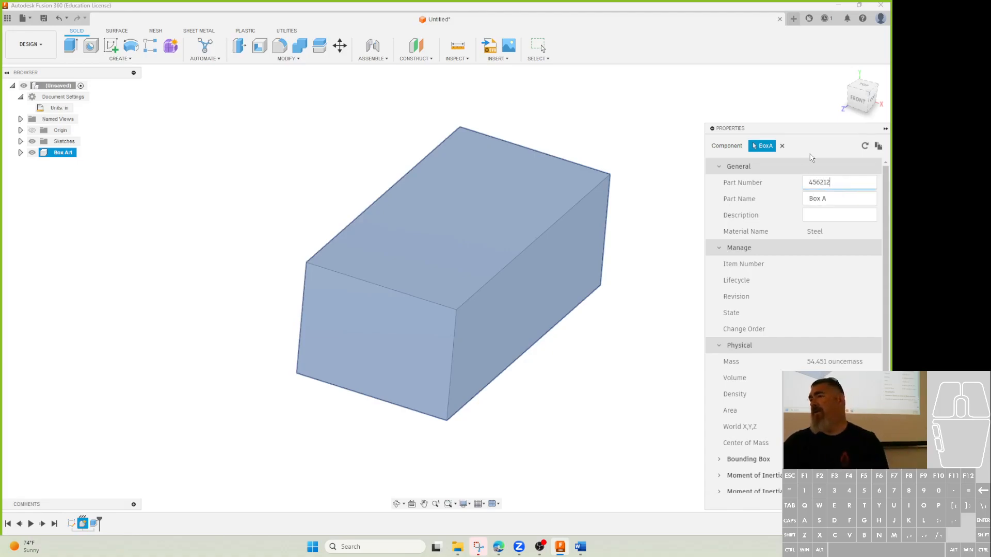
- Set the Box A component's description to SOMETHING BOX in capital letters
{"action": "left_click", "coordinate": [810, 215]}
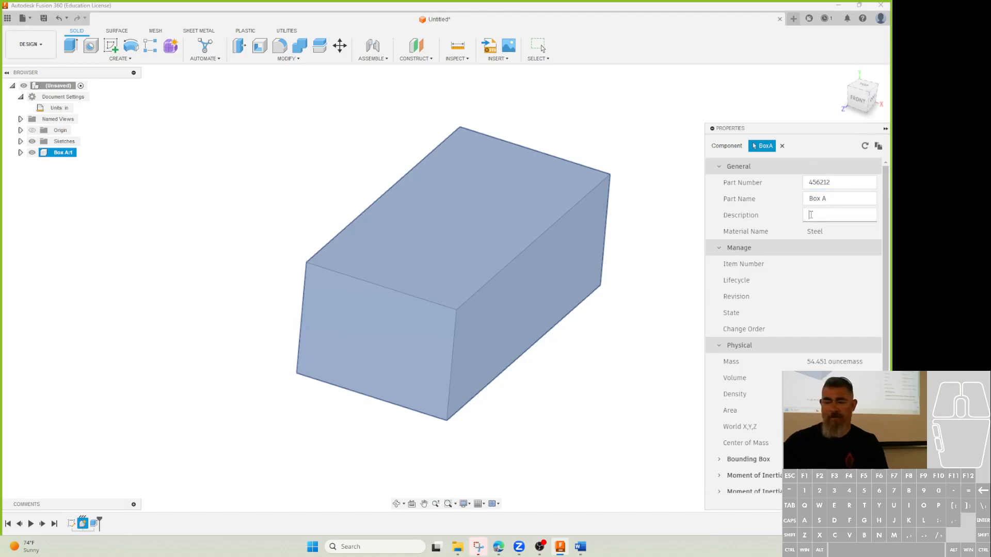
{"action": "type", "text": "Som"}
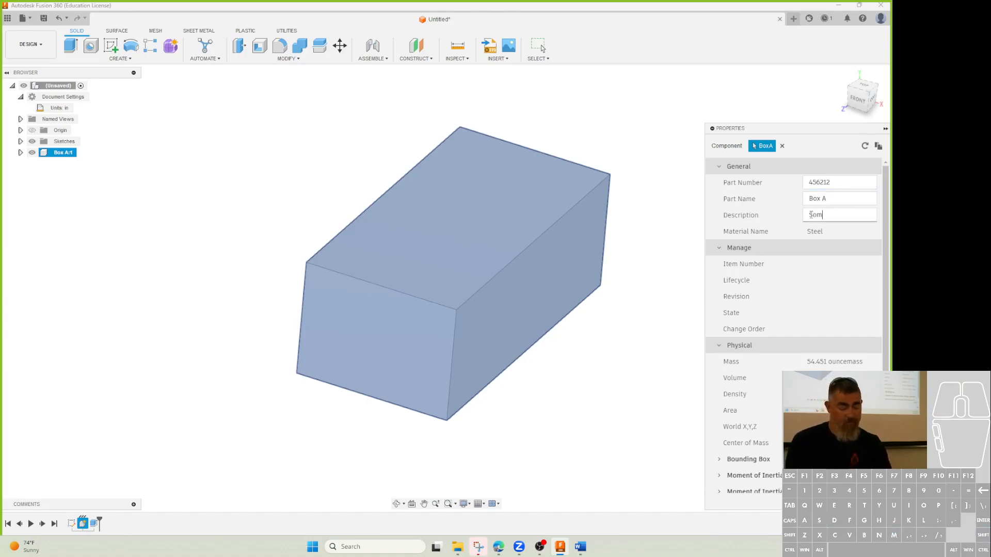
{"action": "type", "text": "ethign box"}
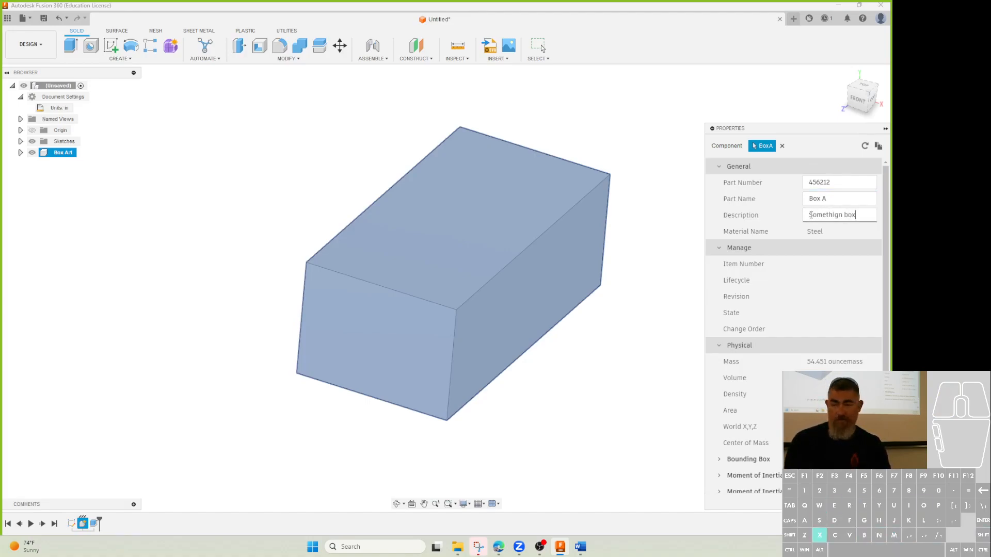
{"action": "left_click_drag", "start_coordinate": [847, 217], "coordinate": [742, 220]}
{"action": "type", "text": "SOMETHIGN"}
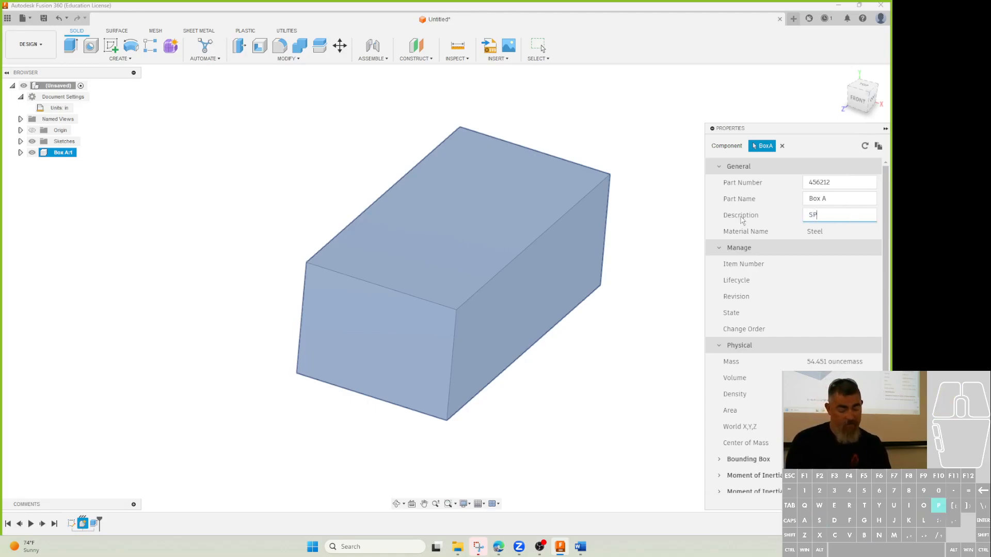
{"action": "type", "text": " BOX"}
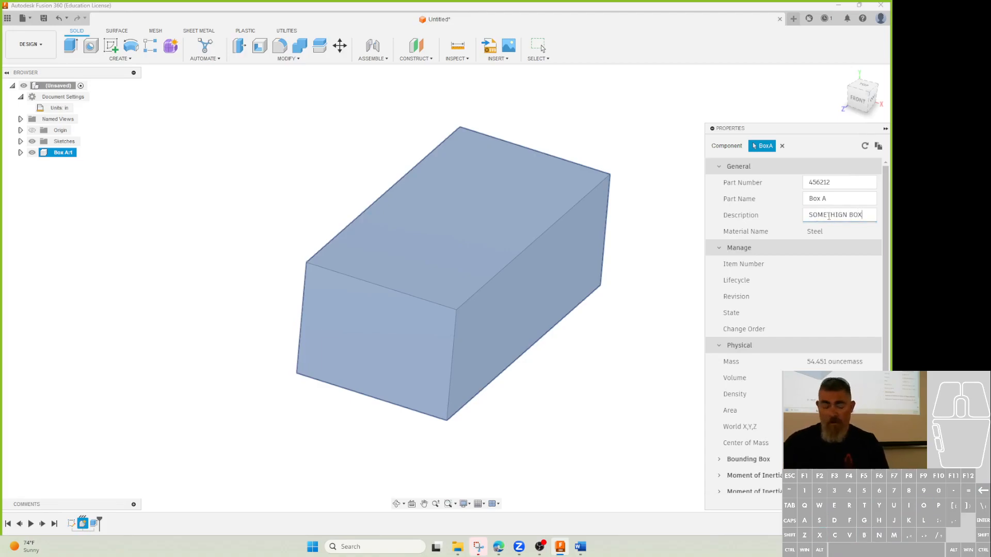
{"action": "left_click", "coordinate": [847, 213]}
{"action": "type", "text": "G"}
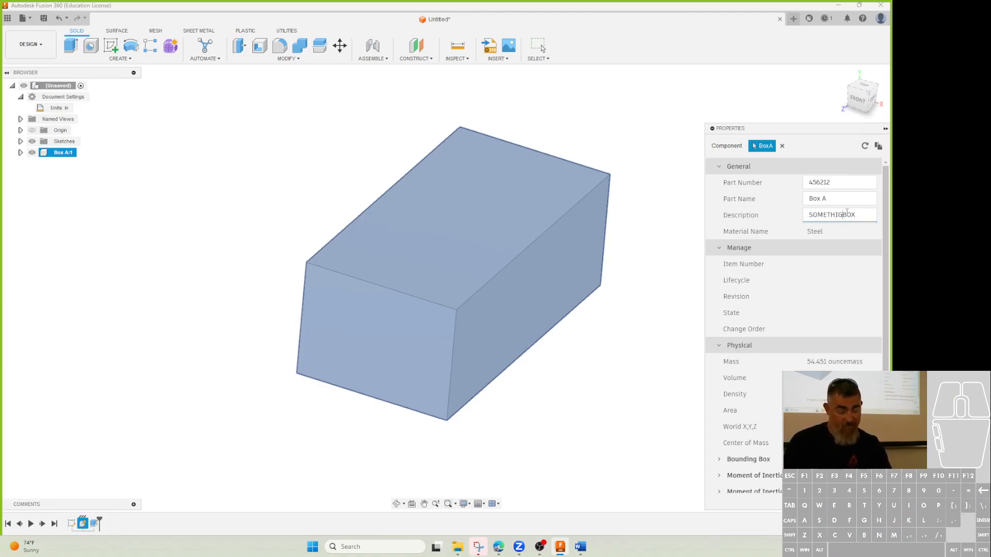
{"action": "key", "text": "Left"}
{"action": "key", "text": "Left"}
{"action": "key", "text": "Left"}
{"action": "key", "text": "BackSpace"}
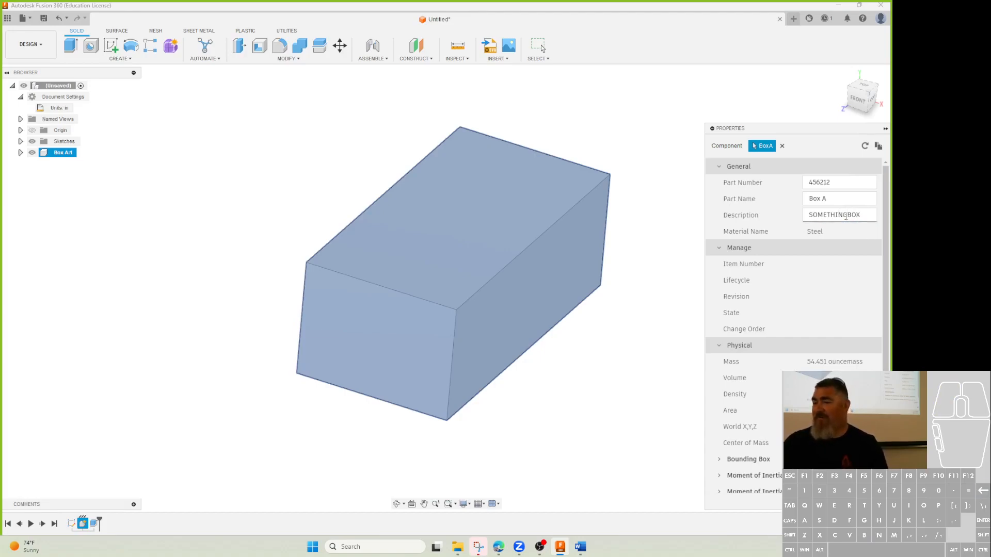
{"action": "left_click", "coordinate": [849, 215]}
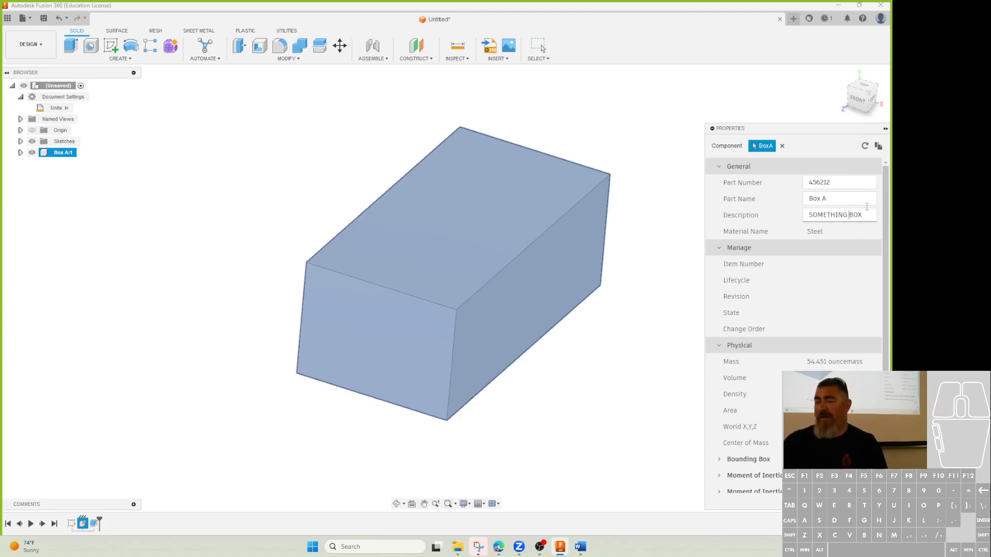
{"action": "left_click", "coordinate": [850, 234]}
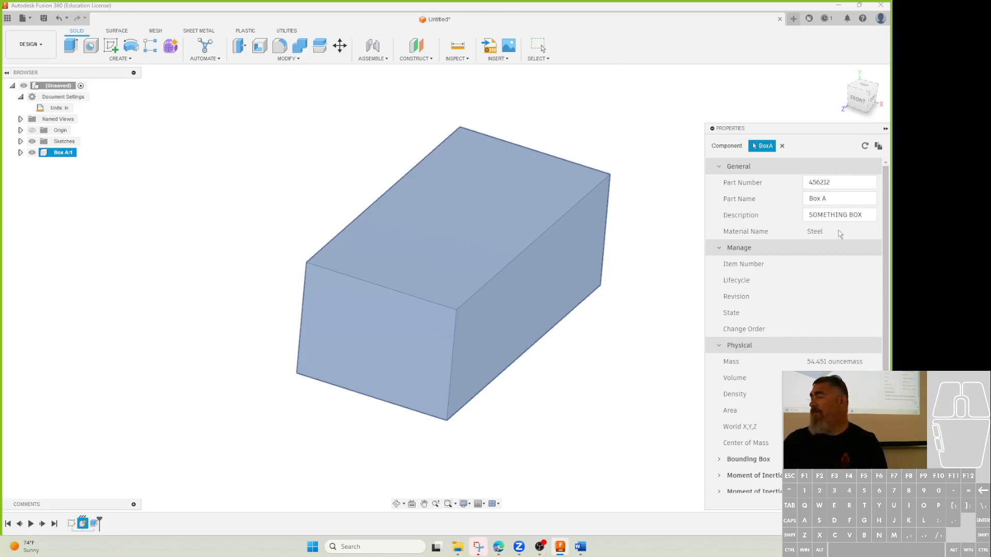
- Change the box component's part name to BOX A in capital letters
{"action": "left_click", "coordinate": [816, 199]}
{"action": "type", "text": "OX"}
{"action": "left_click", "coordinate": [830, 215]}
{"action": "left_click", "coordinate": [843, 235]}
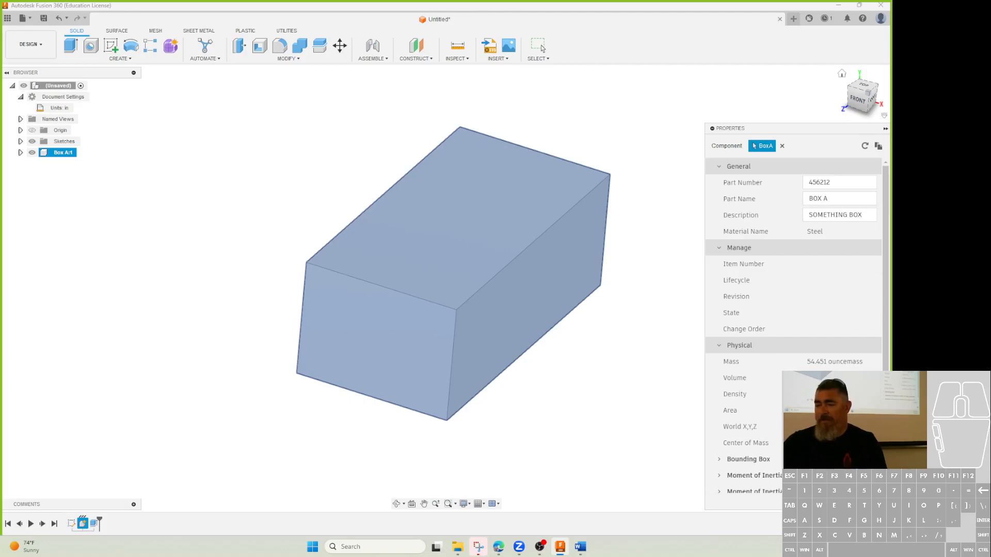
{"action": "left_click", "coordinate": [819, 228]}
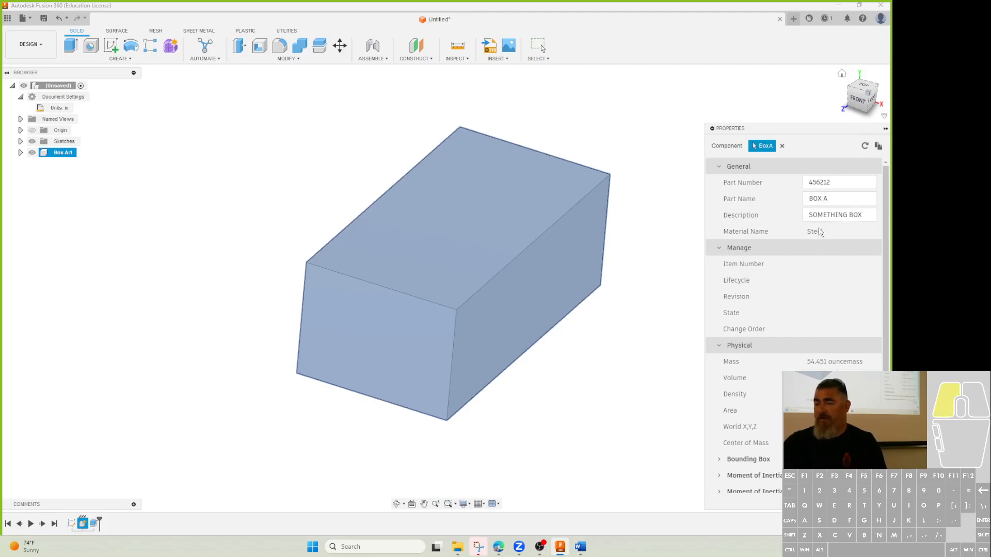
{"action": "left_click", "coordinate": [821, 387]}
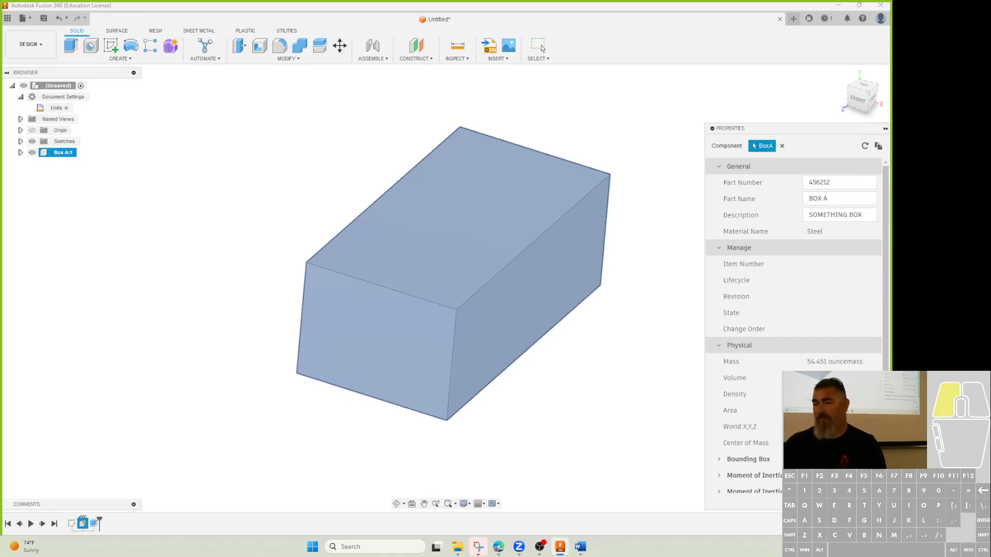
- Refresh the box component's properties, then reselect the box and close the properties to commit the new part name
{"action": "left_click", "coordinate": [865, 147]}
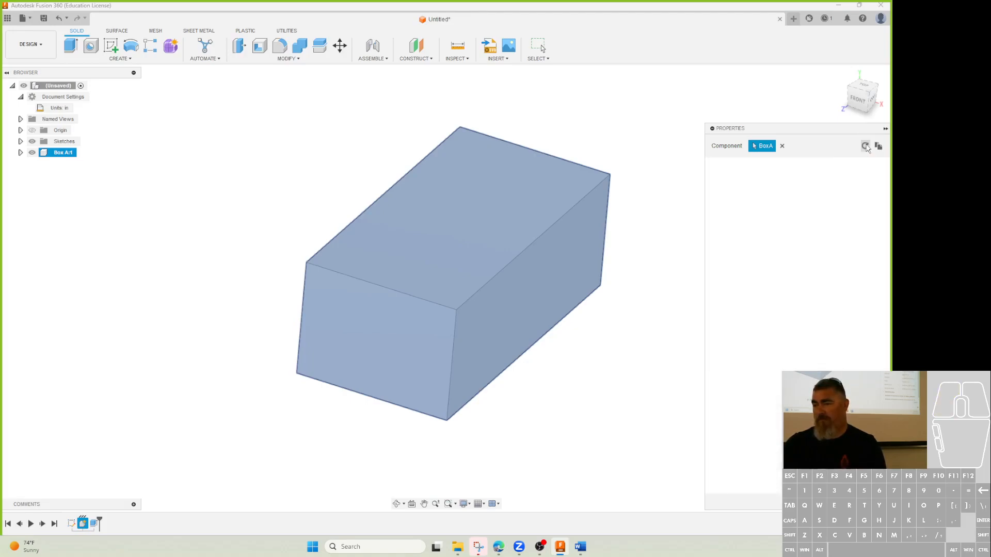
{"action": "left_click", "coordinate": [581, 431]}
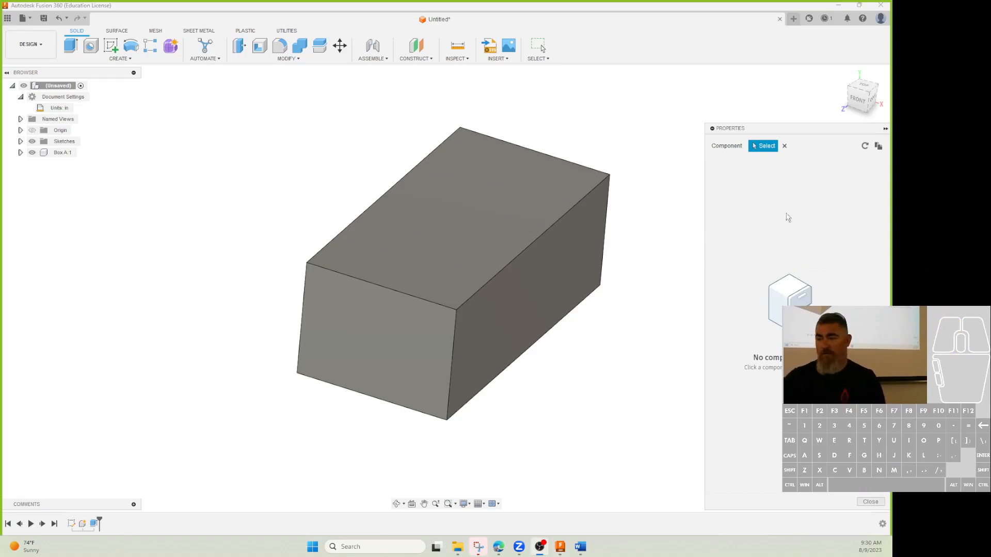
{"action": "left_click", "coordinate": [548, 195]}
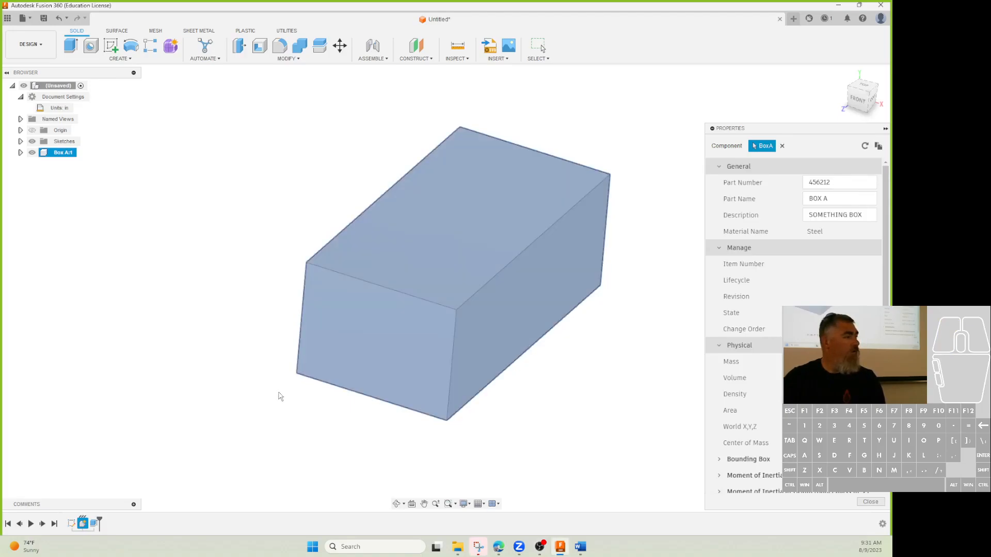
{"action": "left_click", "coordinate": [874, 507]}
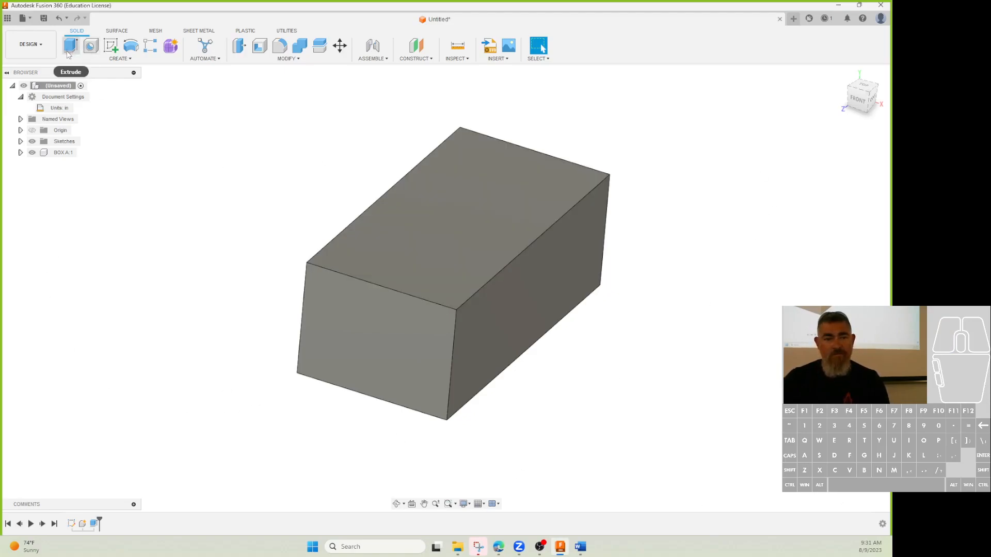
- Reopen the BOX A component's properties and examine its physical data and both moment of inertia sections
{"action": "right_click", "coordinate": [61, 153]}
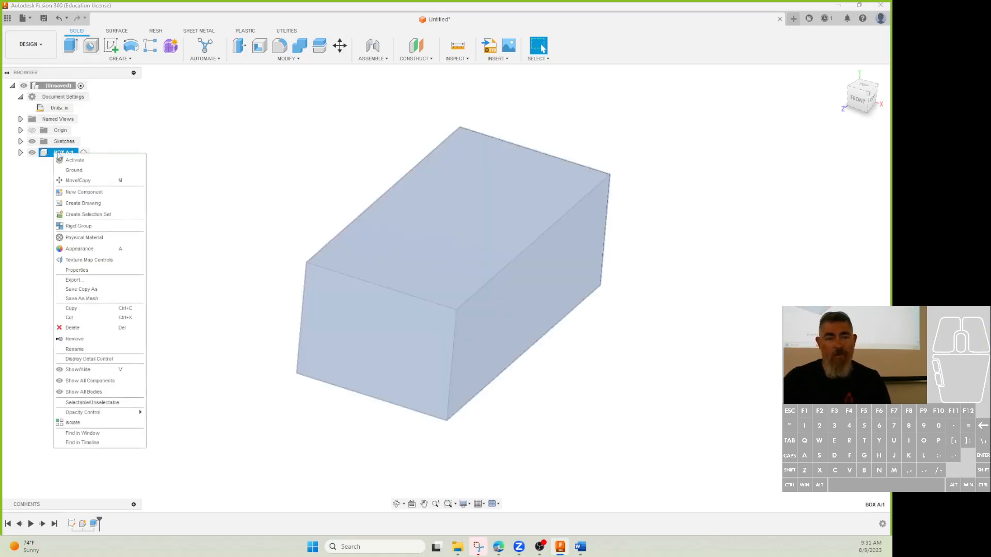
{"action": "left_click", "coordinate": [77, 270]}
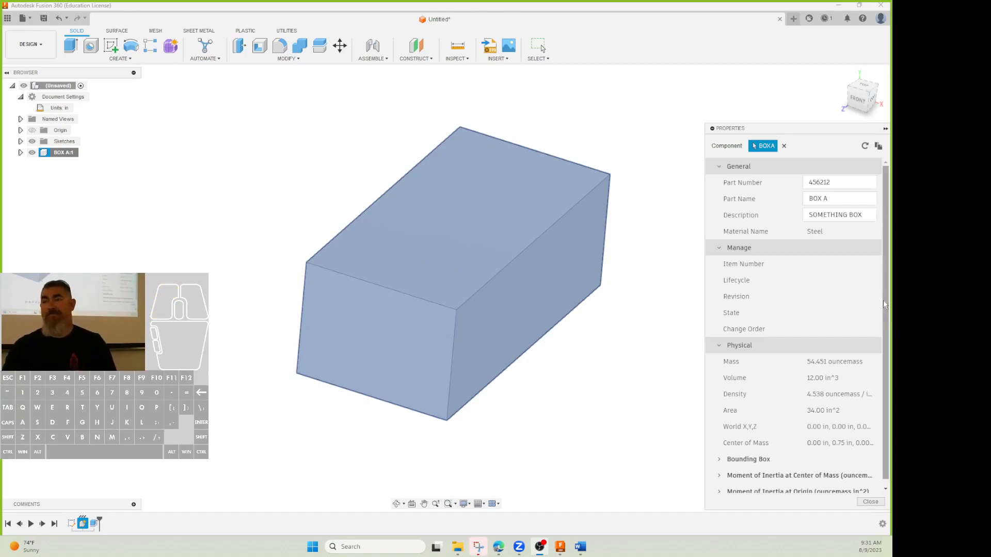
{"action": "left_click", "coordinate": [863, 356]}
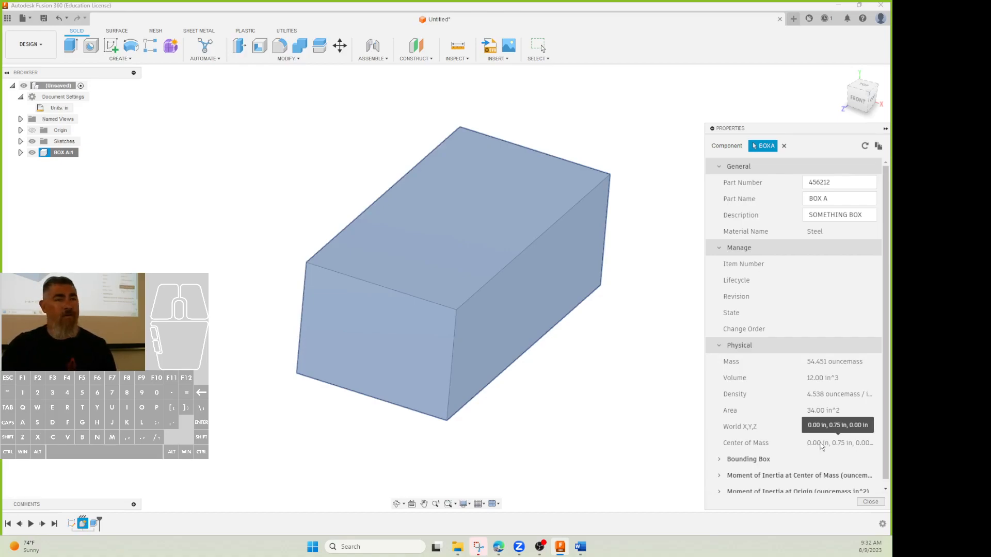
{"action": "scroll", "coordinate": [764, 473], "scroll_direction": "down", "scroll_amount": 1}
{"action": "left_click", "coordinate": [719, 470]}
{"action": "scroll", "coordinate": [722, 471], "scroll_direction": "down", "scroll_amount": 5}
{"action": "left_click", "coordinate": [719, 493]}
{"action": "scroll", "coordinate": [728, 465], "scroll_direction": "down", "scroll_amount": 3}
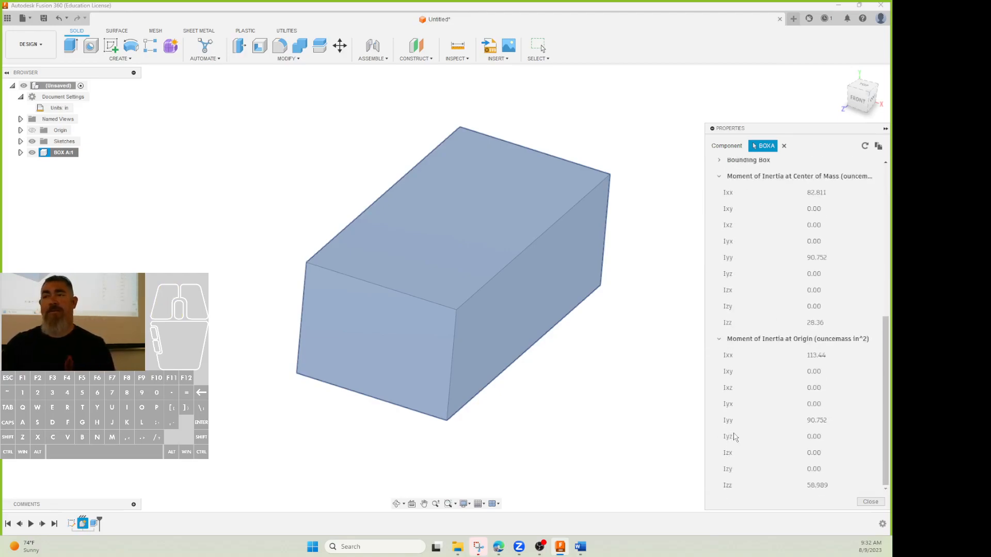
{"action": "scroll", "coordinate": [730, 436], "scroll_direction": "up", "scroll_amount": 2}
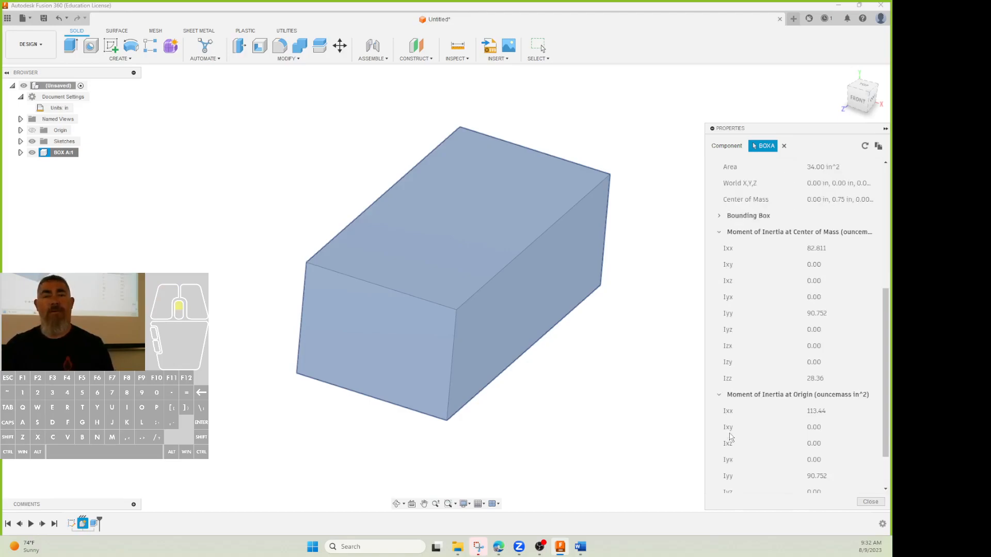
{"action": "left_click", "coordinate": [720, 232]}
{"action": "left_click", "coordinate": [721, 336]}
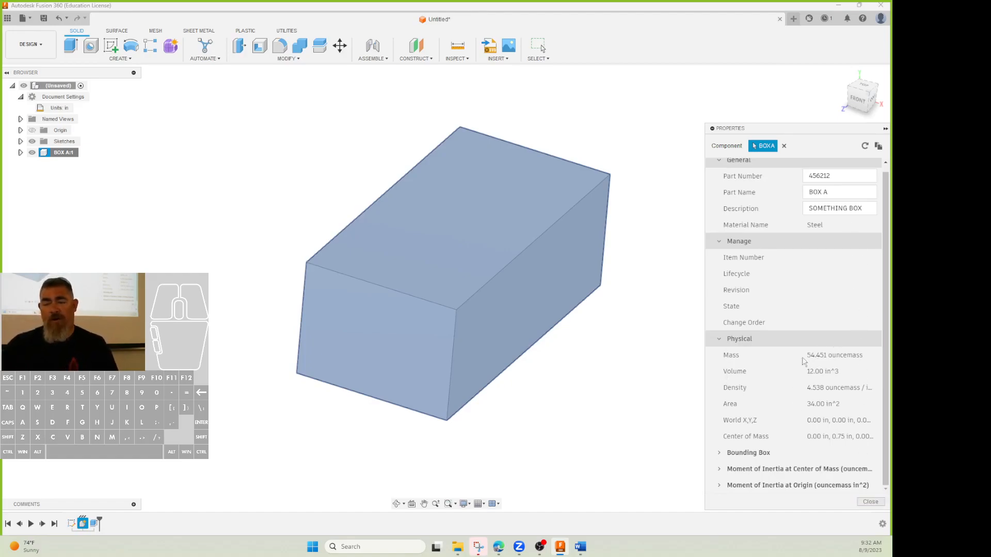
{"action": "left_click", "coordinate": [870, 502]}
- Start the Physical Material command and expand the Metal category of the Fusion 360 Material Library
{"action": "right_click", "coordinate": [57, 152]}
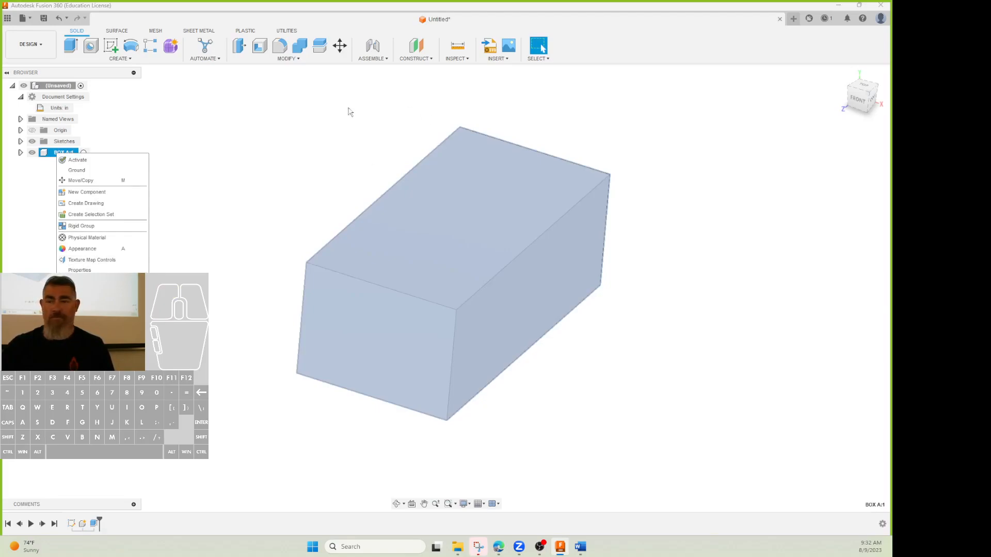
{"action": "left_click", "coordinate": [305, 121]}
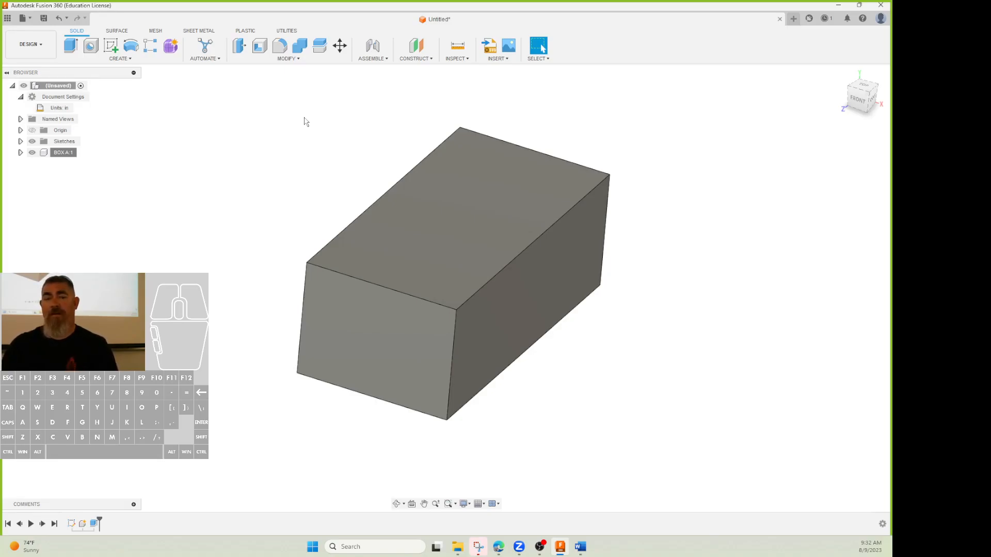
{"action": "left_click", "coordinate": [288, 61]}
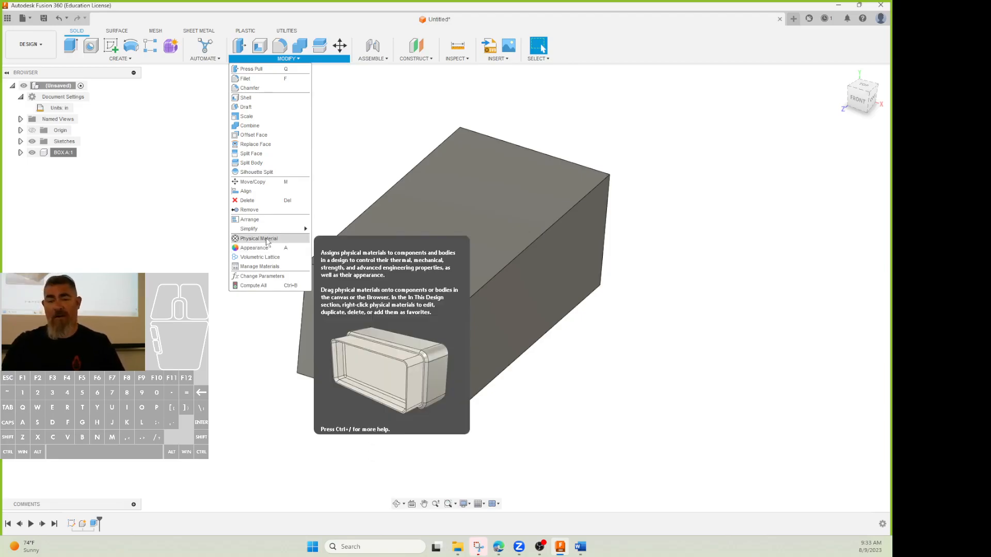
{"action": "left_click", "coordinate": [264, 239]}
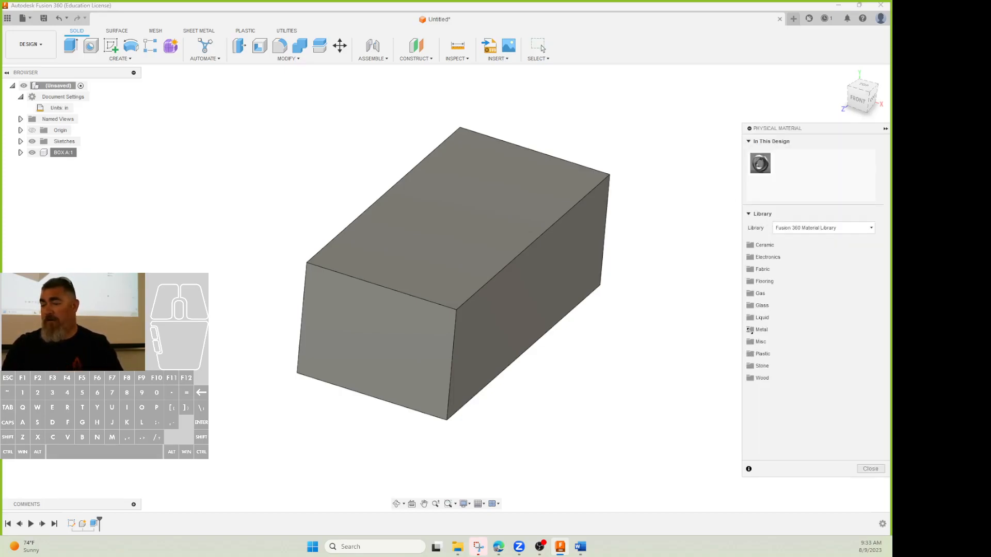
{"action": "left_click", "coordinate": [759, 330]}
- Browse the library's metals from the aluminum grades through the AISI, ASTM and painted steels
{"action": "scroll", "coordinate": [821, 310], "scroll_direction": "down", "scroll_amount": 10}
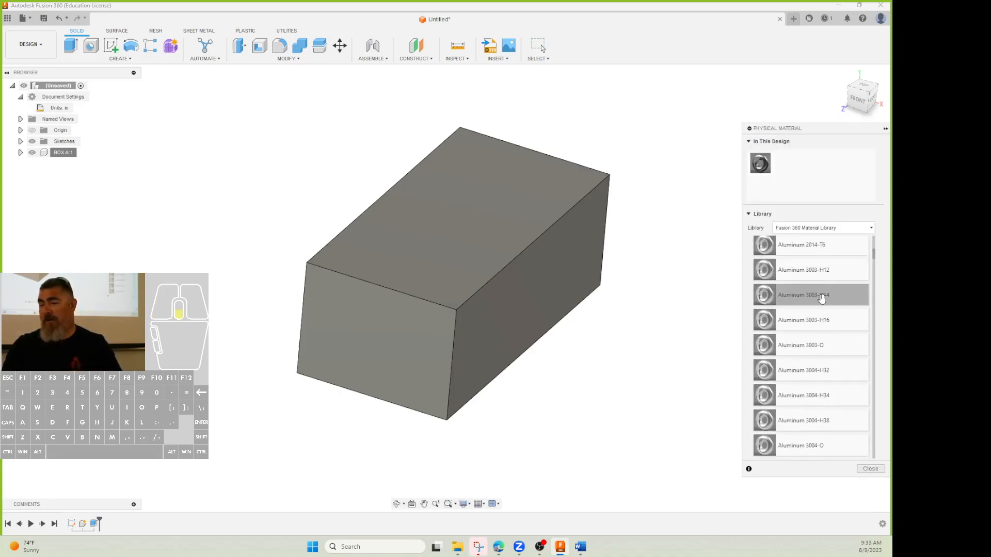
{"action": "scroll", "coordinate": [822, 307], "scroll_direction": "down", "scroll_amount": 15}
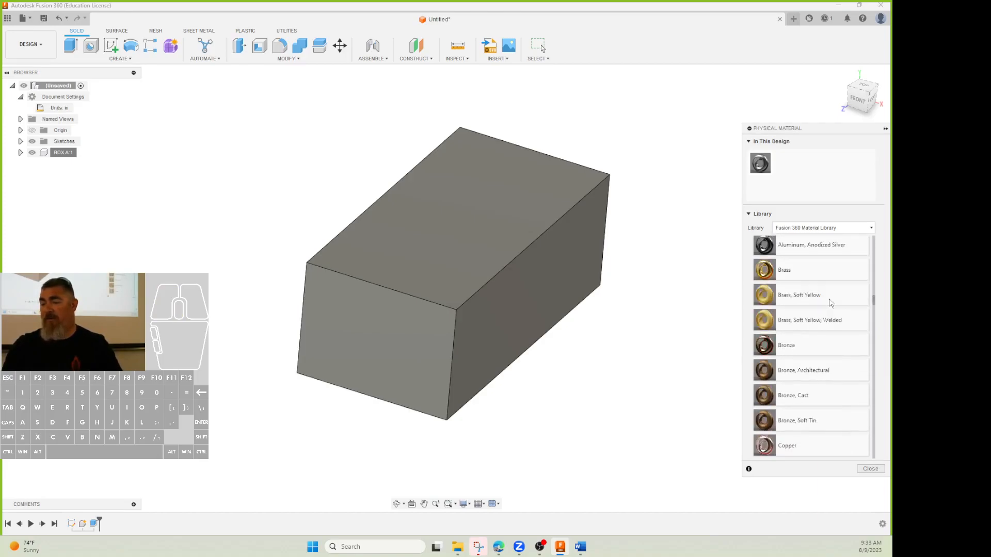
{"action": "scroll", "coordinate": [819, 313], "scroll_direction": "down", "scroll_amount": 15}
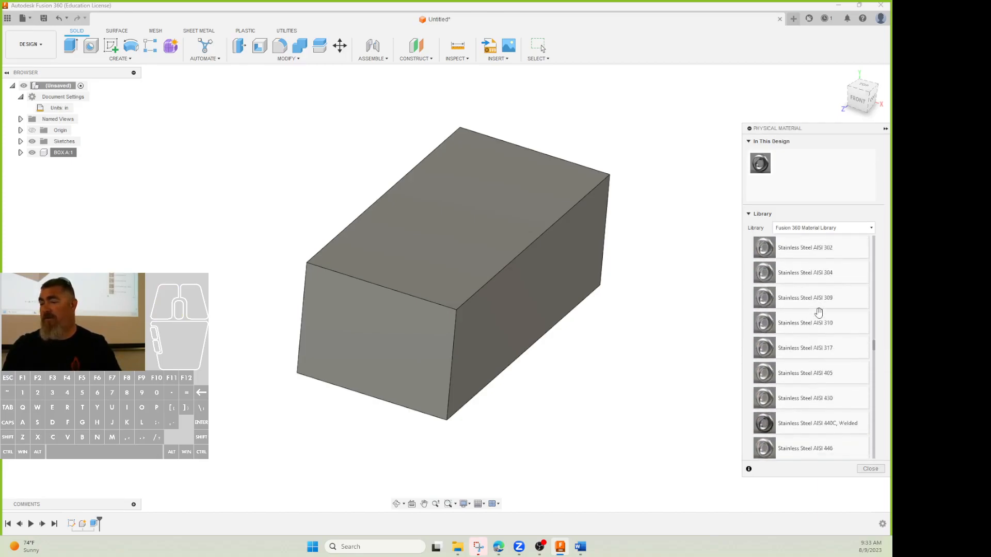
{"action": "scroll", "coordinate": [822, 449], "scroll_direction": "down", "scroll_amount": 8}
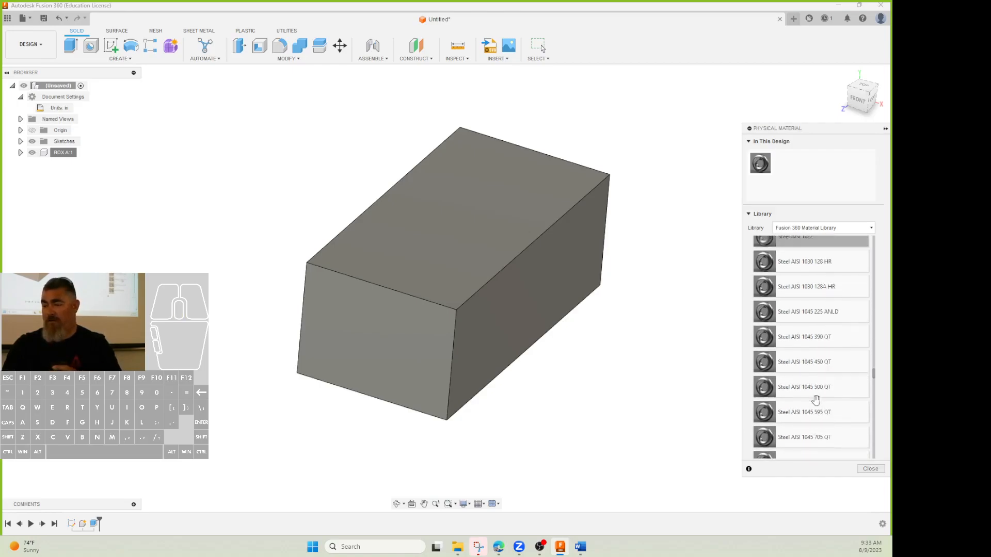
{"action": "scroll", "coordinate": [830, 391], "scroll_direction": "down", "scroll_amount": 12}
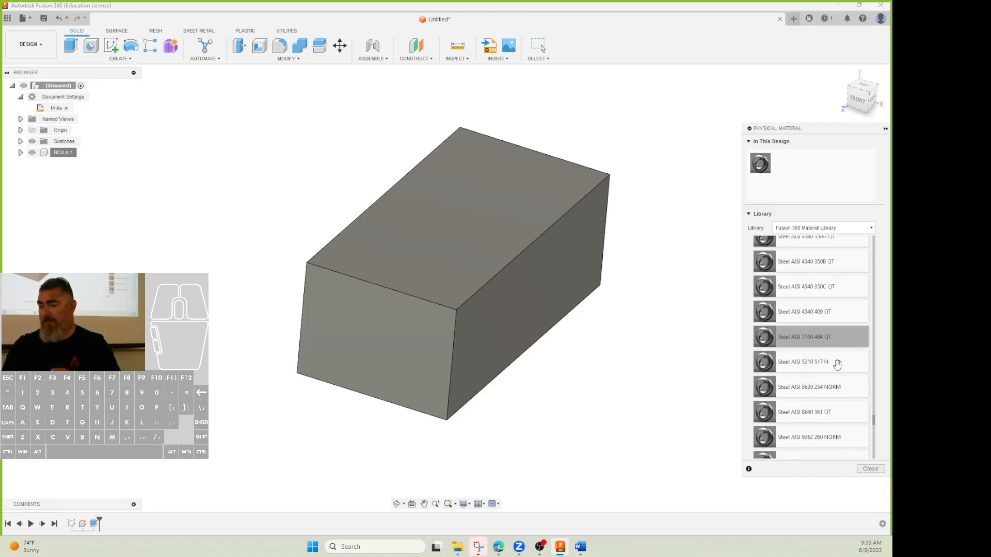
{"action": "scroll", "coordinate": [828, 382], "scroll_direction": "down", "scroll_amount": 1}
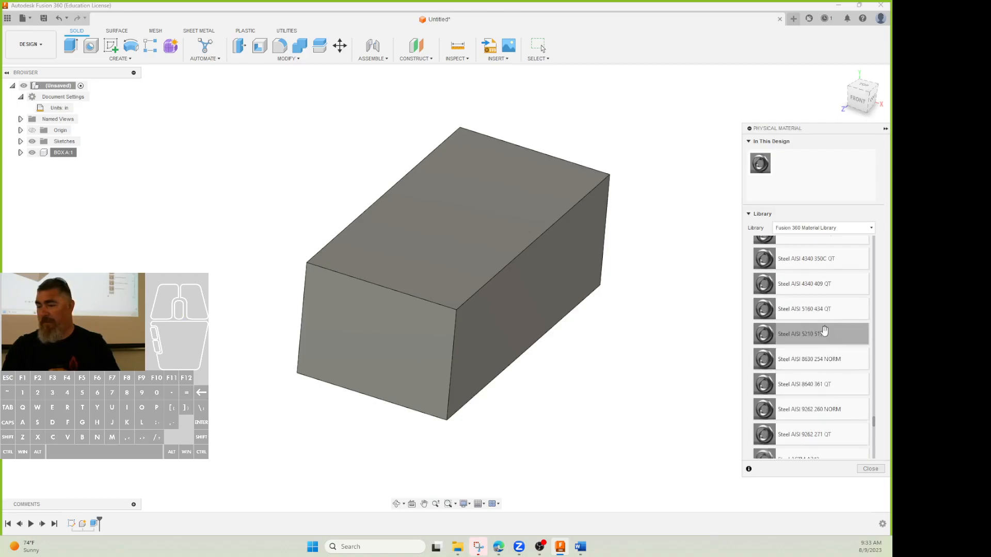
{"action": "scroll", "coordinate": [824, 333], "scroll_direction": "up", "scroll_amount": 1}
{"action": "scroll", "coordinate": [828, 341], "scroll_direction": "up", "scroll_amount": 8}
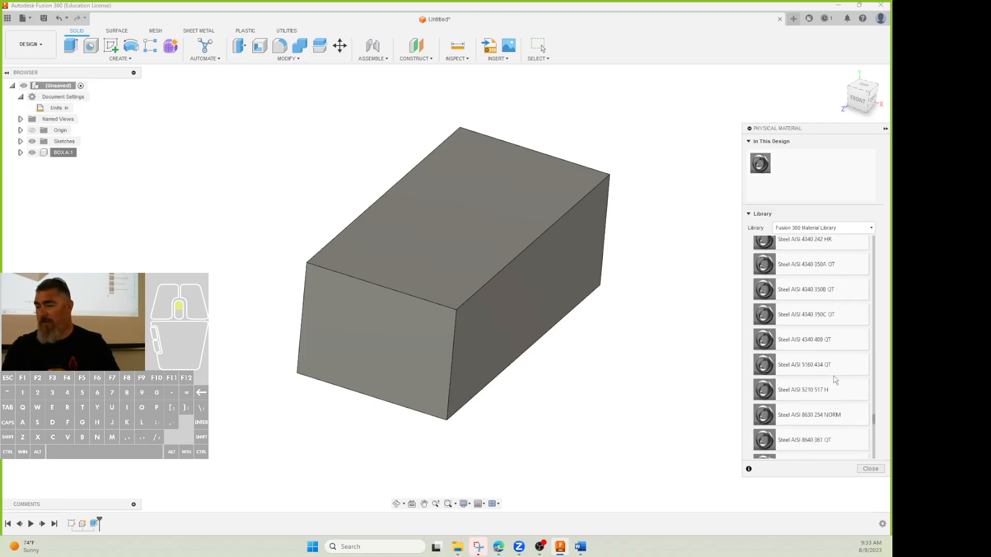
{"action": "scroll", "coordinate": [831, 366], "scroll_direction": "down", "scroll_amount": 10}
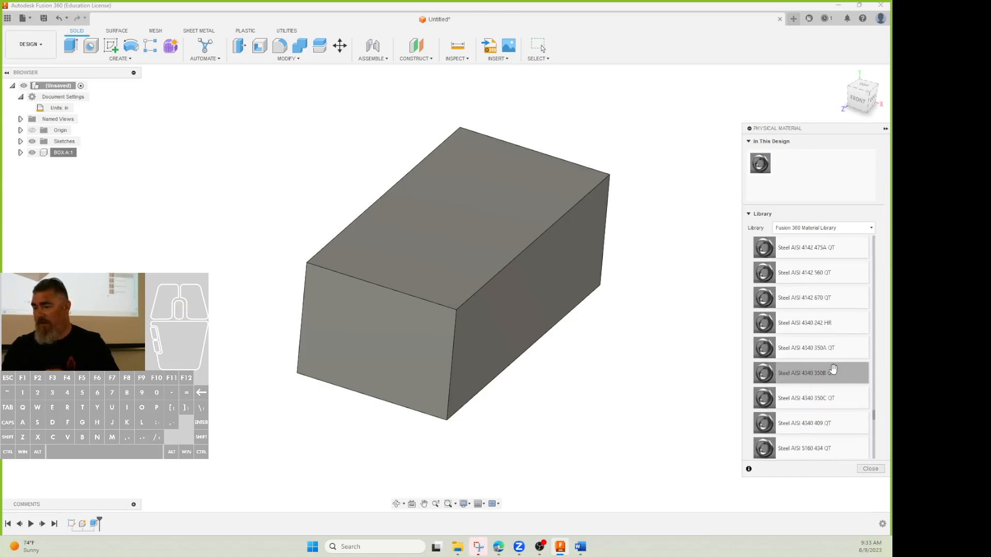
{"action": "scroll", "coordinate": [826, 322], "scroll_direction": "down", "scroll_amount": 15}
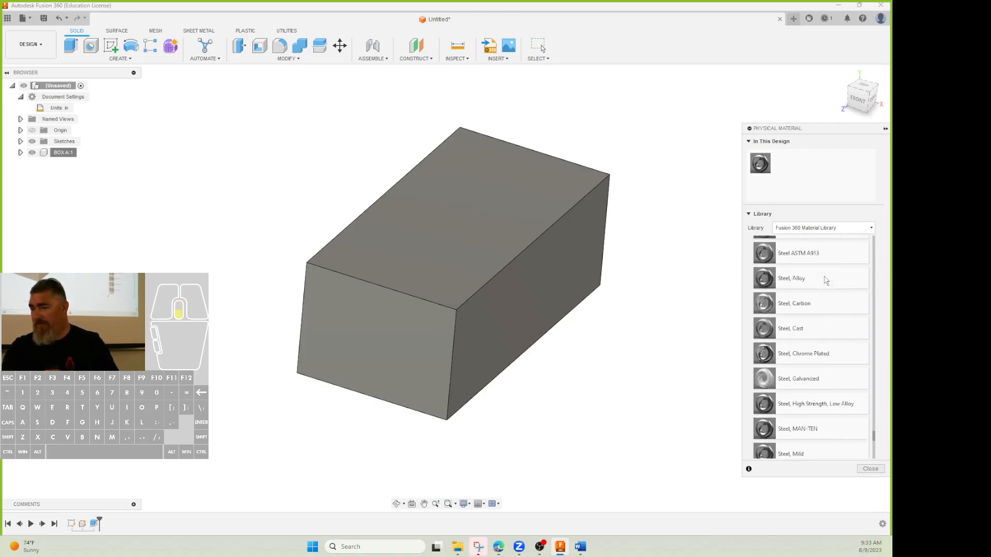
{"action": "scroll", "coordinate": [834, 354], "scroll_direction": "up", "scroll_amount": 10}
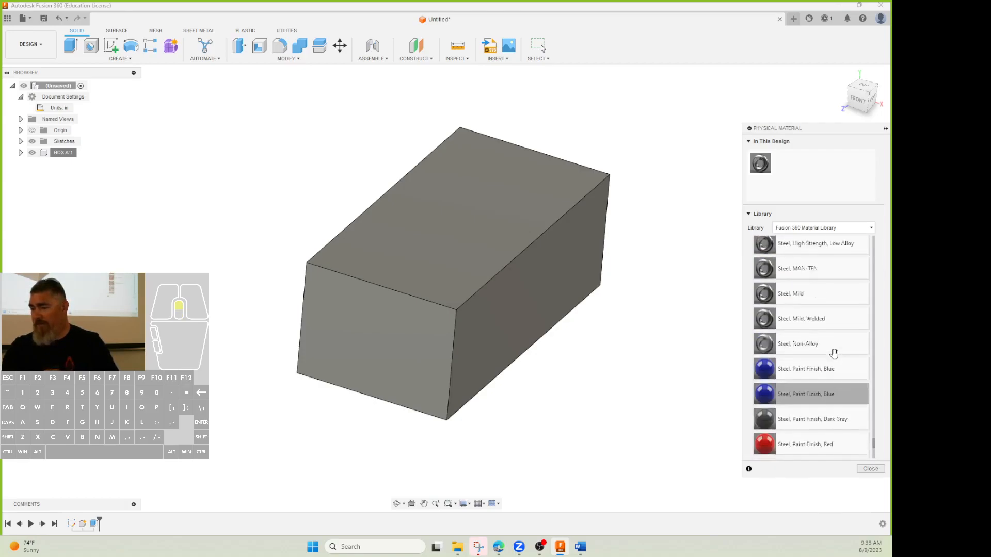
{"action": "scroll", "coordinate": [797, 330], "scroll_direction": "up", "scroll_amount": 10}
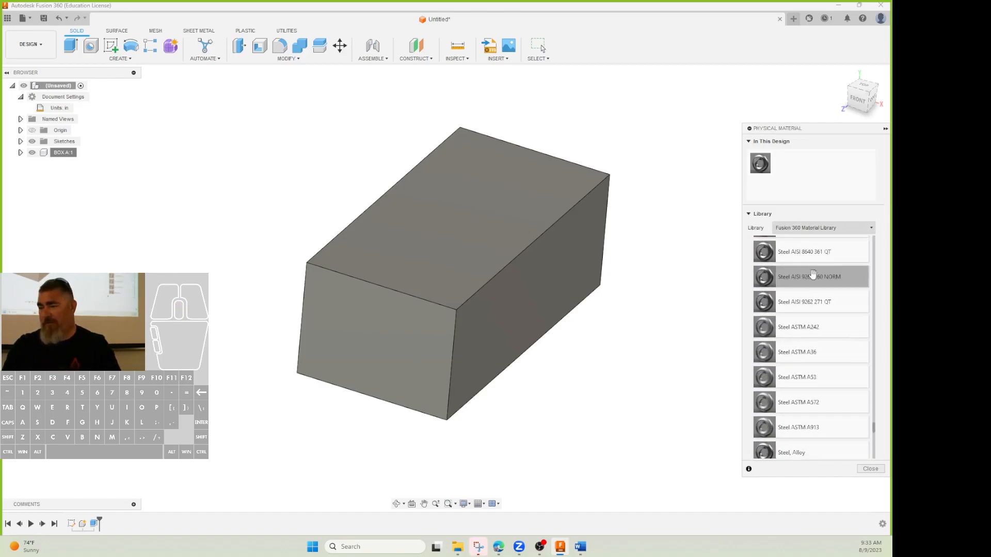
{"action": "scroll", "coordinate": [798, 312], "scroll_direction": "up", "scroll_amount": 3}
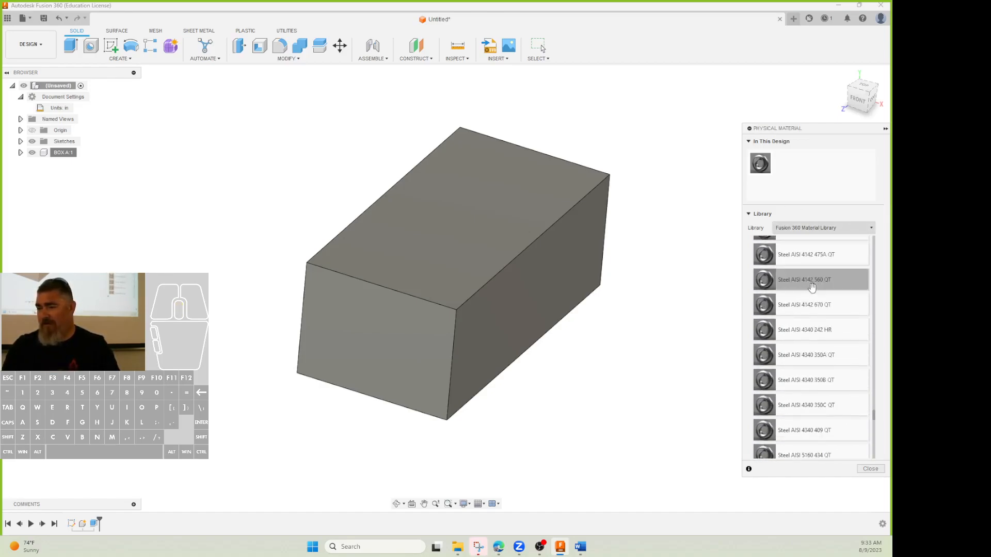
- Try a Steel AISI 4142 grade and Stainless Steel, Brushed as physical materials on the box
{"action": "left_click_drag", "start_coordinate": [817, 258], "coordinate": [474, 236]}
{"action": "scroll", "coordinate": [803, 277], "scroll_direction": "up", "scroll_amount": 10}
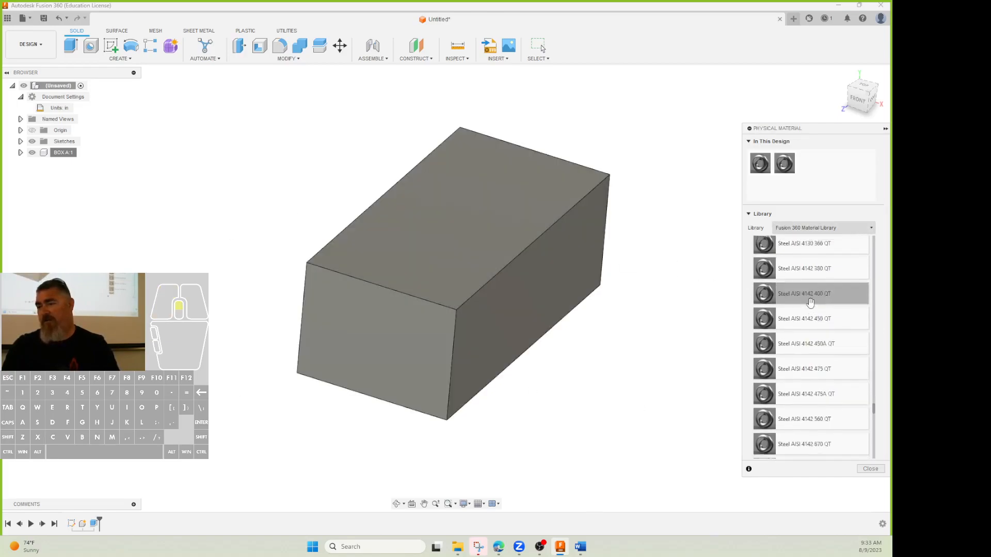
{"action": "scroll", "coordinate": [803, 277], "scroll_direction": "up", "scroll_amount": 3}
{"action": "mouse_move", "coordinate": [805, 252]}
{"action": "left_mouse_down"}
{"action": "mouse_move", "coordinate": [754, 275]}
{"action": "mouse_move", "coordinate": [480, 247]}
{"action": "left_mouse_up"}
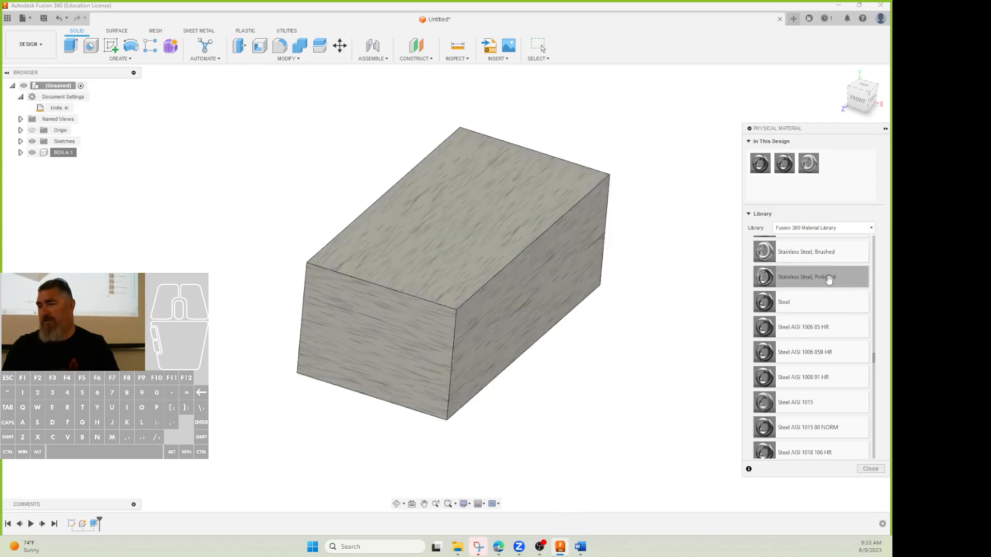
- Assign the Stainless Steel, 440C physical material to the box and finish the material assignment
{"action": "scroll", "coordinate": [831, 282], "scroll_direction": "up", "scroll_amount": 3}
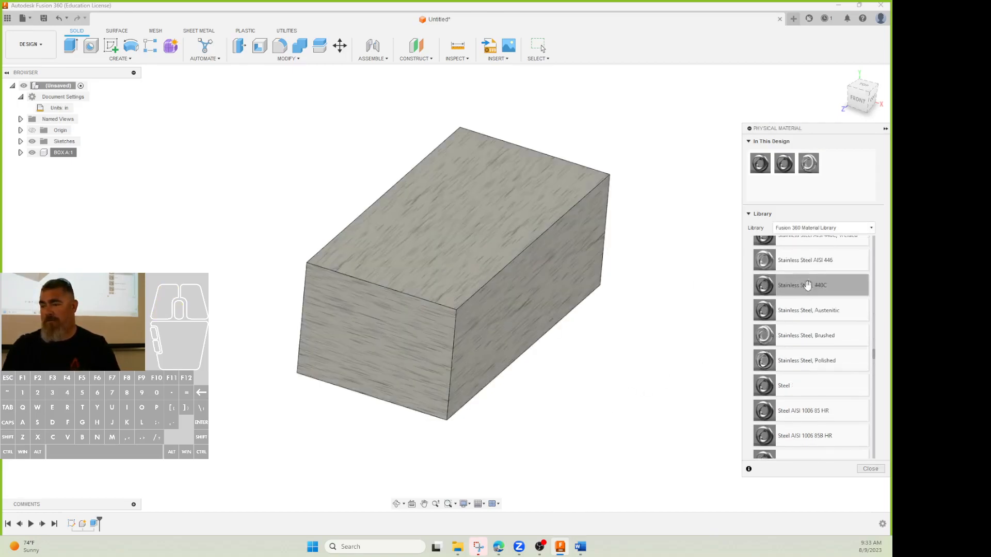
{"action": "left_click_drag", "start_coordinate": [841, 284], "coordinate": [585, 288]}
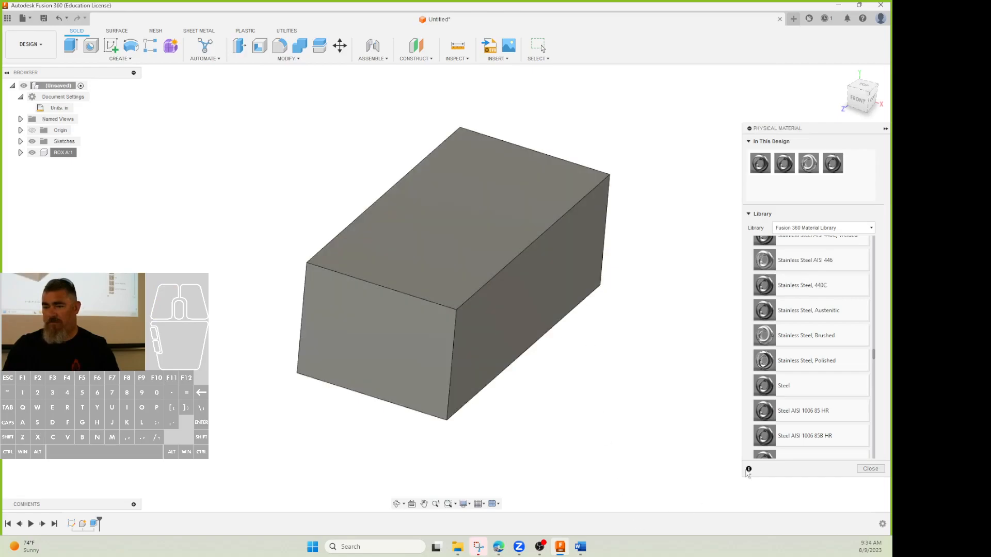
{"action": "left_click", "coordinate": [870, 469]}
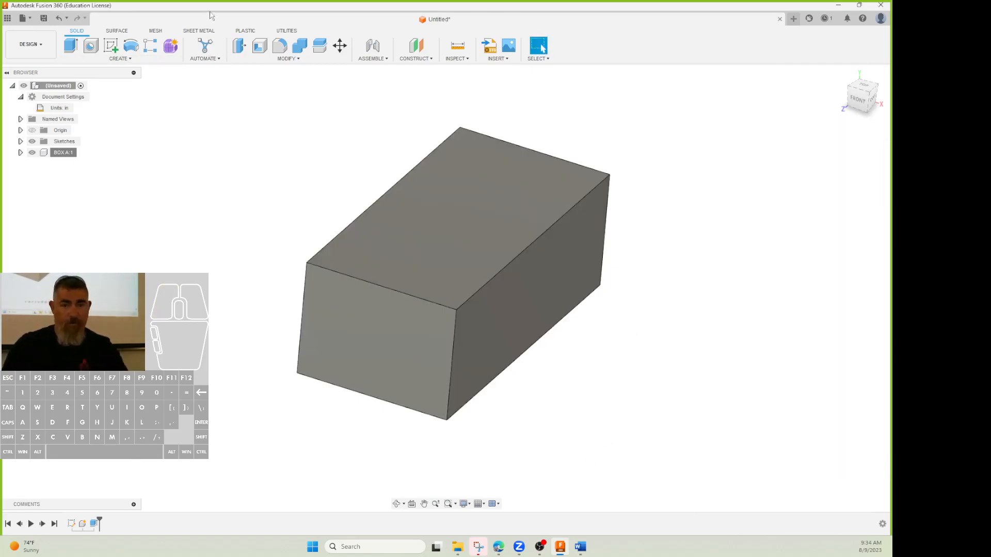
- Open the design's Stainless Steel, Brushed material in the Material Editor and view its appearance parameters
{"action": "left_click", "coordinate": [288, 58]}
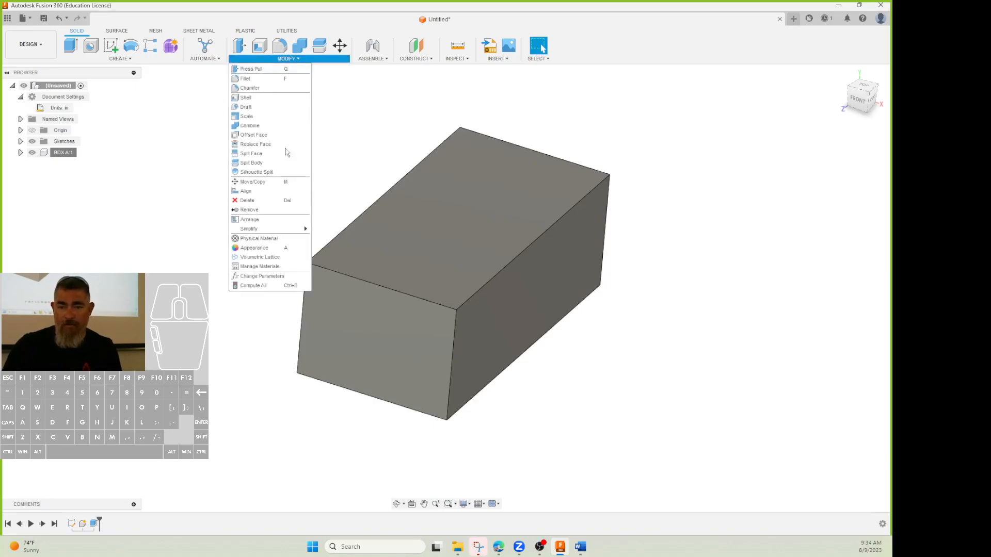
{"action": "left_click", "coordinate": [278, 239]}
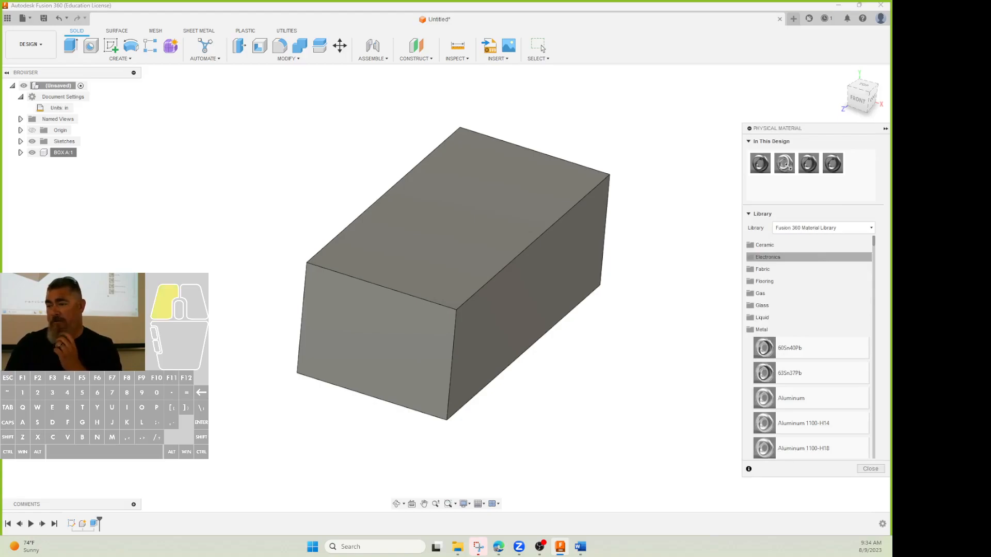
{"action": "right_click", "coordinate": [785, 164]}
{"action": "left_click", "coordinate": [680, 163]}
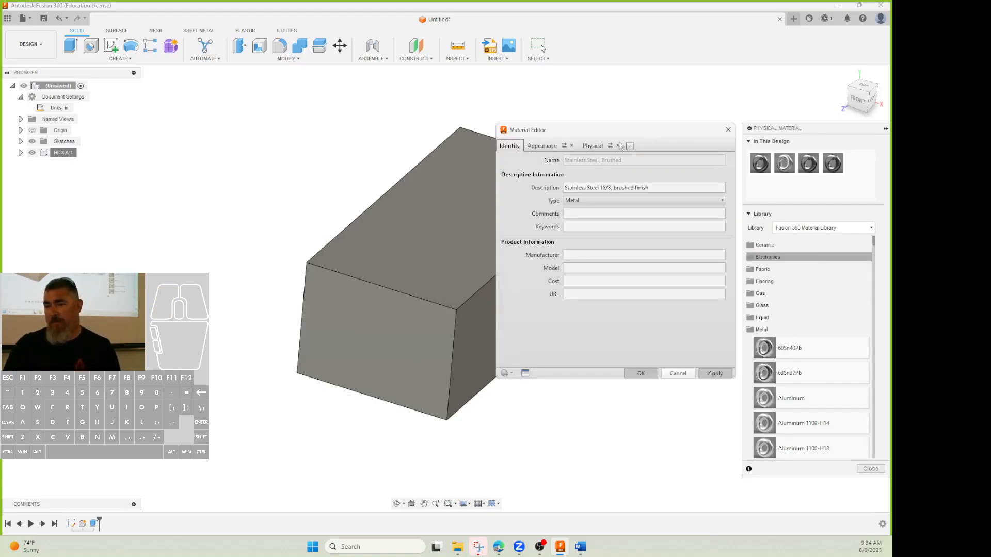
{"action": "left_click", "coordinate": [542, 146]}
- Examine the brushed stainless steel's thermal, mechanical and strength properties, and close the material editing without changes
{"action": "left_click", "coordinate": [592, 146]}
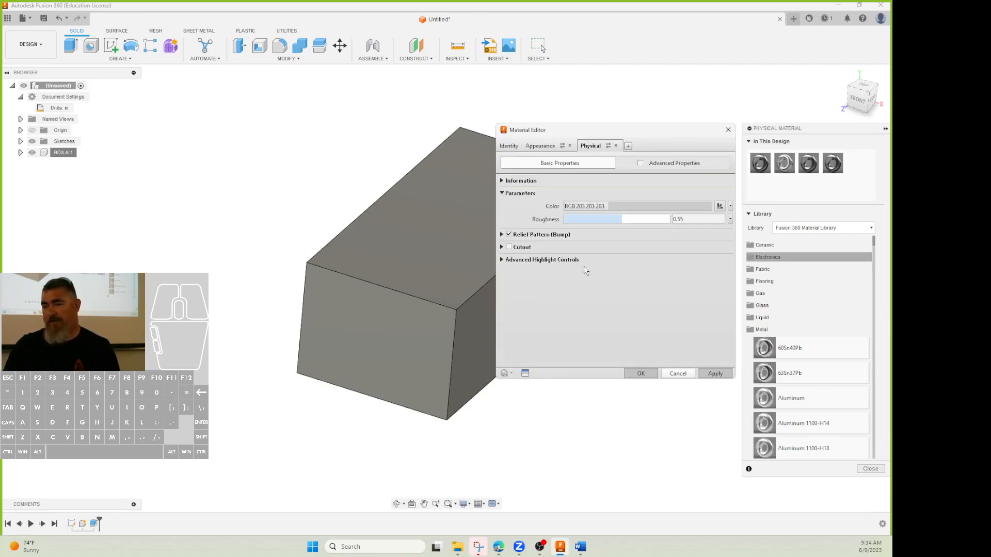
{"action": "left_click", "coordinate": [502, 251]}
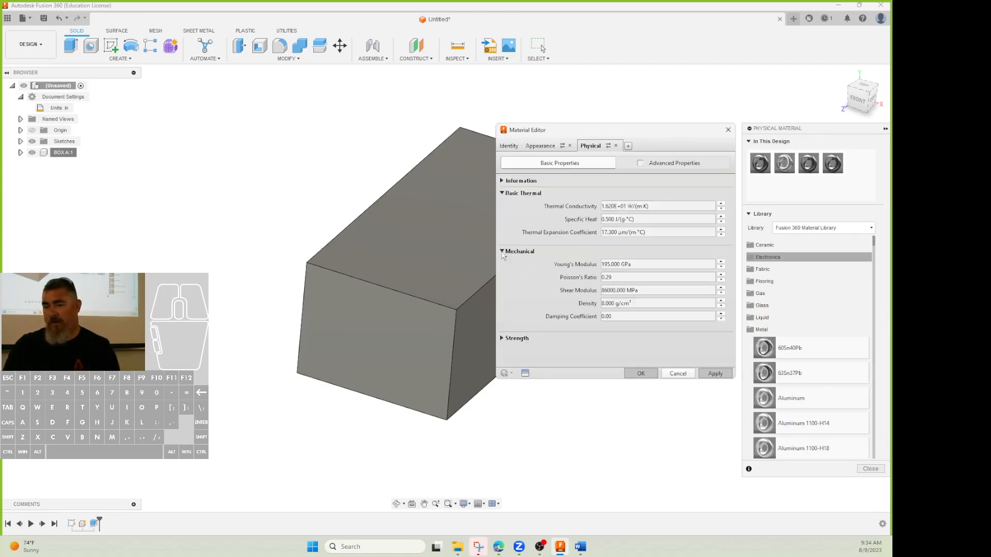
{"action": "left_click", "coordinate": [502, 182]}
{"action": "scroll", "coordinate": [527, 247], "scroll_direction": "down", "scroll_amount": 3}
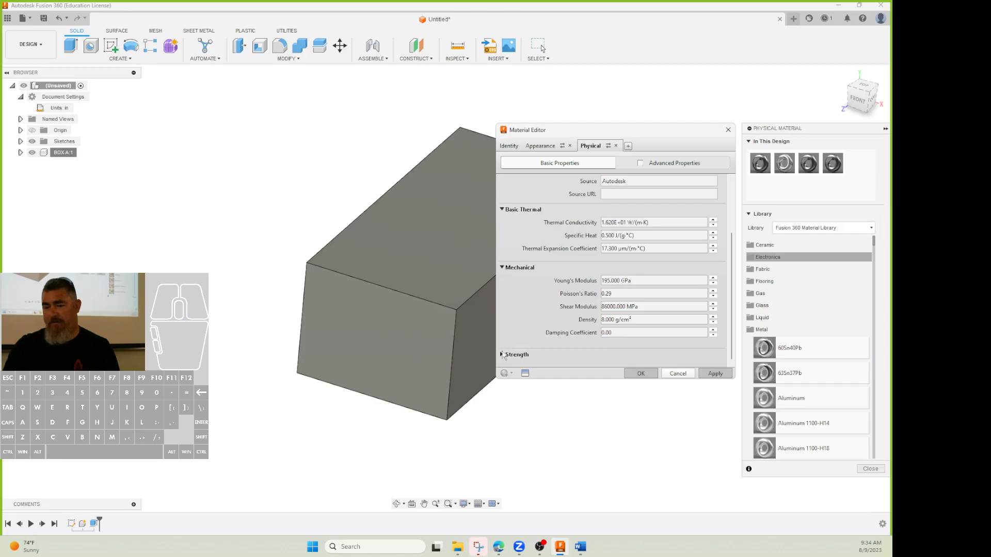
{"action": "left_click", "coordinate": [502, 354]}
{"action": "scroll", "coordinate": [549, 346], "scroll_direction": "down", "scroll_amount": 1}
{"action": "scroll", "coordinate": [549, 347], "scroll_direction": "up", "scroll_amount": 1}
{"action": "scroll", "coordinate": [549, 346], "scroll_direction": "down", "scroll_amount": 1}
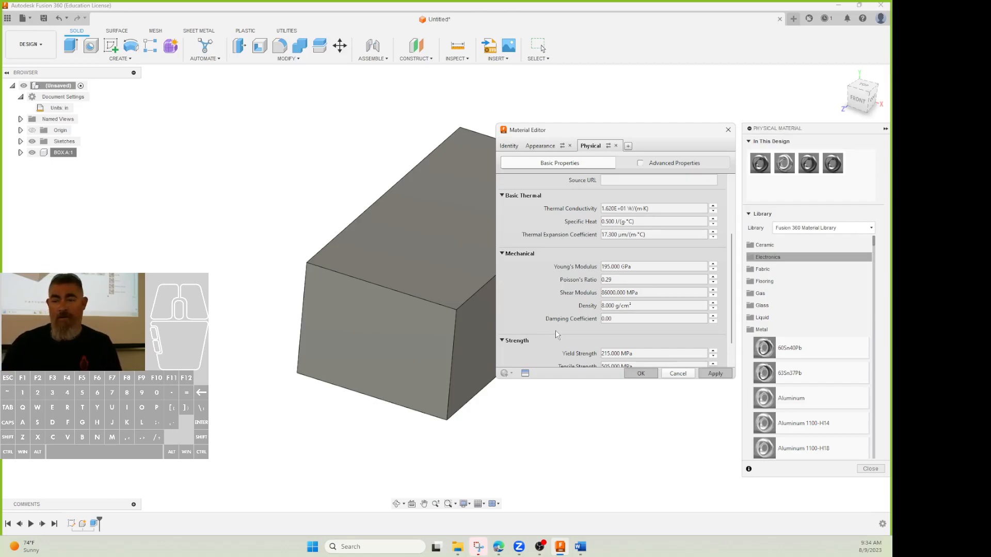
{"action": "left_click", "coordinate": [681, 377]}
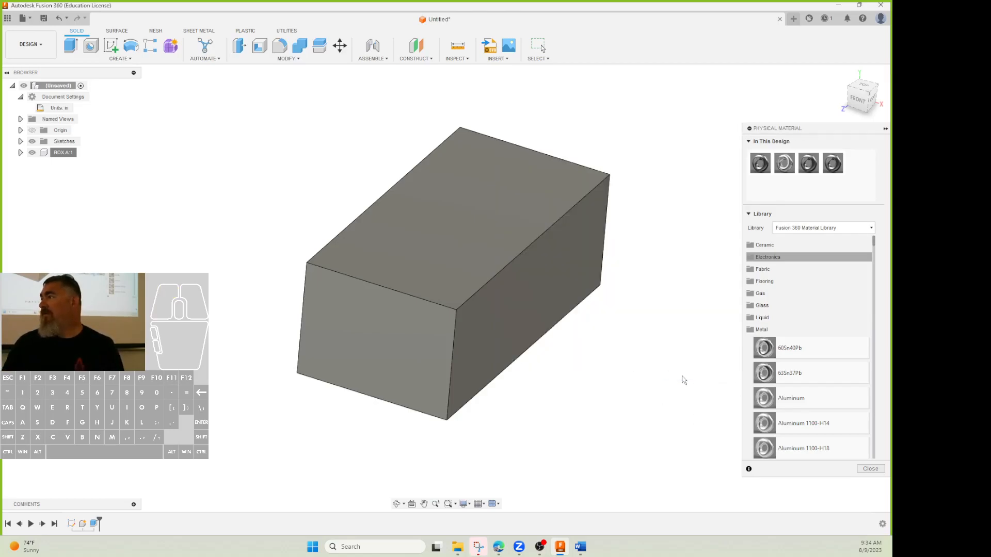
{"action": "left_click", "coordinate": [858, 469]}
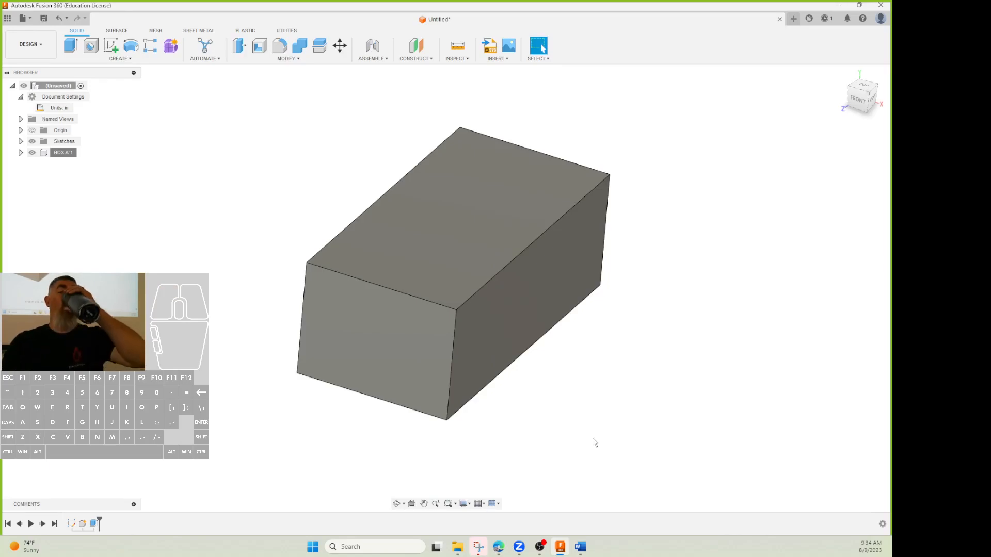
- Measure the box's long top edge and the distances between its diagonally opposite corners
{"action": "middle_click_drag", "start_coordinate": [567, 433], "coordinate": [570, 443]}
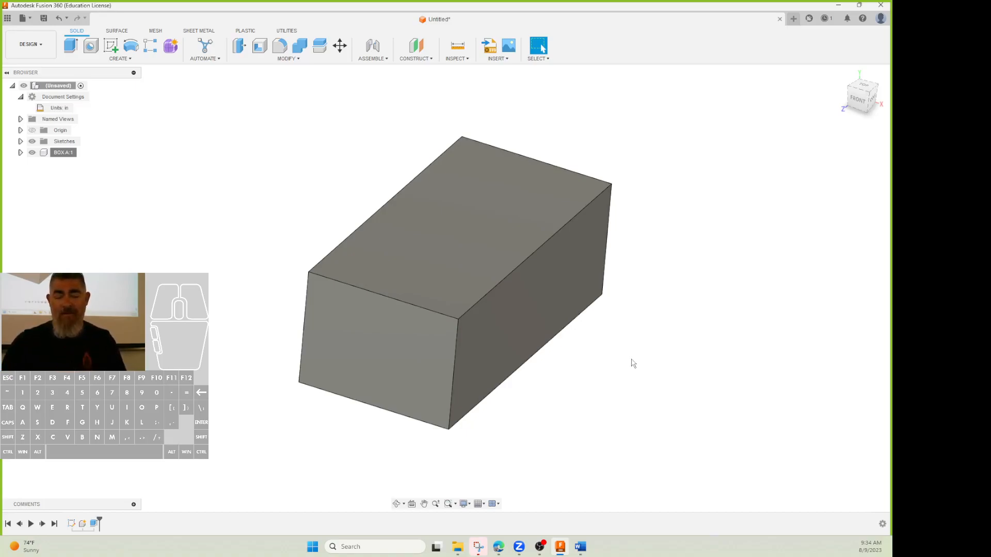
{"action": "mouse_move", "coordinate": [615, 383]}
{"action": "middle_mouse_down"}
{"action": "mouse_move", "coordinate": [611, 364]}
{"action": "mouse_move", "coordinate": [609, 401]}
{"action": "middle_mouse_up"}
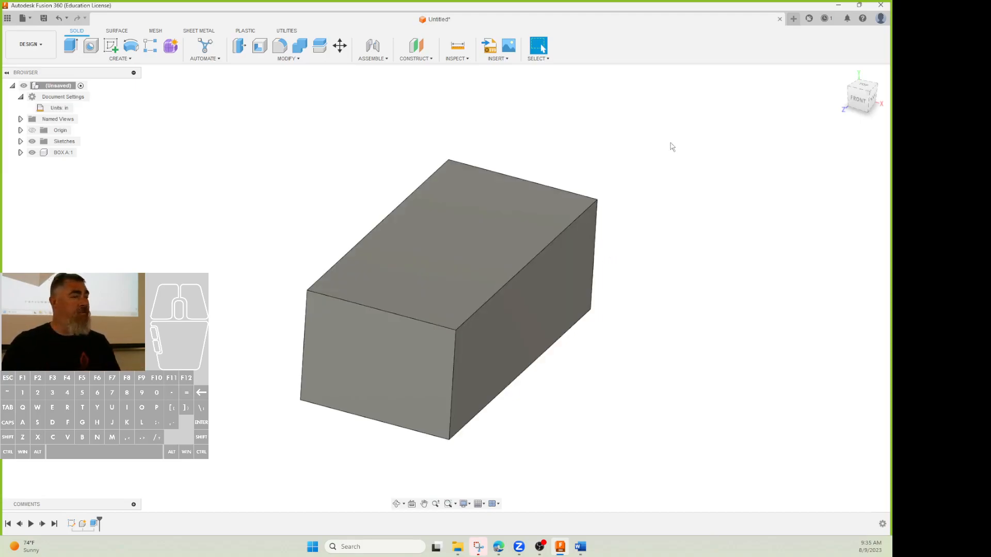
{"action": "left_click", "coordinate": [531, 264]}
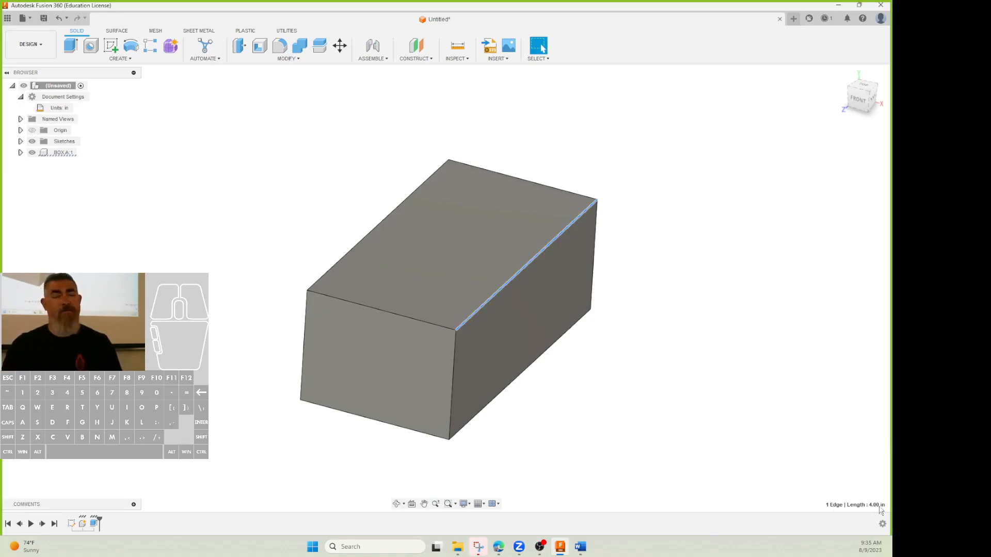
{"action": "left_click", "coordinate": [307, 288]}
{"action": "left_click", "coordinate": [594, 205], "text": "ctrl"}
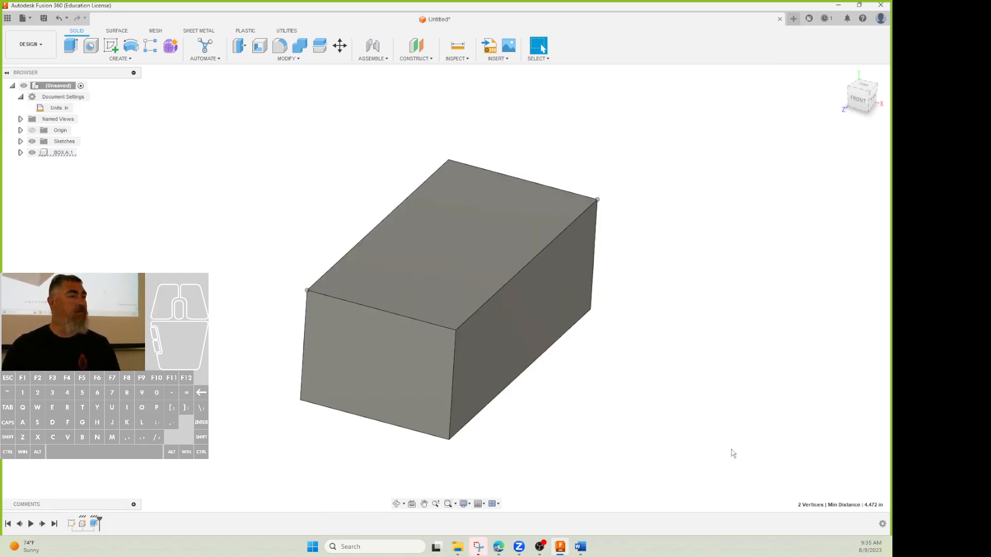
{"action": "left_click", "coordinate": [591, 309]}
{"action": "left_click", "coordinate": [307, 290], "text": "ctrl"}
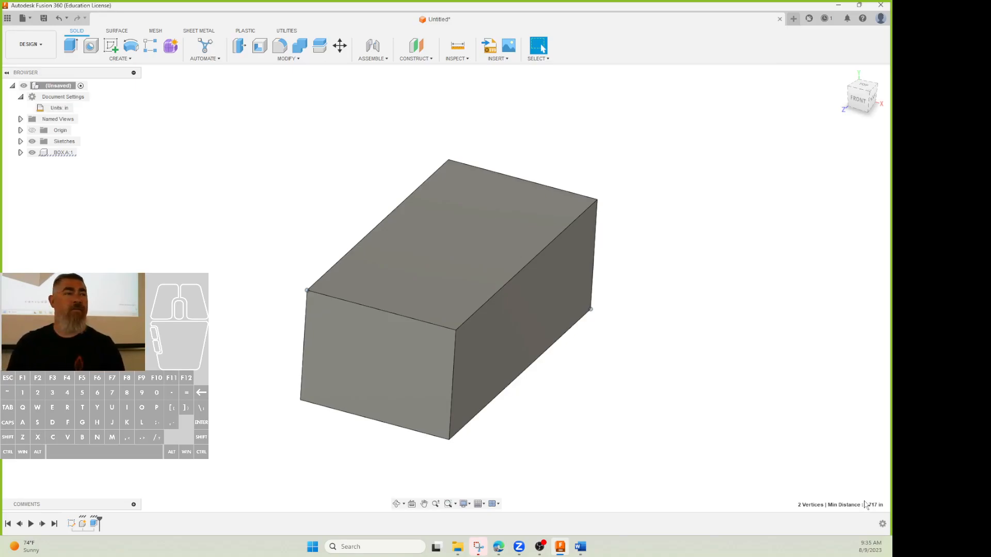
- Measure the box's side face area and the angles between the side face and the front and top faces
{"action": "left_click", "coordinate": [537, 348]}
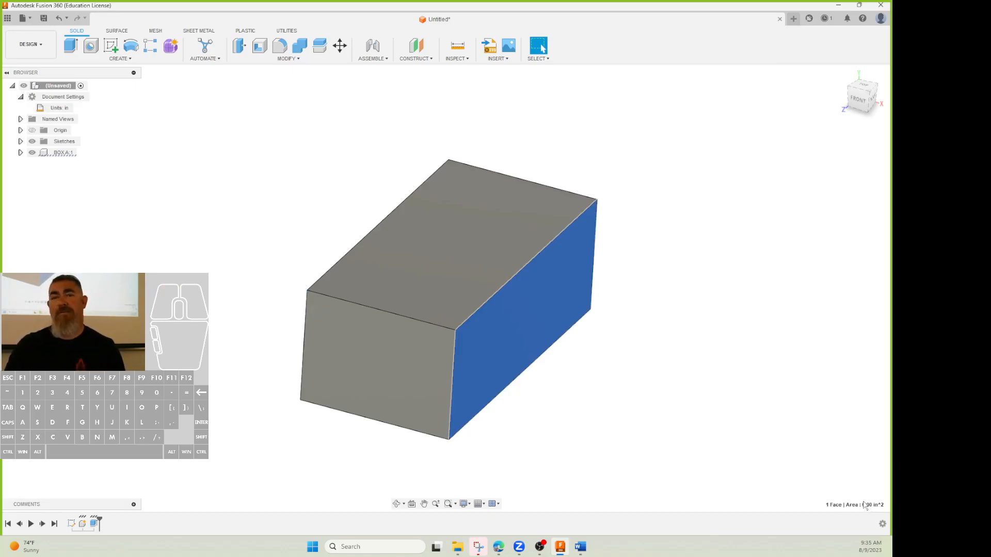
{"action": "left_click", "coordinate": [387, 361], "text": "ctrl"}
{"action": "left_click", "coordinate": [584, 456]}
{"action": "left_click", "coordinate": [463, 361]}
{"action": "left_click", "coordinate": [413, 356], "text": "ctrl"}
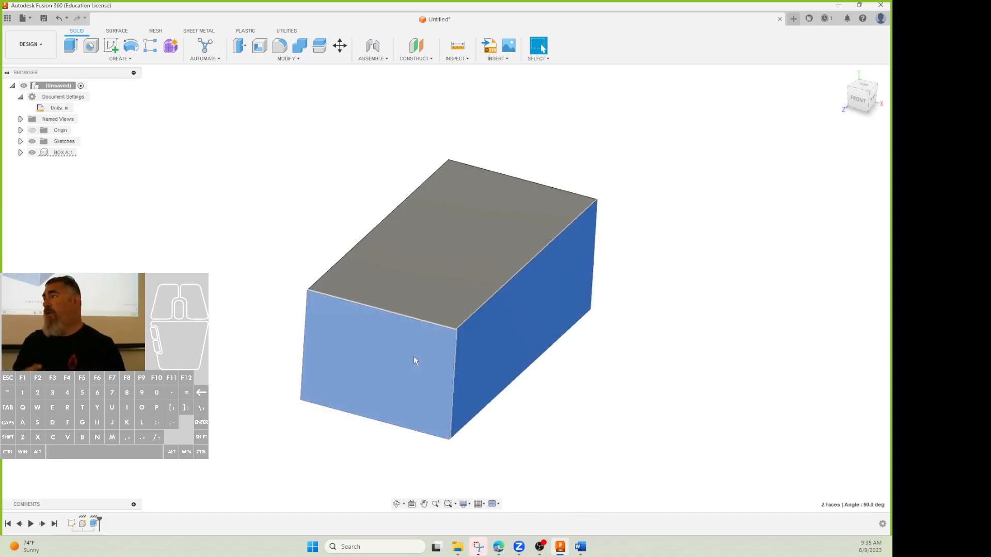
{"action": "left_click", "coordinate": [515, 347]}
{"action": "left_click", "coordinate": [481, 273], "text": "shift"}
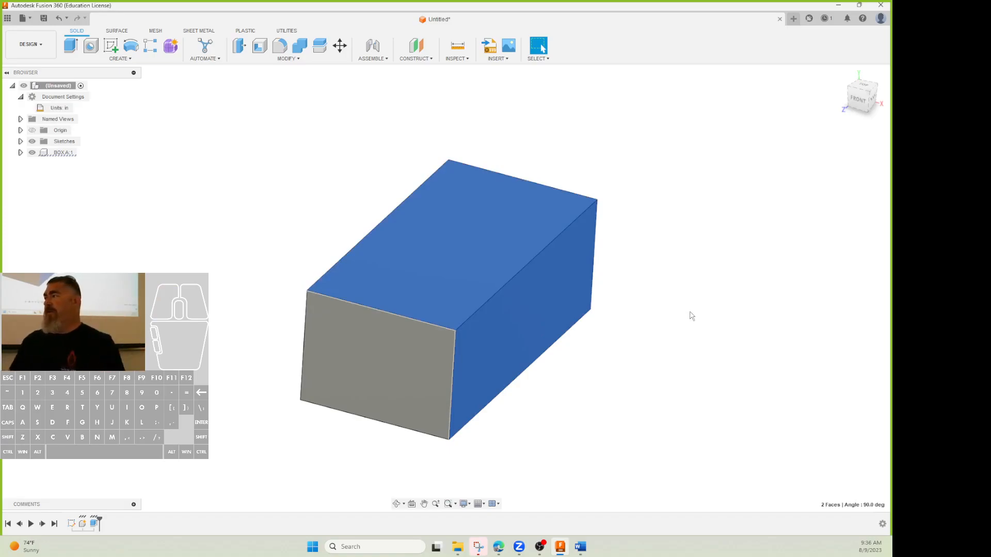
- Measure the angle between the top face's two adjacent edges and the area of the box's front face
{"action": "left_click", "coordinate": [774, 298]}
{"action": "double_click", "coordinate": [437, 284]}
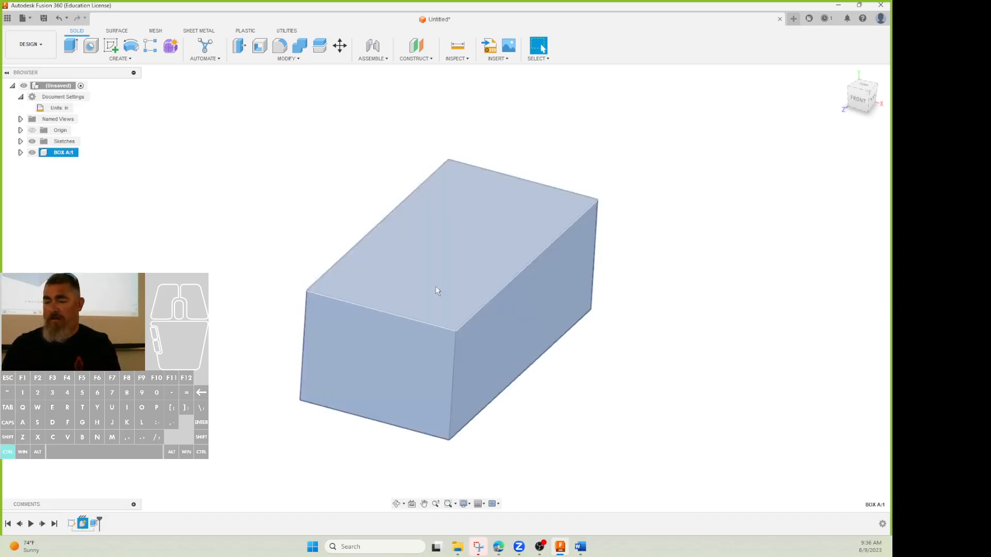
{"action": "left_click", "coordinate": [636, 349]}
{"action": "left_click", "coordinate": [526, 274], "text": "ctrl"}
{"action": "left_click", "coordinate": [433, 324], "text": "ctrl"}
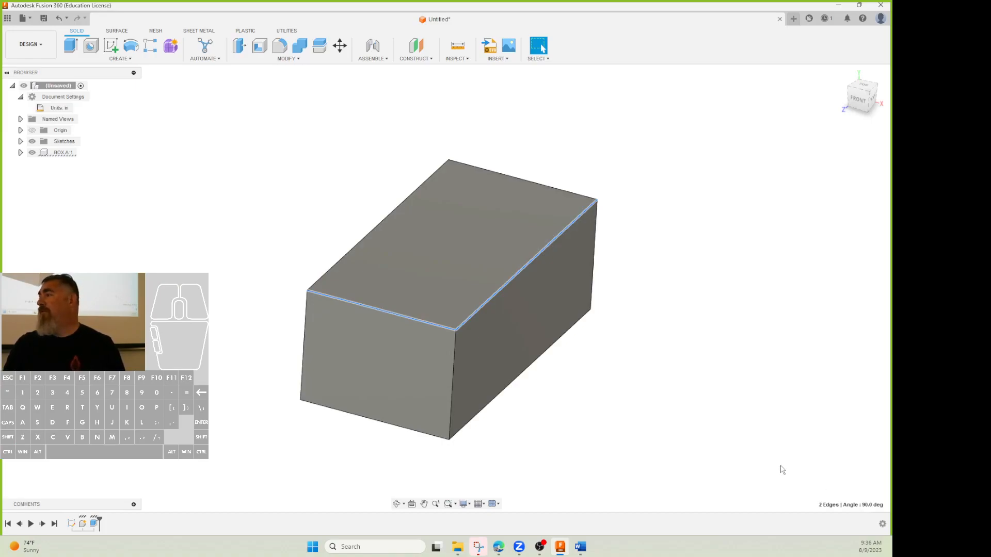
{"action": "left_click", "coordinate": [742, 468]}
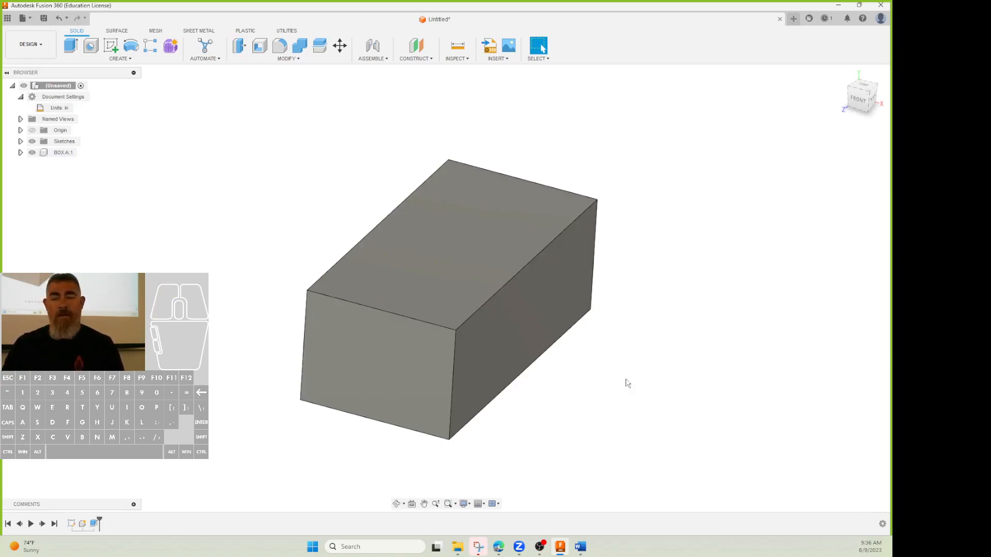
{"action": "left_click", "coordinate": [395, 362]}
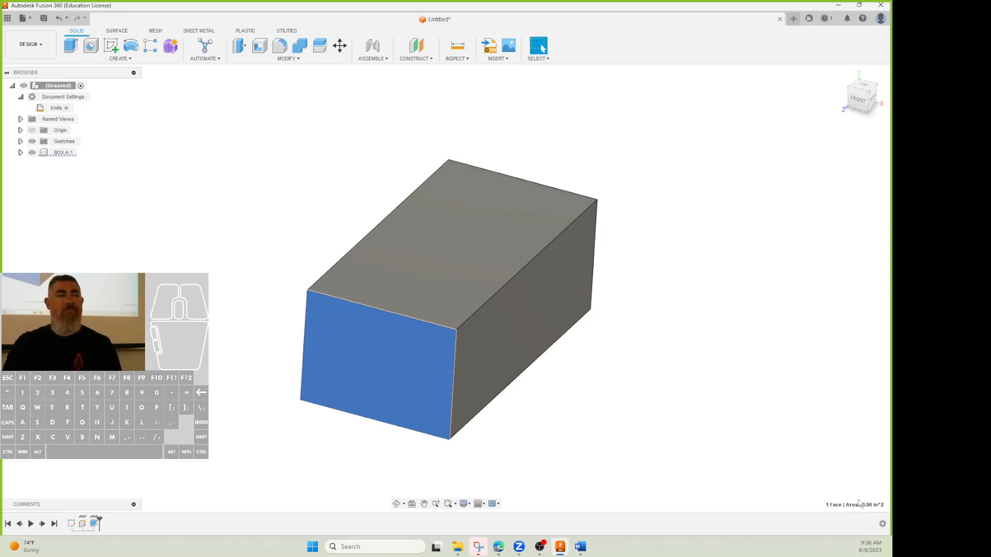
{"action": "left_click", "coordinate": [829, 416]}
- Start a sketch on the front origin plane and draw a 1 in diameter circle beside the box
{"action": "left_click", "coordinate": [112, 47]}
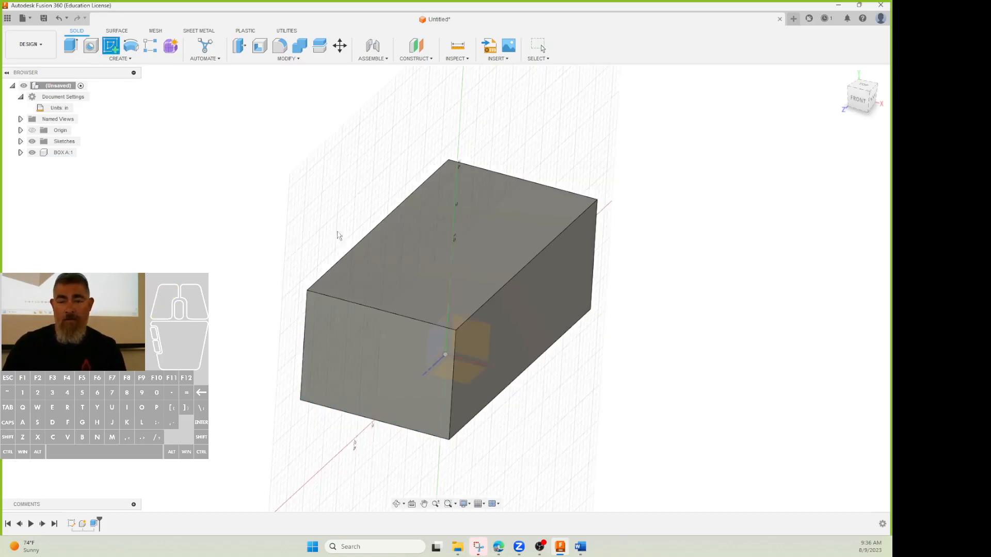
{"action": "left_click", "coordinate": [456, 230]}
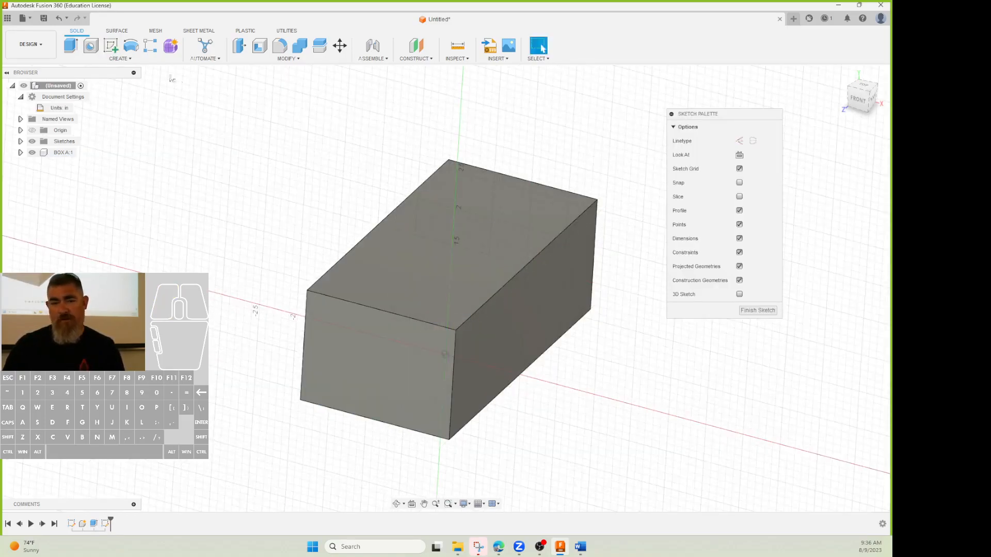
{"action": "key", "text": "c"}
{"action": "left_click", "coordinate": [726, 379]}
{"action": "key", "text": "d"}
{"action": "left_click", "coordinate": [757, 410]}
{"action": "left_click", "coordinate": [745, 439]}
{"action": "type", "text": "1"}
{"action": "key", "text": "Return"}
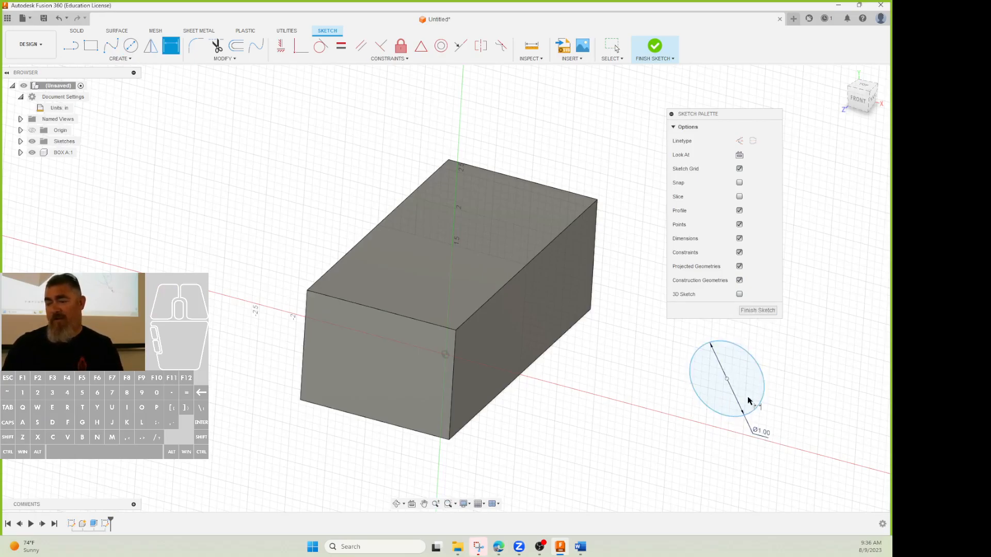
- Dimension the circle's centre 1 in from the box's top and 2 in from its side, and finish the sketch
{"action": "left_click", "coordinate": [727, 380]}
{"action": "left_click", "coordinate": [444, 327]}
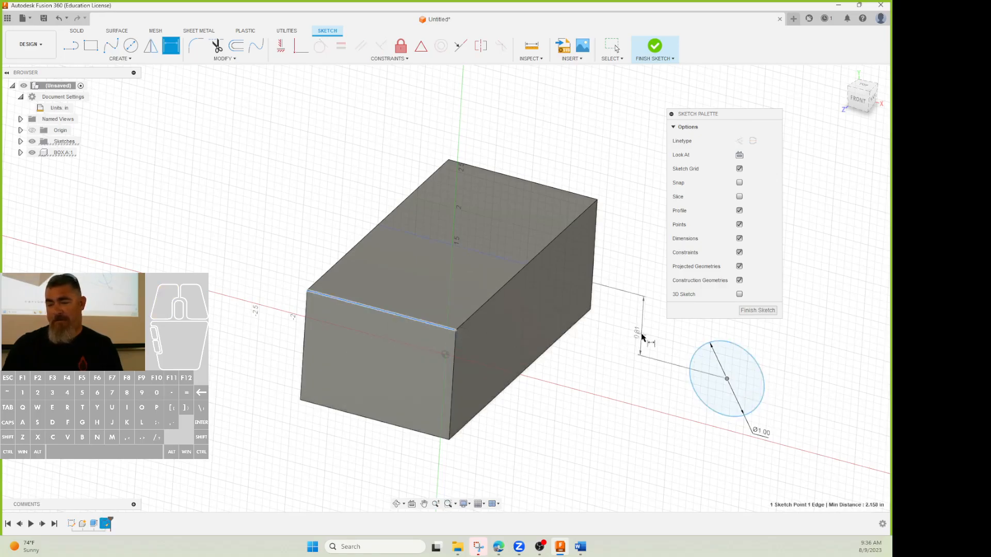
{"action": "left_click", "coordinate": [607, 169]}
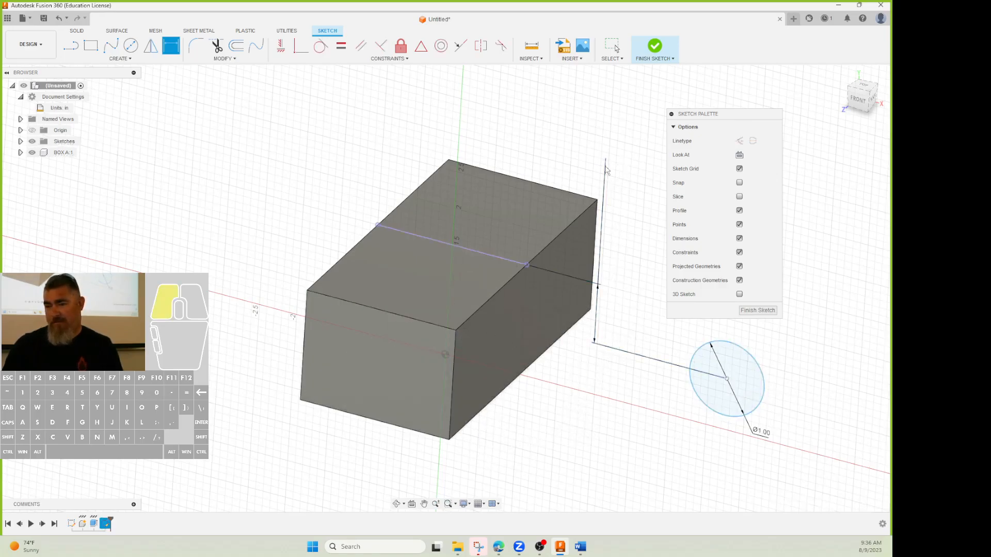
{"action": "type", "text": "1"}
{"action": "key", "text": "Return"}
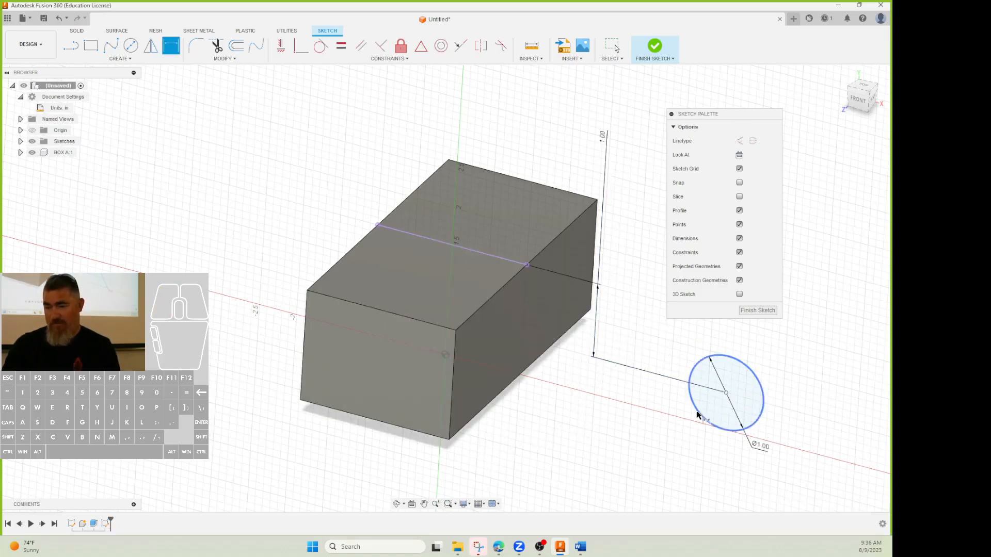
{"action": "left_click", "coordinate": [726, 393]}
{"action": "left_click", "coordinate": [463, 360]}
{"action": "left_click", "coordinate": [595, 479]}
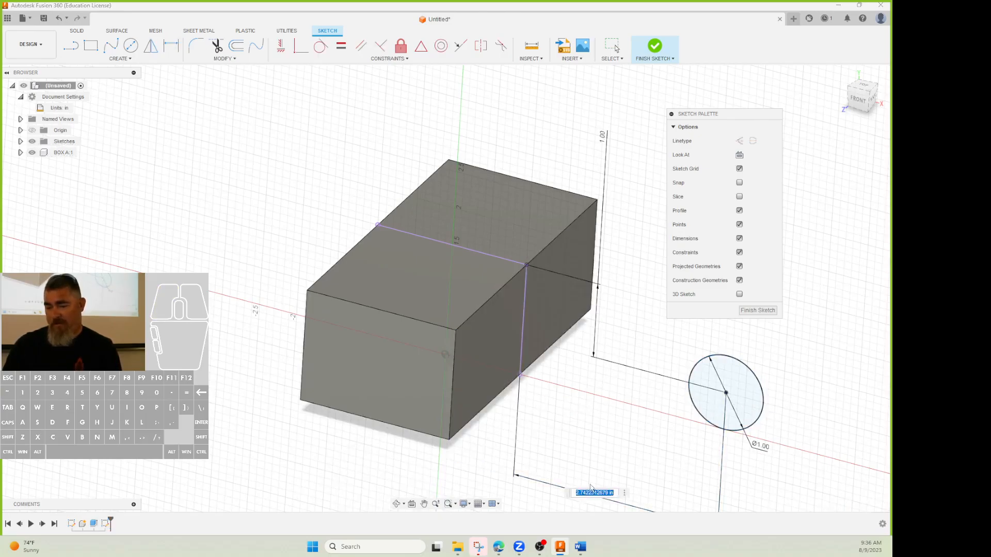
{"action": "type", "text": "2"}
{"action": "key", "text": "Return"}
{"action": "left_click", "coordinate": [654, 49]}
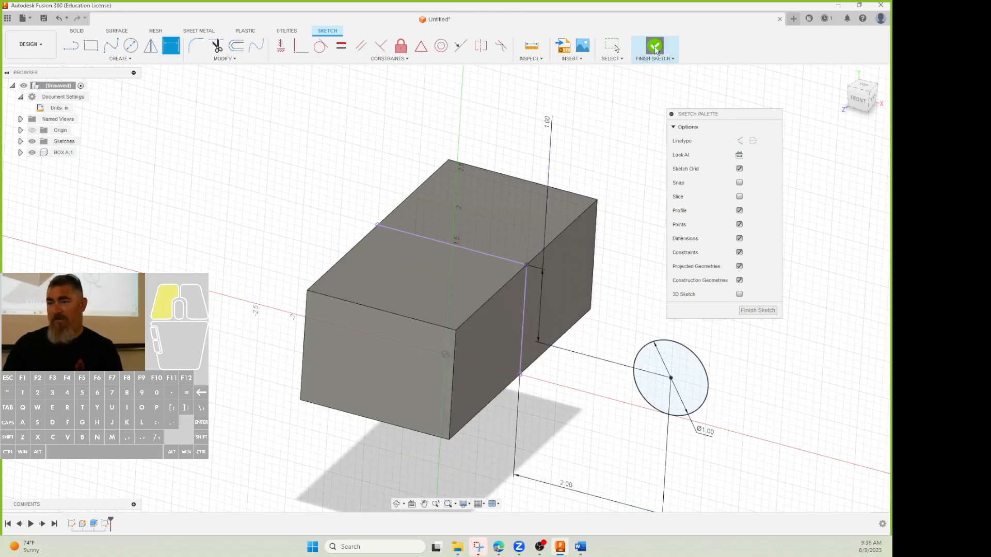
- Extrude the circle toward the front into a short cylinder as a new component
{"action": "left_click", "coordinate": [69, 46]}
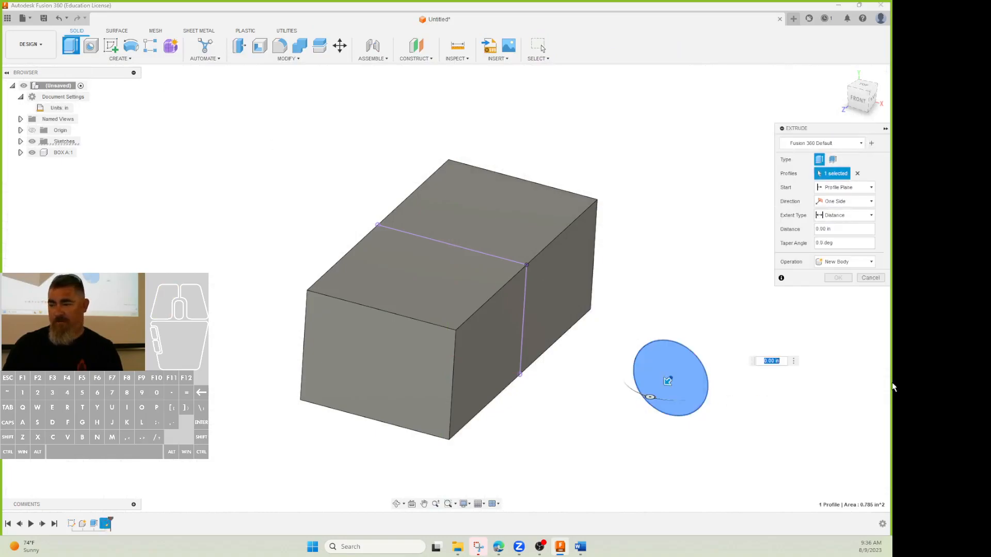
{"action": "left_click", "coordinate": [852, 262]}
{"action": "left_click", "coordinate": [844, 311]}
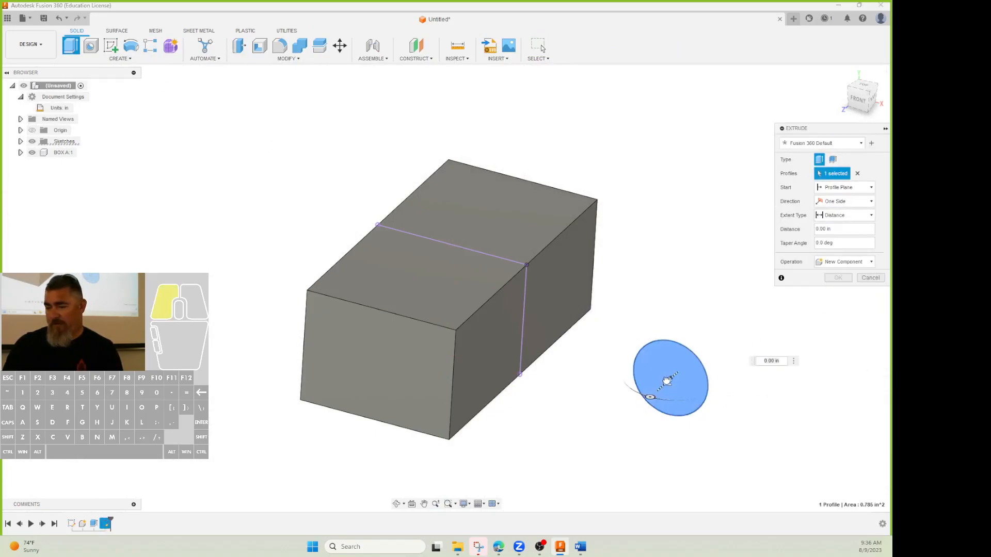
{"action": "left_click_drag", "start_coordinate": [667, 380], "coordinate": [610, 426]}
{"action": "left_click", "coordinate": [838, 278]}
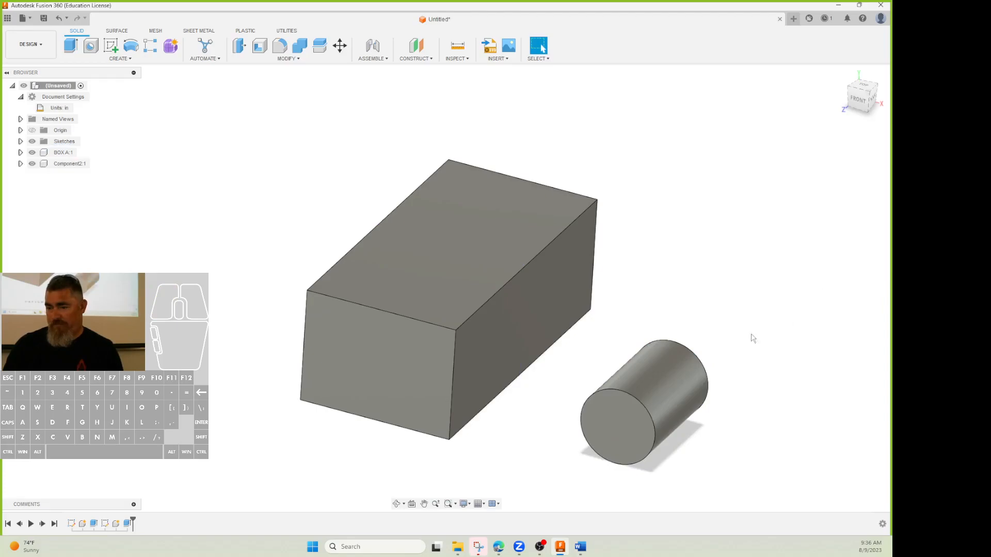
- Measure the cylinder's radius on its curved face, its end face's area and its circular edge's diameter
{"action": "middle_click_drag", "start_coordinate": [638, 316], "coordinate": [614, 245]}
{"action": "left_click", "coordinate": [650, 349]}
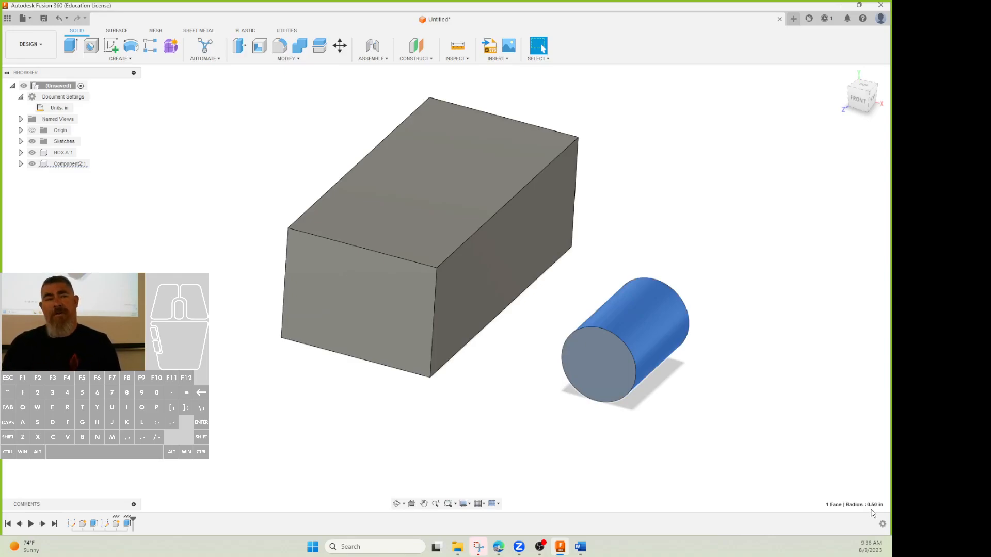
{"action": "left_click", "coordinate": [611, 360]}
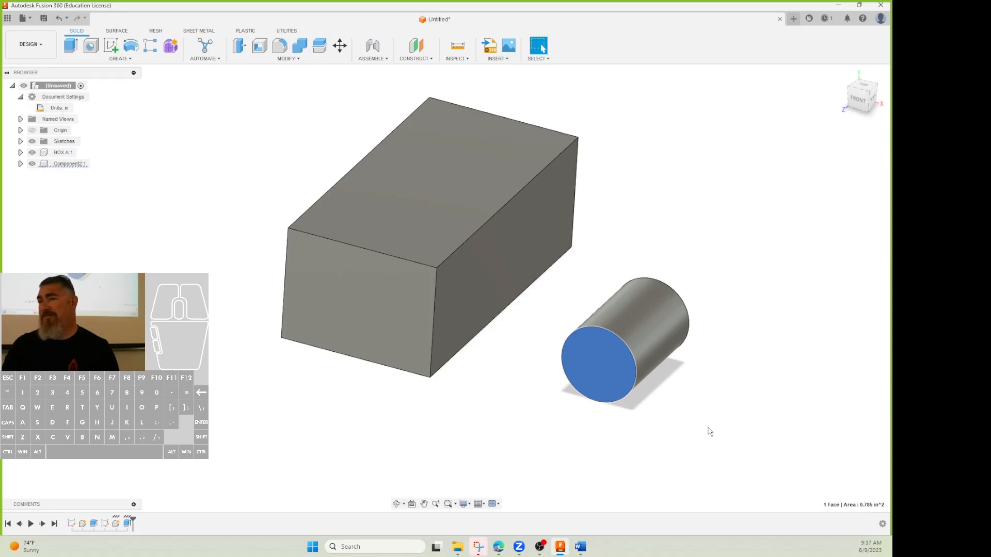
{"action": "middle_click_drag", "start_coordinate": [708, 432], "coordinate": [628, 410]}
{"action": "left_click", "coordinate": [556, 353]}
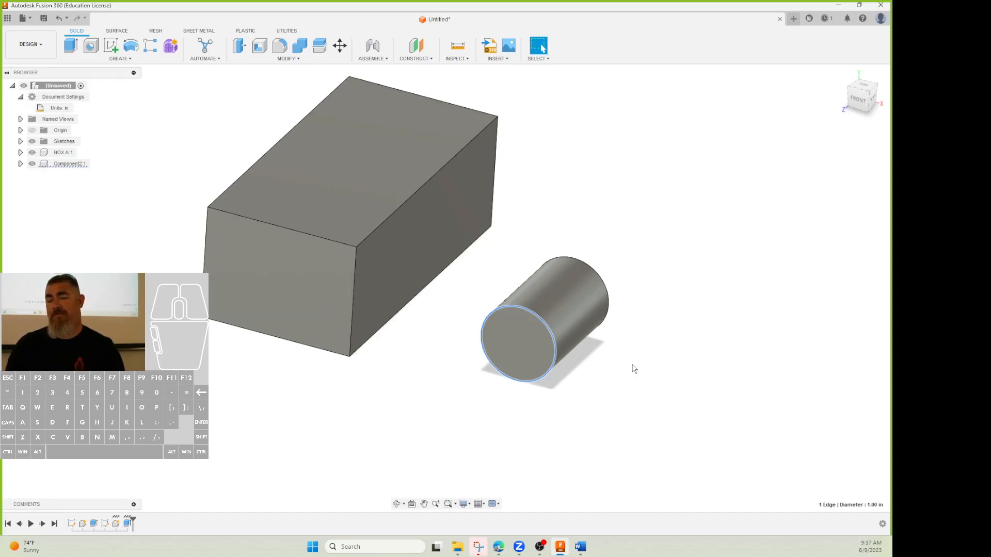
- Select the cylinder's circular edge with its curved face, then with its front end face, to check what multiple selection reports
{"action": "right_click", "coordinate": [563, 361]}
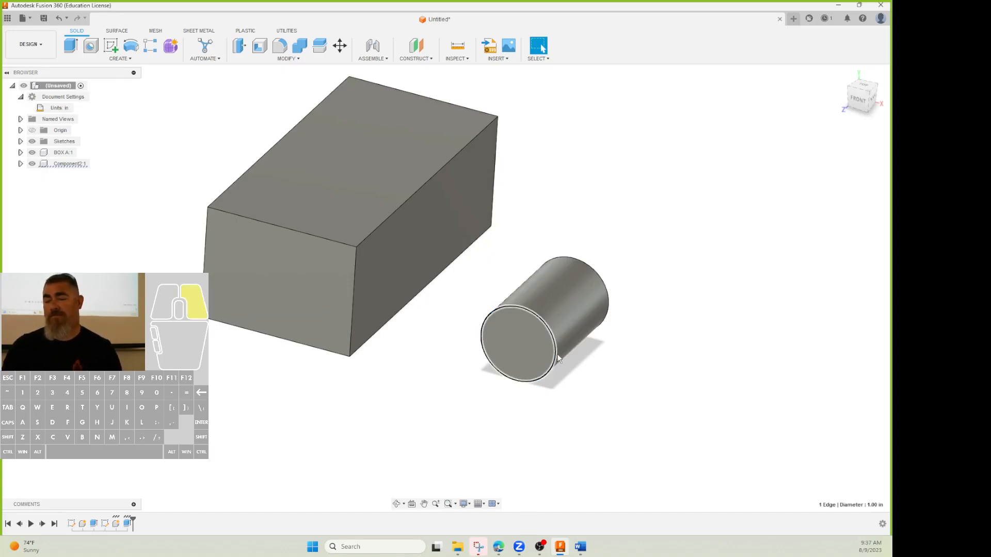
{"action": "left_click", "coordinate": [671, 420]}
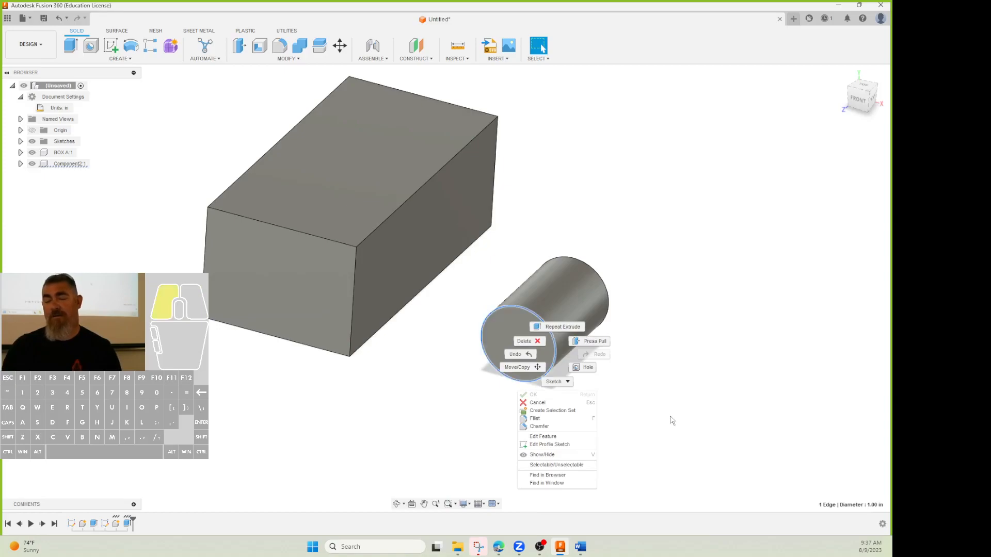
{"action": "right_click", "coordinate": [535, 316]}
{"action": "left_click", "coordinate": [664, 403]}
{"action": "left_click", "coordinate": [566, 330], "text": "ctrl"}
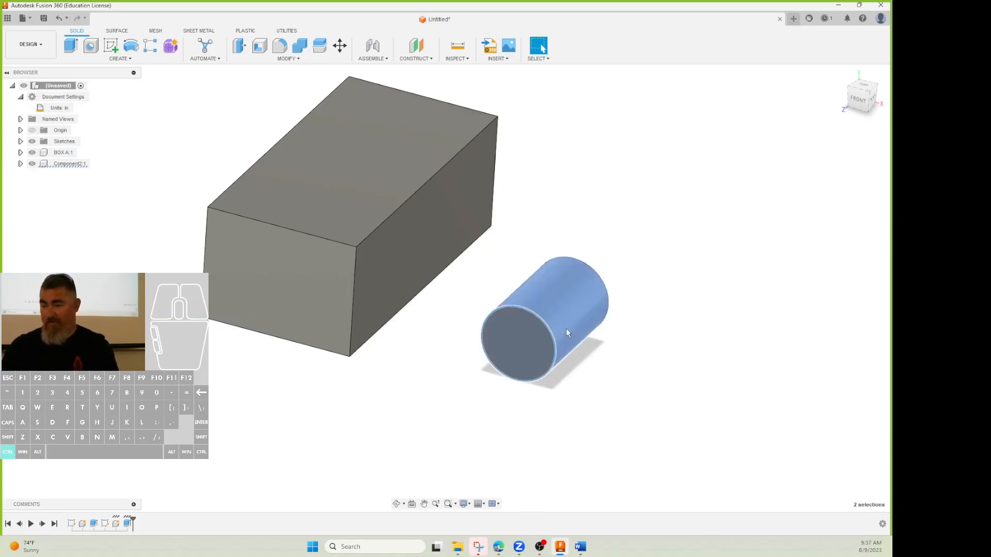
{"action": "left_click", "coordinate": [604, 425]}
{"action": "left_click", "coordinate": [516, 338], "text": "ctrl"}
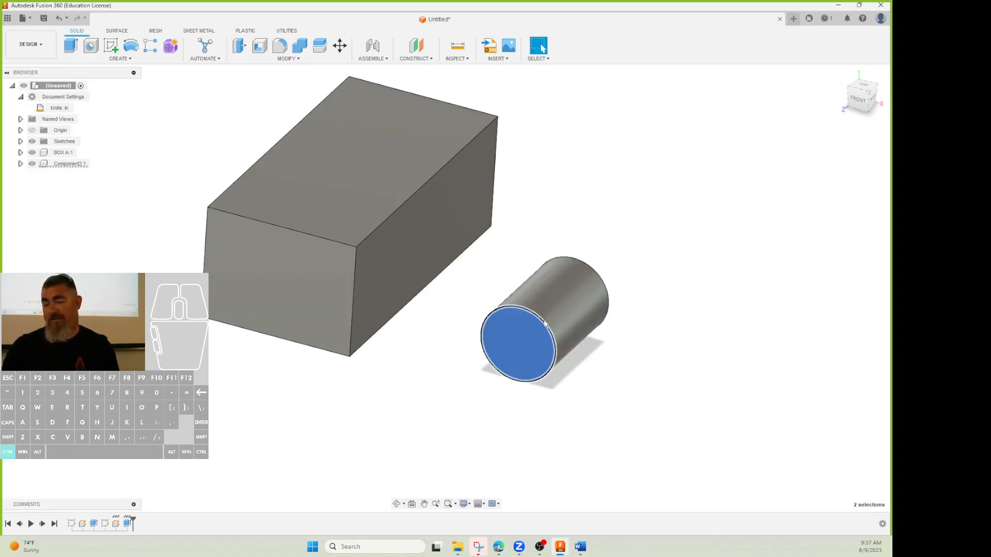
{"action": "left_click", "coordinate": [681, 375]}
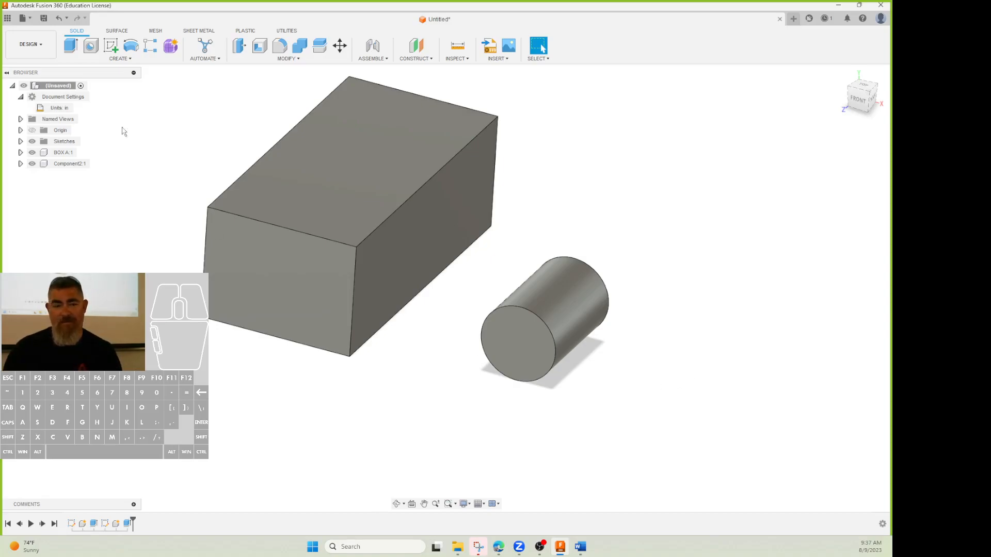
- Review the cylinder component's properties, including its material and physical data, and close them
{"action": "right_click", "coordinate": [71, 164]}
{"action": "left_click", "coordinate": [94, 281]}
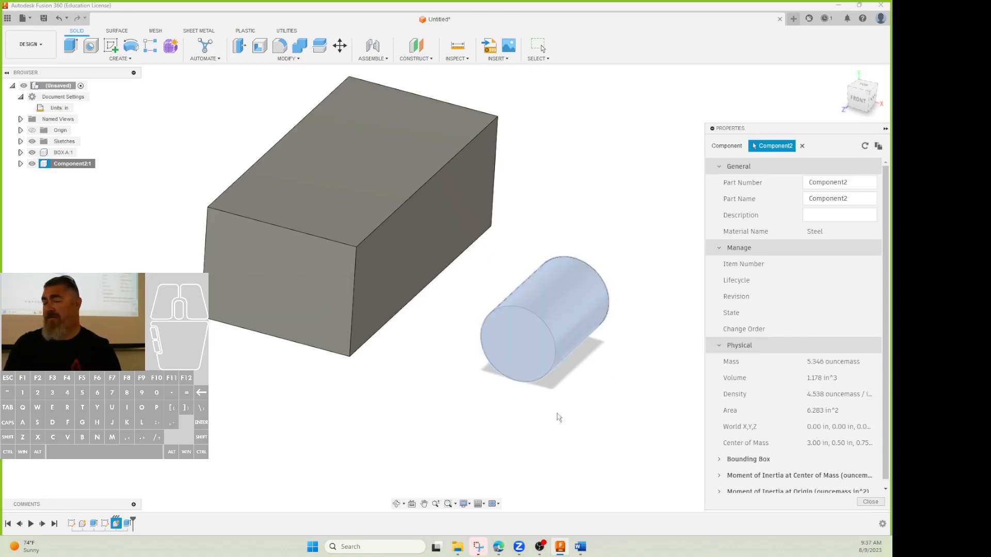
{"action": "left_click", "coordinate": [871, 502]}
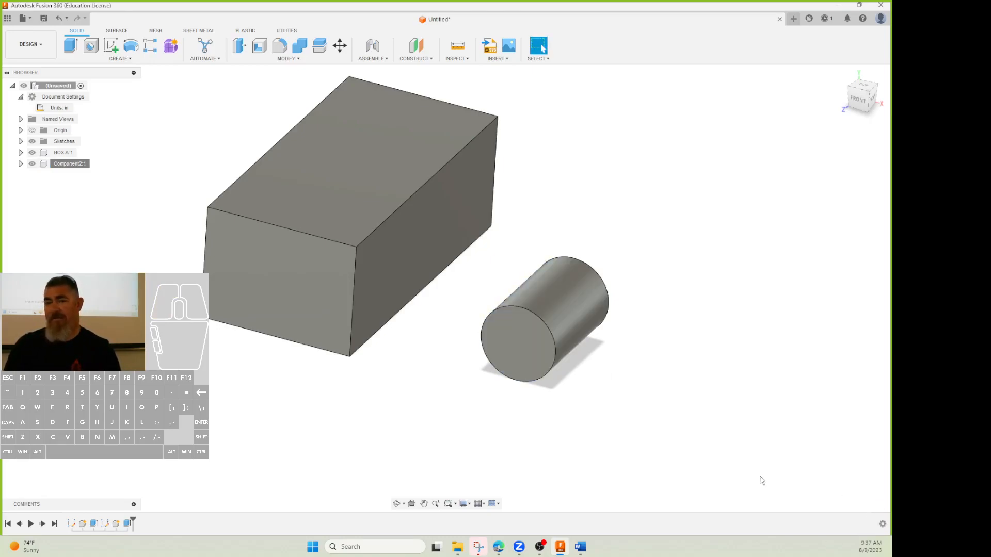
- Use the Measure tool to inspect the cylinder's curved face and its front end face separately
{"action": "left_click", "coordinate": [463, 58]}
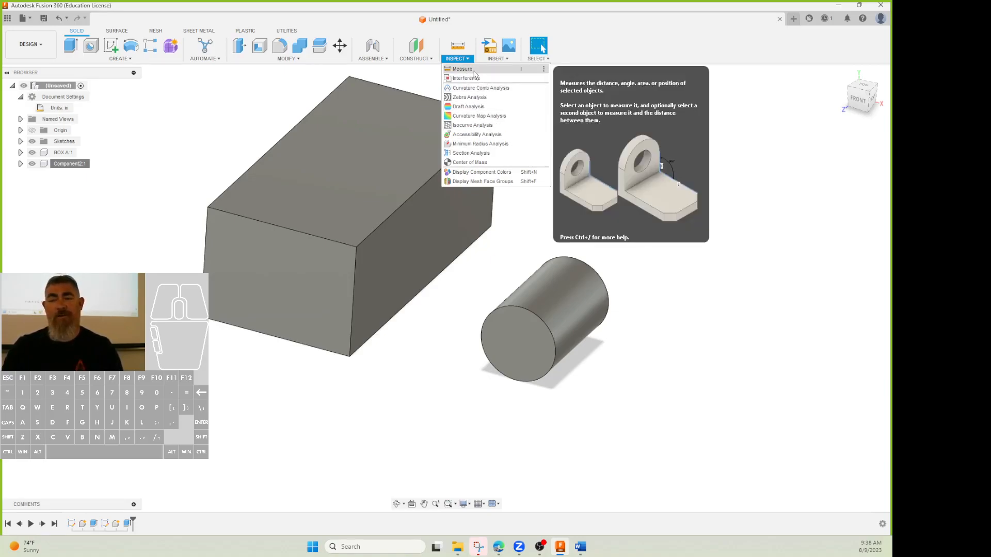
{"action": "left_click", "coordinate": [457, 47]}
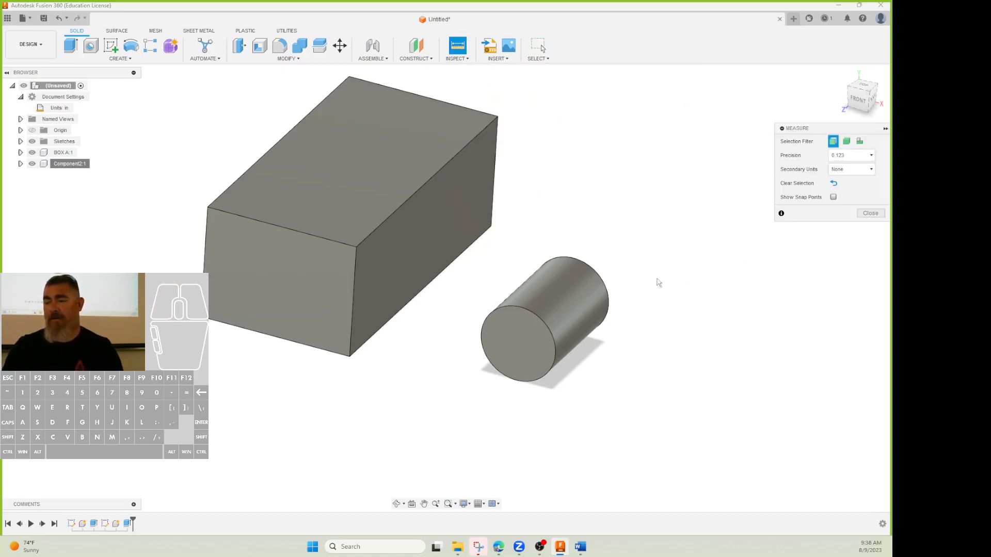
{"action": "left_click", "coordinate": [577, 293]}
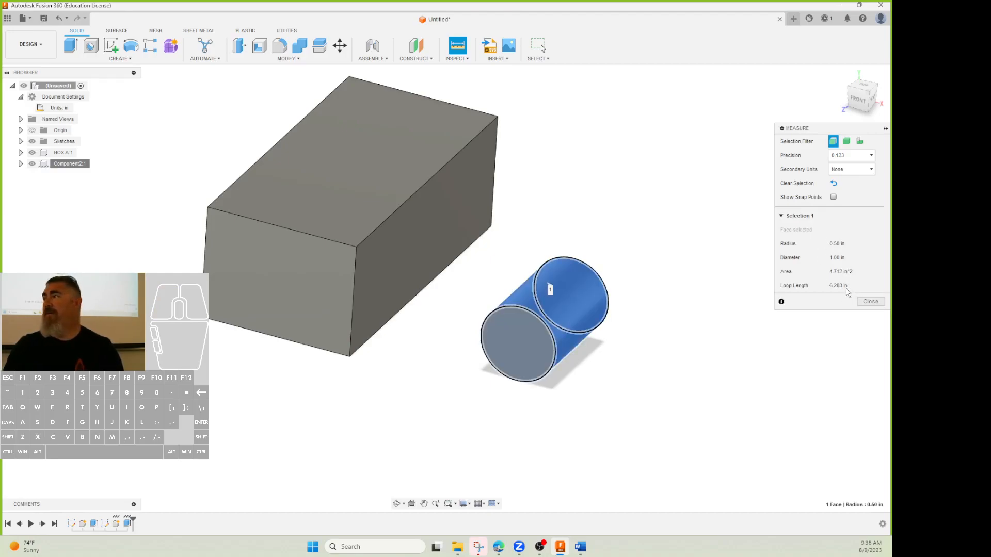
{"action": "left_click", "coordinate": [723, 392]}
{"action": "left_click", "coordinate": [537, 350]}
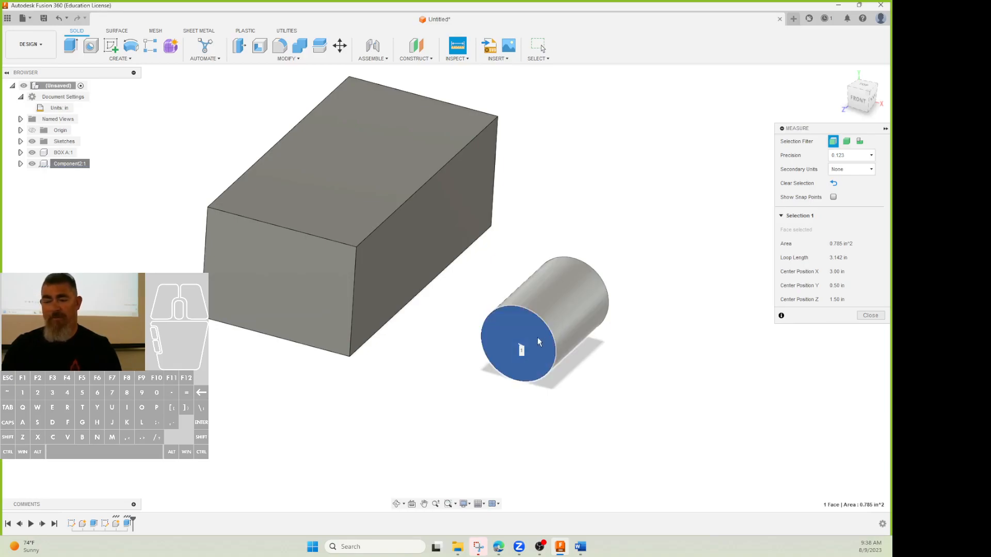
{"action": "left_click", "coordinate": [585, 298]}
{"action": "left_click", "coordinate": [579, 314]}
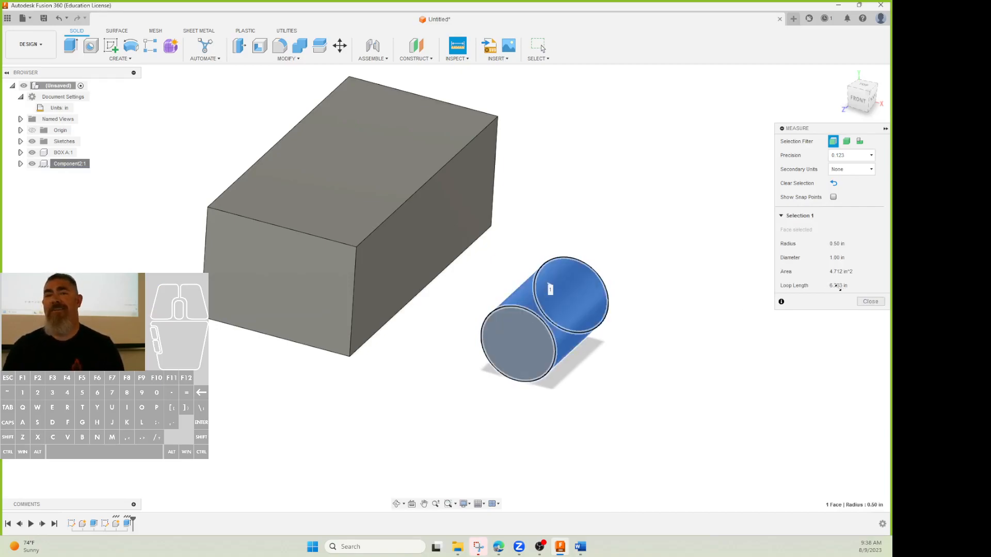
- Measure between the cylinder's curved face and front end face, and measure its rear circular edge on its own
{"action": "left_click", "coordinate": [525, 361]}
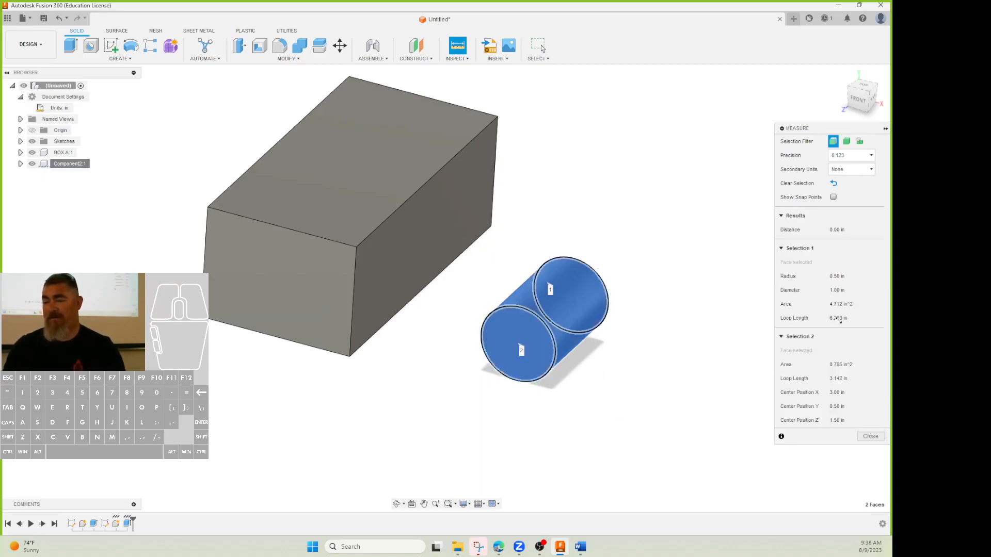
{"action": "left_click", "coordinate": [640, 376]}
{"action": "left_click", "coordinate": [606, 326]}
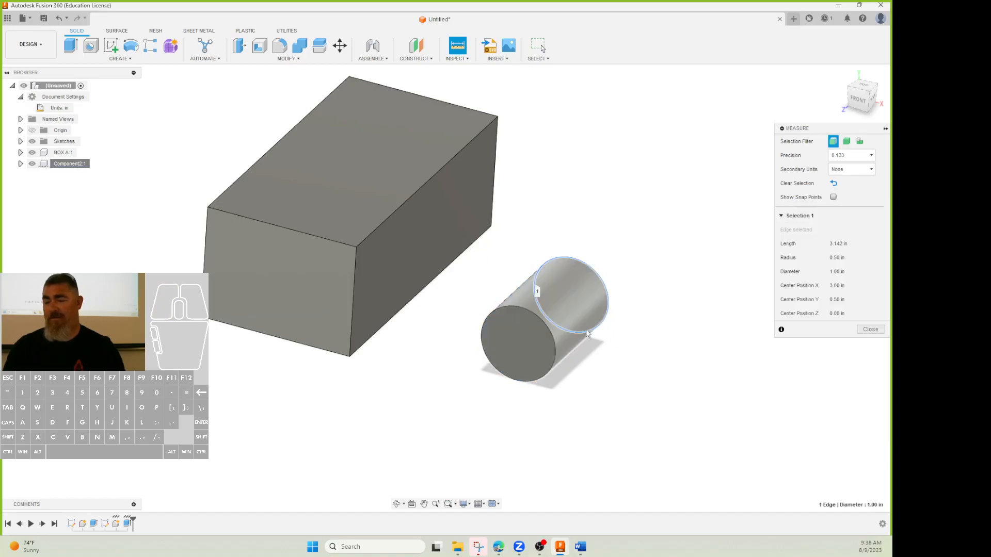
{"action": "left_click", "coordinate": [531, 352]}
{"action": "left_click", "coordinate": [679, 403]}
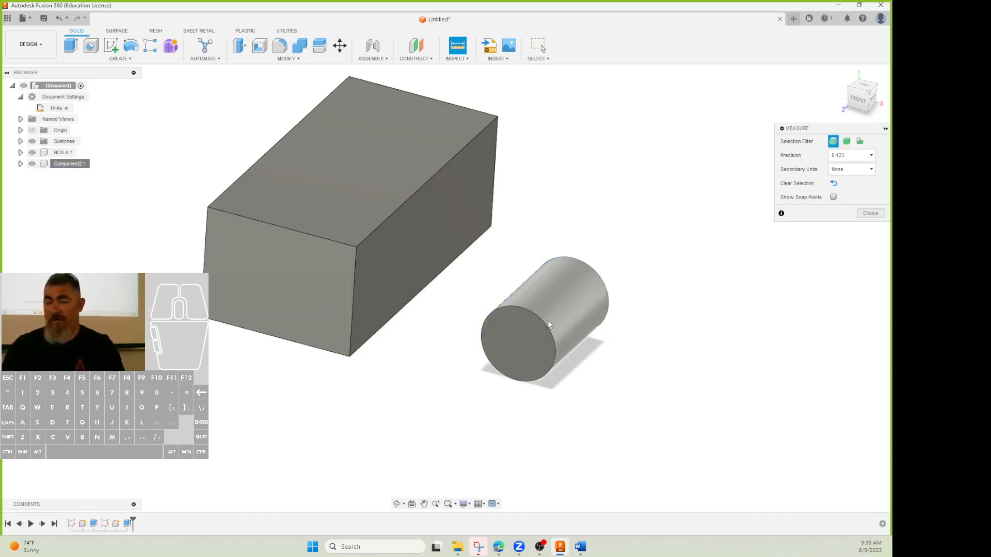
- Measure the distance and angle between the cylinder's front end face and the box's front face
{"action": "left_click", "coordinate": [540, 328]}
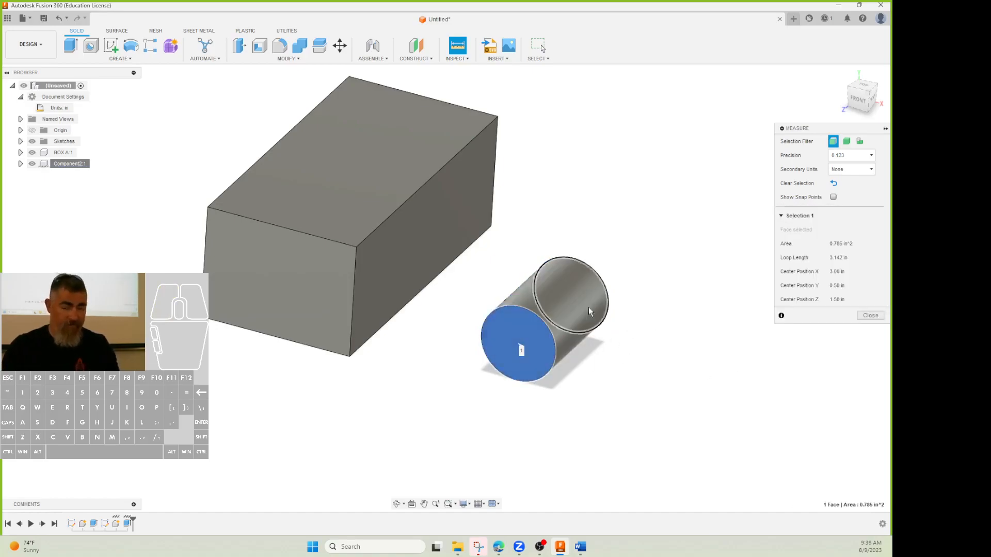
{"action": "left_click", "coordinate": [326, 262]}
{"action": "middle_click_drag", "start_coordinate": [418, 396], "coordinate": [423, 361], "text": "shift"}
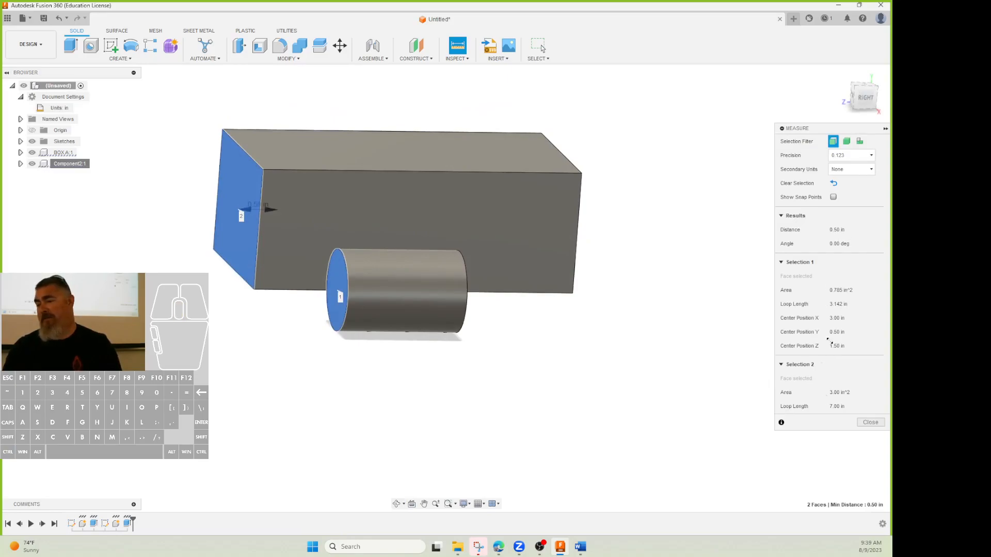
{"action": "left_click", "coordinate": [497, 325]}
- Measure the diagonal between opposite corners of the box's side face, showing and hiding its XYZ deltas
{"action": "left_click", "coordinate": [263, 171]}
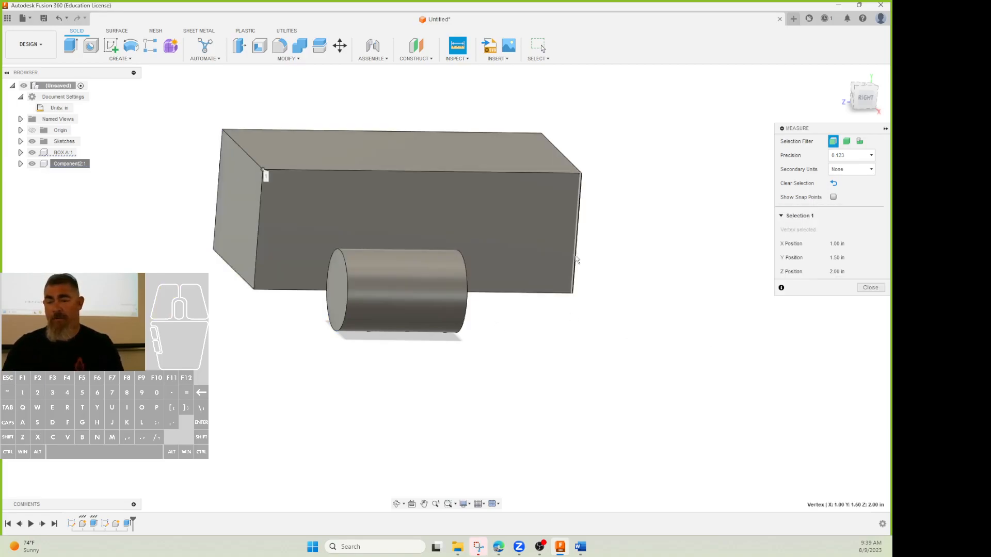
{"action": "left_click", "coordinate": [573, 294]}
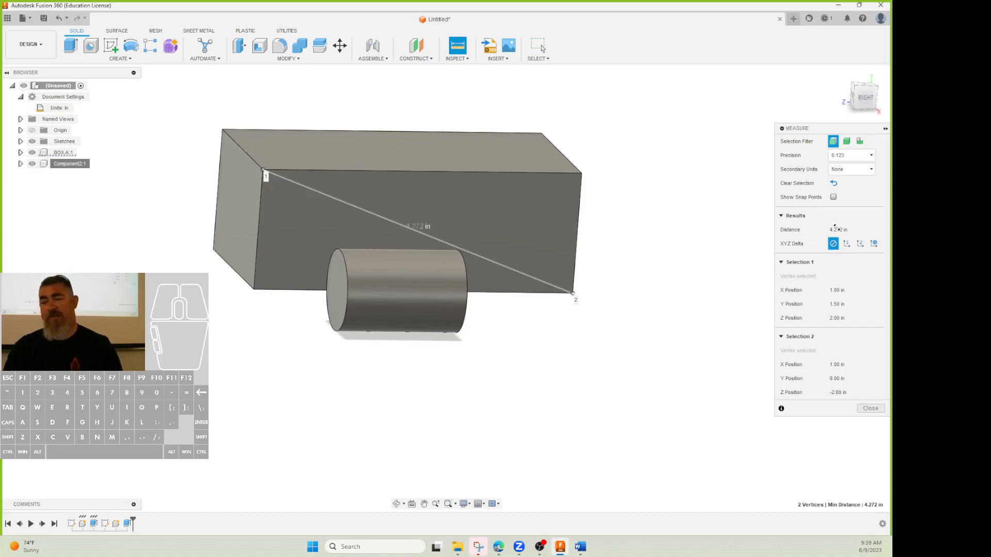
{"action": "left_click", "coordinate": [847, 244]}
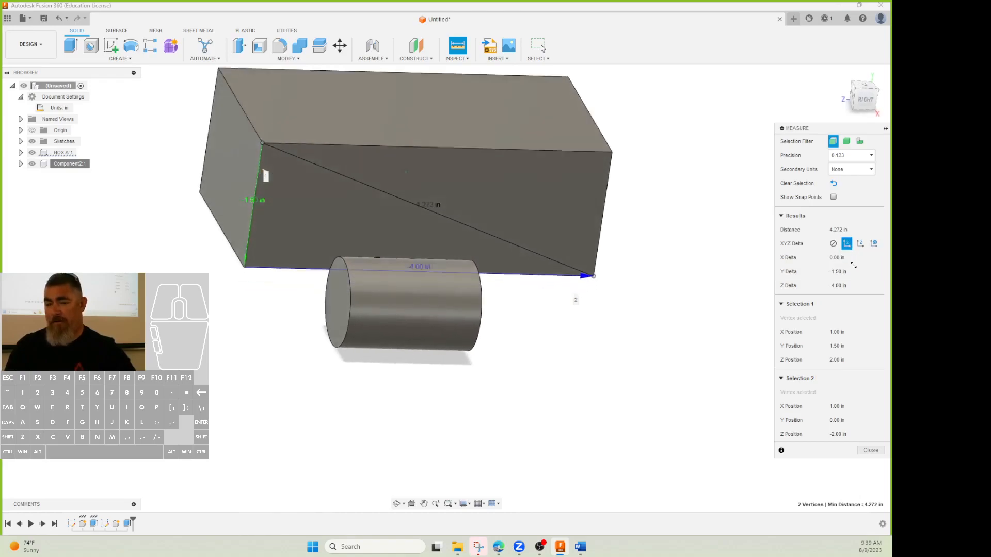
{"action": "left_click", "coordinate": [834, 243]}
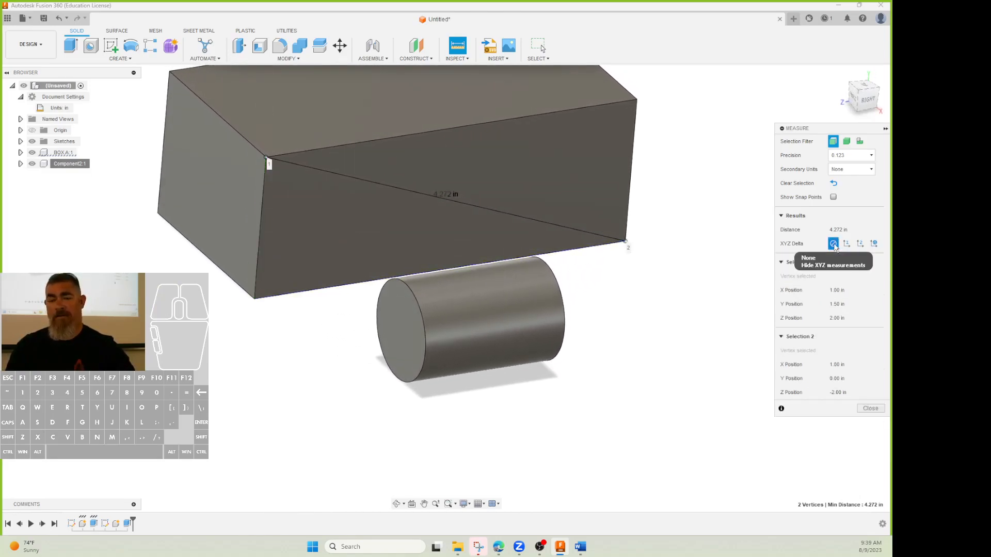
- Compare the diagonal's XYZ Delta display across the available coordinate system options, including the Component 2 Coordinate System
{"action": "left_click", "coordinate": [846, 244]}
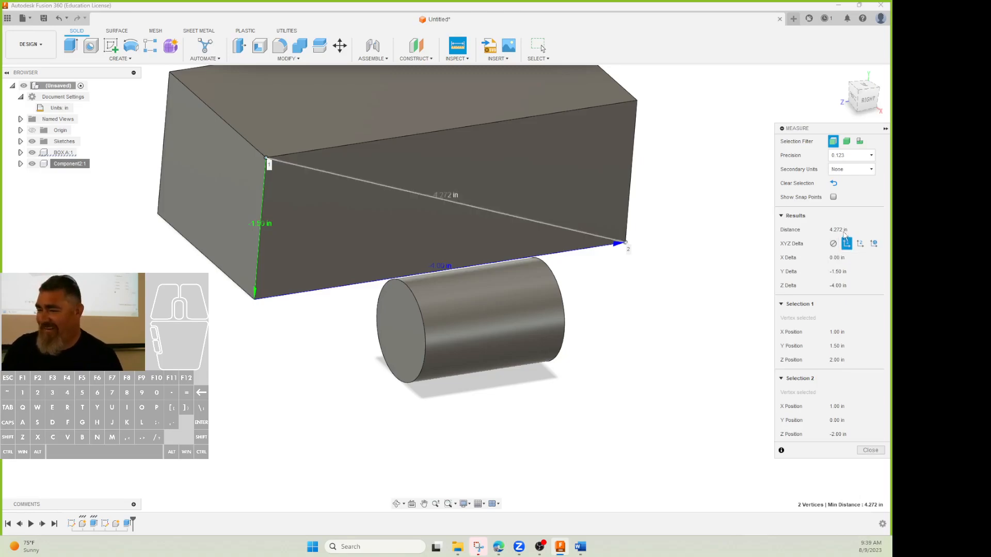
{"action": "left_click", "coordinate": [833, 244]}
{"action": "left_click", "coordinate": [847, 244]}
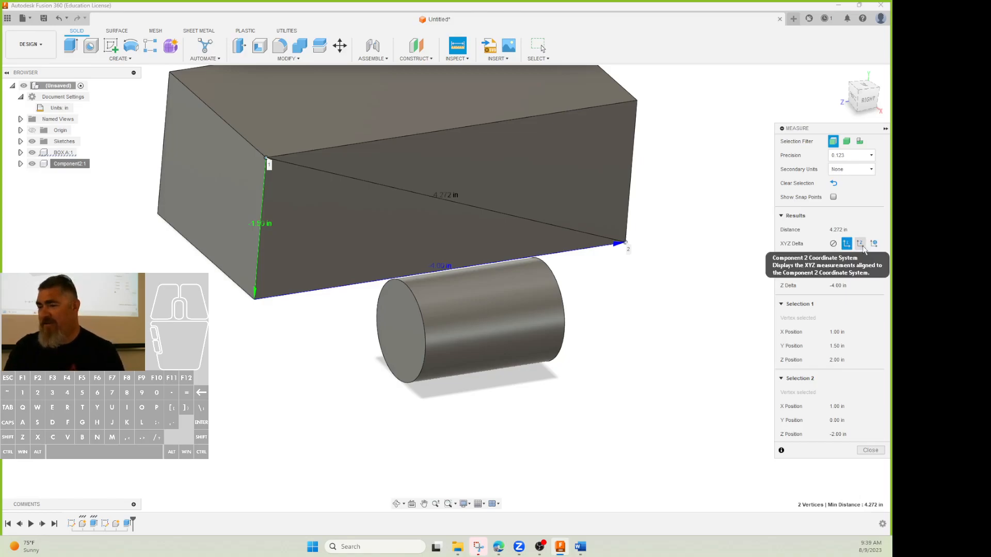
{"action": "left_click", "coordinate": [861, 245]}
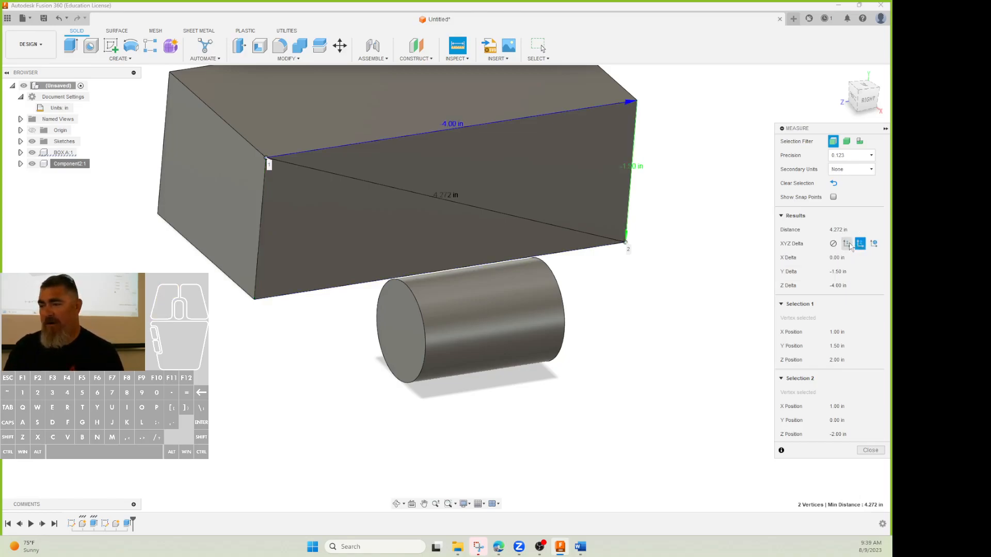
{"action": "left_click", "coordinate": [874, 244]}
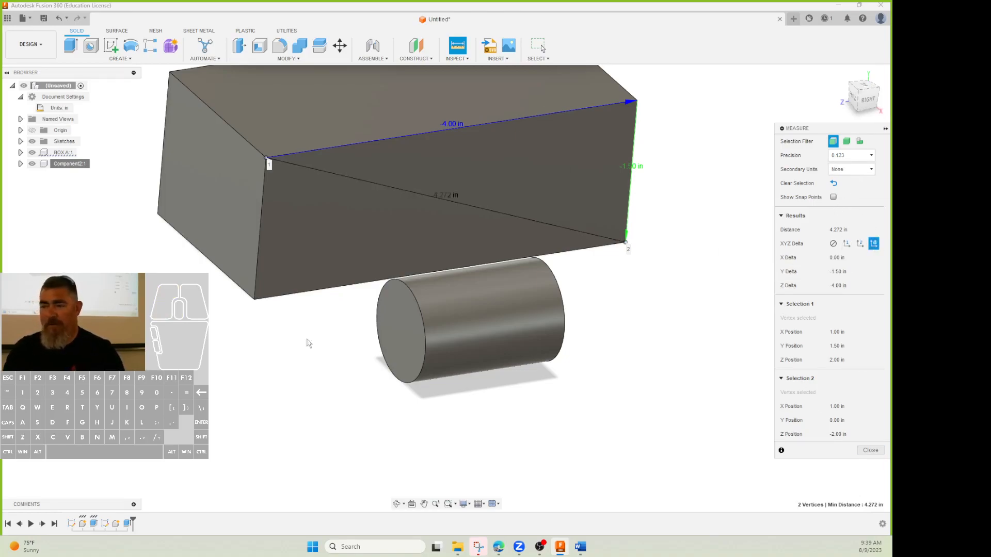
- Measure the box's side face and its top front edge with the secondary units set to mm
{"action": "key", "text": "Escape"}
{"action": "left_click", "coordinate": [448, 204]}
{"action": "left_click", "coordinate": [855, 170]}
{"action": "left_click", "coordinate": [851, 199]}
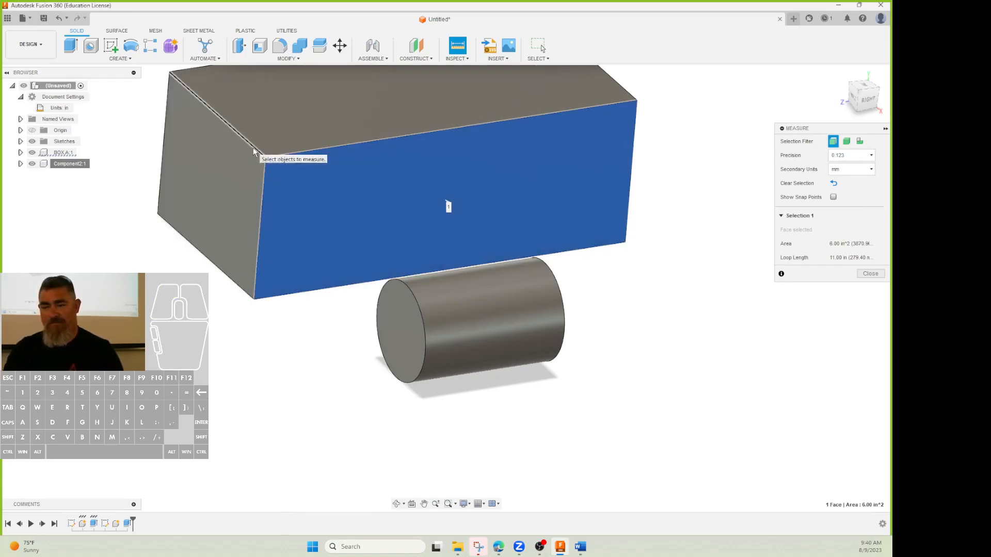
{"action": "left_click", "coordinate": [253, 148]}
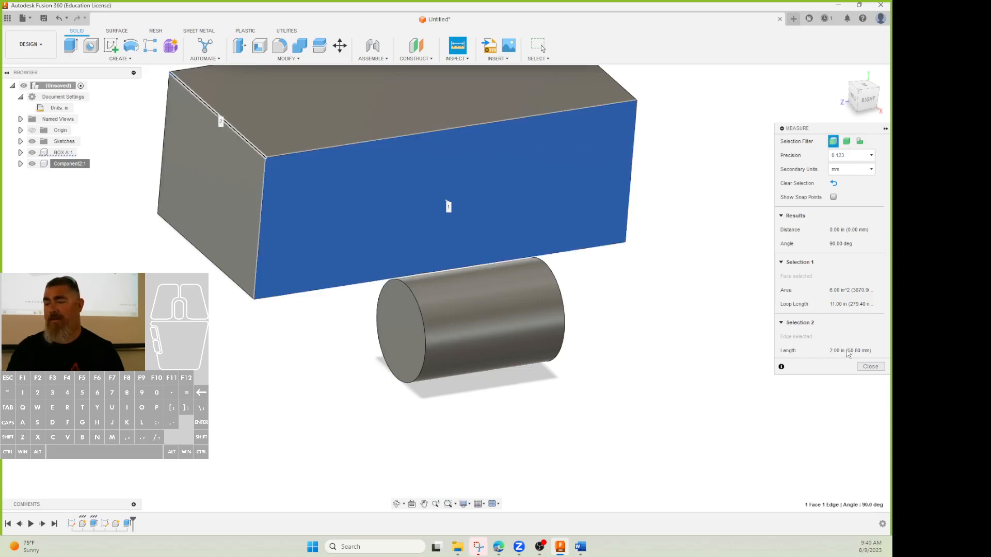
- Set the measurement selection filter to bodies, measure the distance between the cylinder and box bodies, and close the Measure tool
{"action": "left_click", "coordinate": [846, 141]}
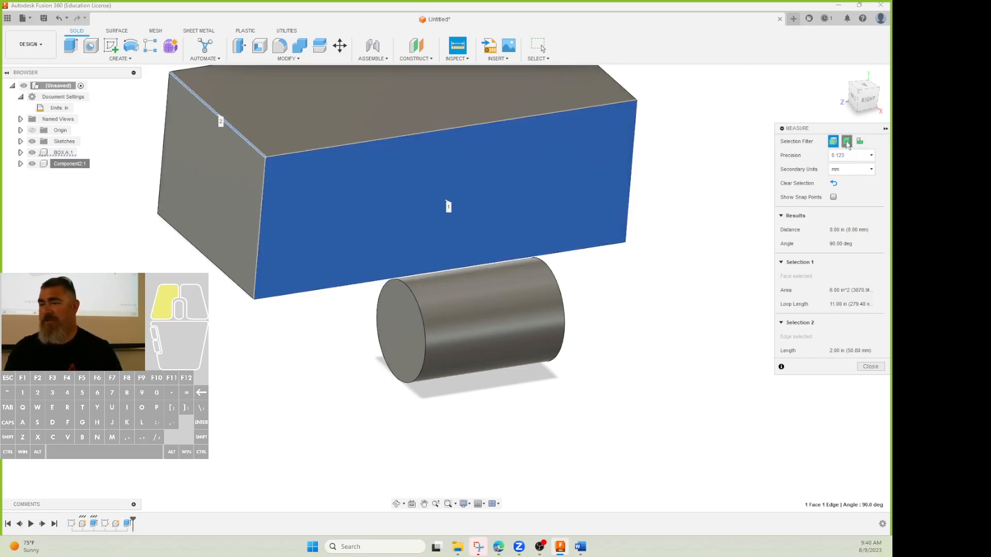
{"action": "left_click", "coordinate": [577, 114]}
{"action": "left_click", "coordinate": [515, 305]}
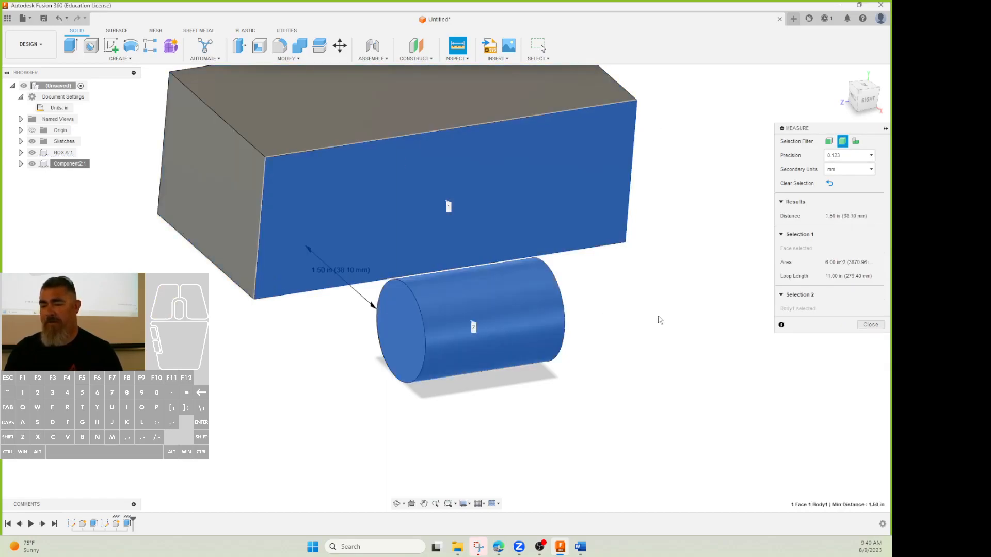
{"action": "left_click", "coordinate": [658, 317]}
{"action": "left_click", "coordinate": [514, 309]}
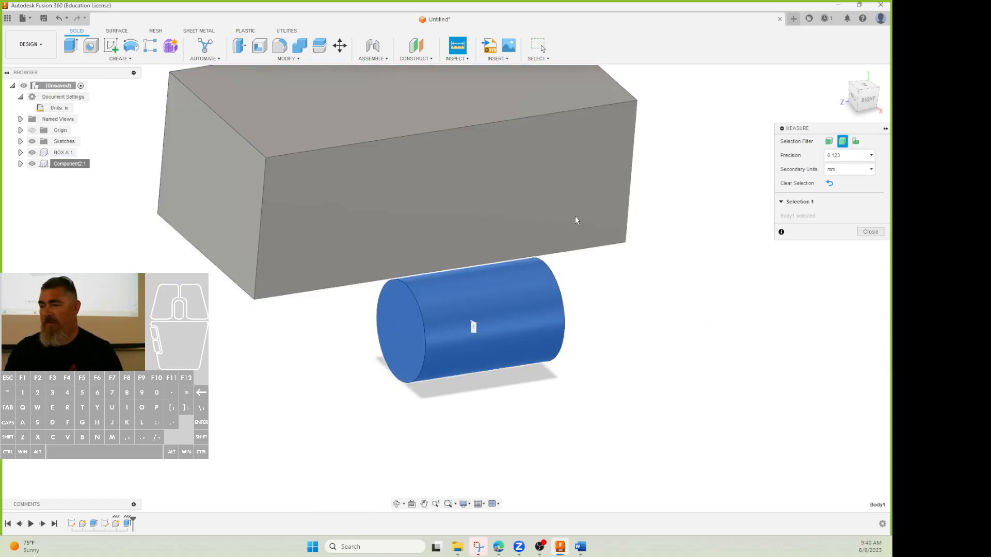
{"action": "left_click", "coordinate": [575, 216]}
{"action": "middle_click_drag", "start_coordinate": [592, 365], "coordinate": [645, 344], "text": "shift"}
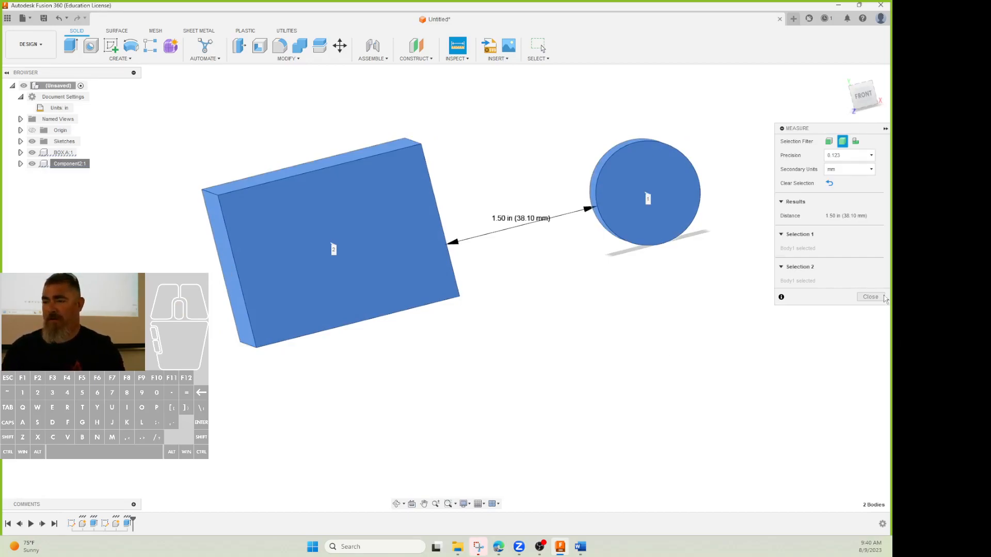
{"action": "key", "text": "Escape"}
- Hide and show the cylinder component, and do the same with the box component
{"action": "middle_click_drag", "start_coordinate": [608, 265], "coordinate": [575, 292], "text": "shift"}
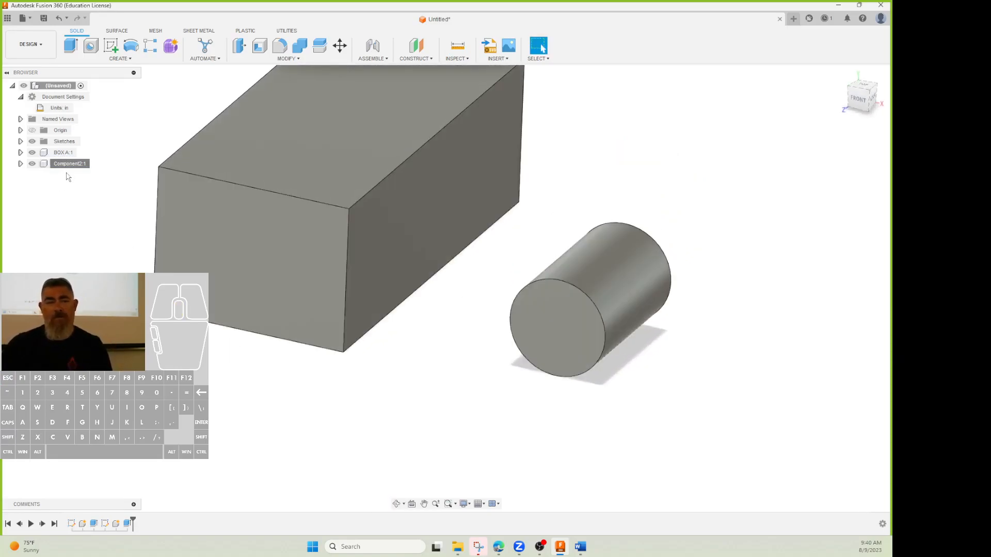
{"action": "left_click", "coordinate": [32, 164]}
{"action": "left_click", "coordinate": [32, 164]}
{"action": "left_click", "coordinate": [32, 152]}
{"action": "left_click", "coordinate": [33, 153]}
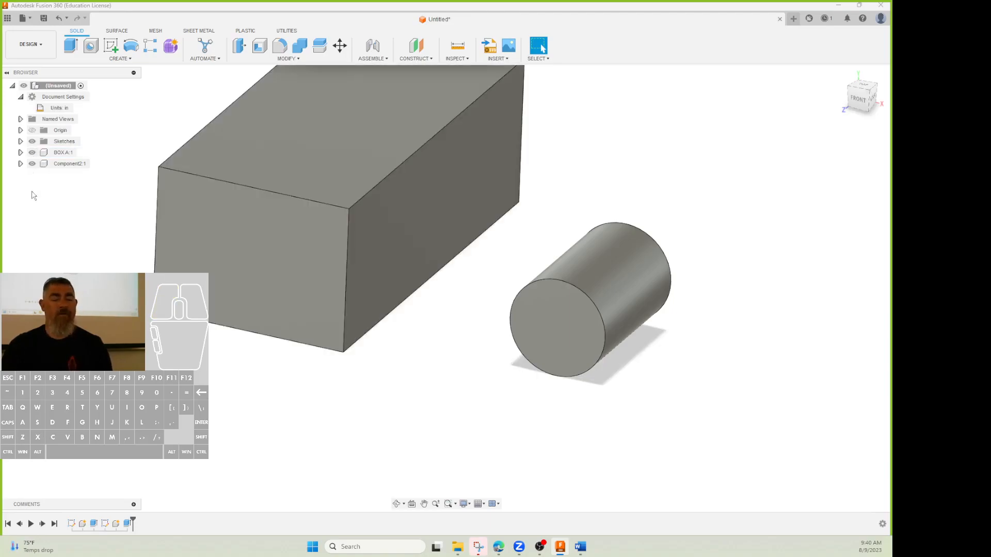
- Delete the cylinder component Component2 from the design, accepting removal of the features that reference it
{"action": "left_click", "coordinate": [65, 163]}
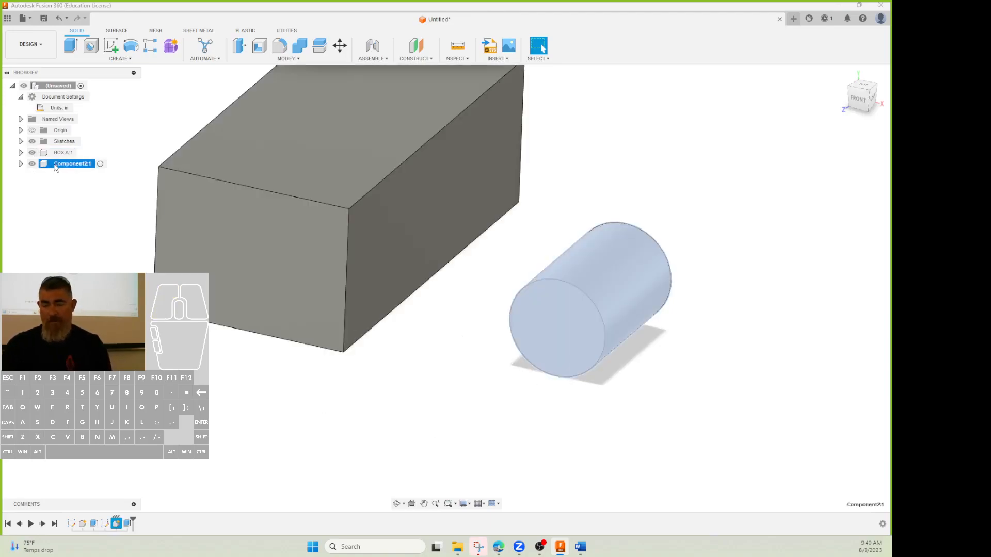
{"action": "key", "text": "Delete"}
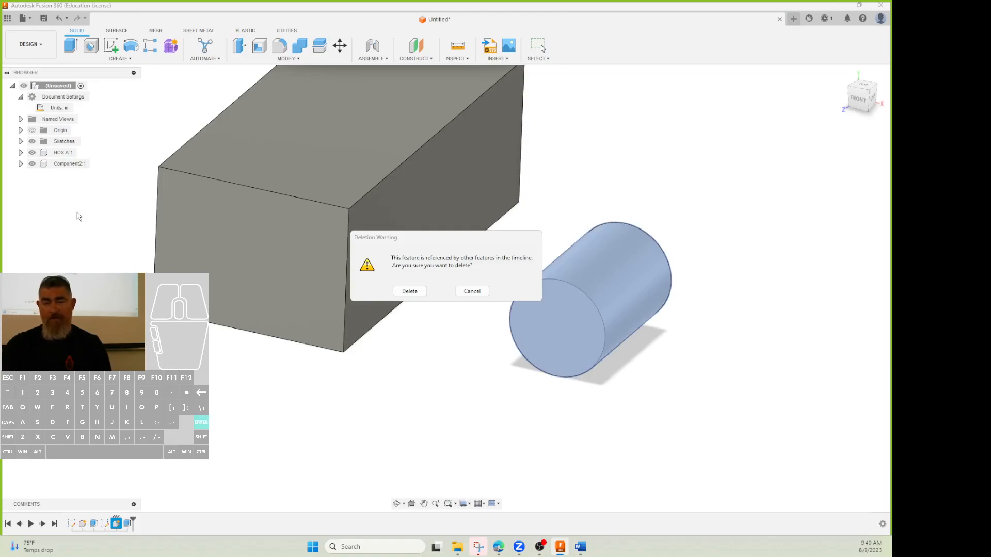
{"action": "left_click", "coordinate": [409, 292]}
{"action": "middle_click_drag", "start_coordinate": [388, 401], "coordinate": [464, 438]}
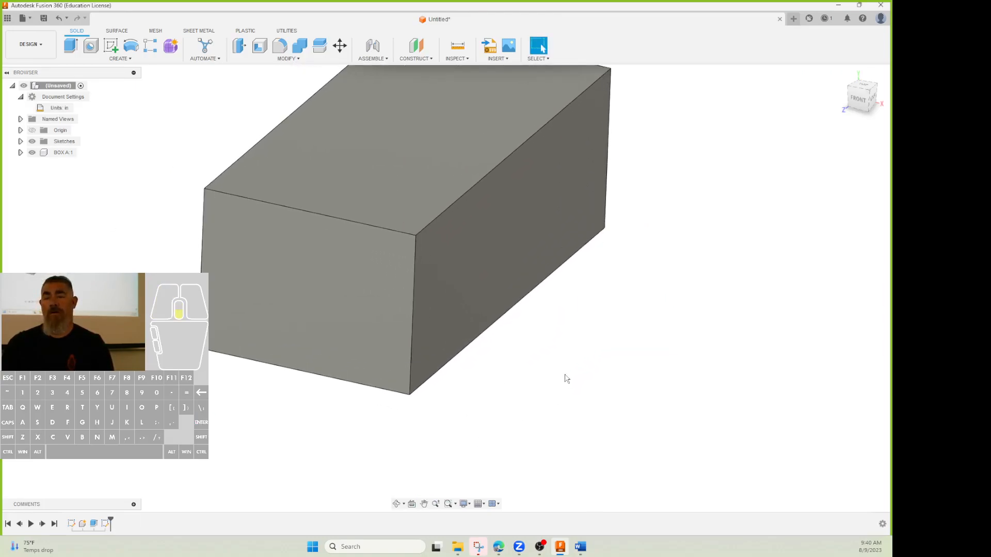
{"action": "scroll", "coordinate": [564, 377], "scroll_direction": "down", "scroll_amount": 2}
{"action": "middle_click_drag", "start_coordinate": [564, 376], "coordinate": [575, 387]}
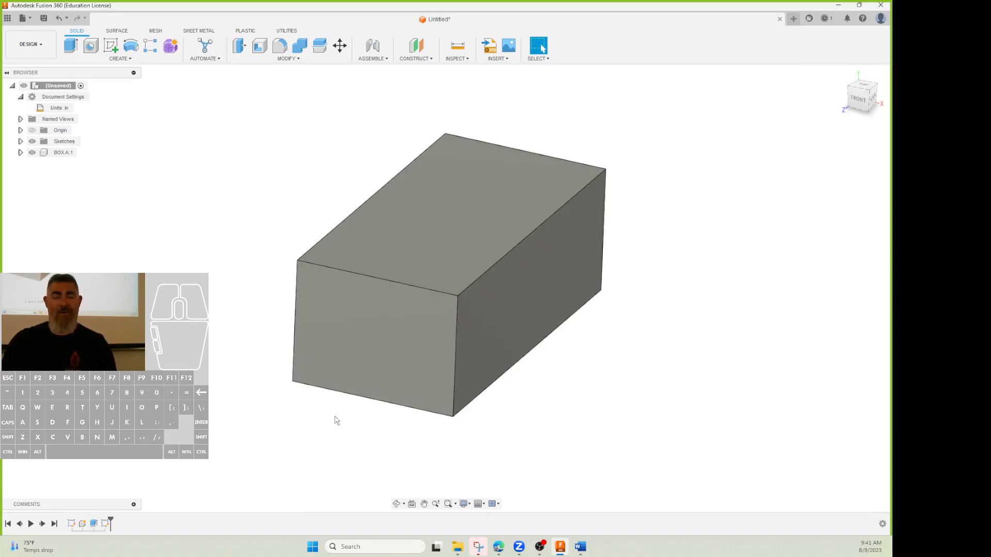
- Set the longer dimension of the box's base sketch to 3 in, finish the sketch, and check the length of the matching top edge
{"action": "double_click", "coordinate": [72, 524]}
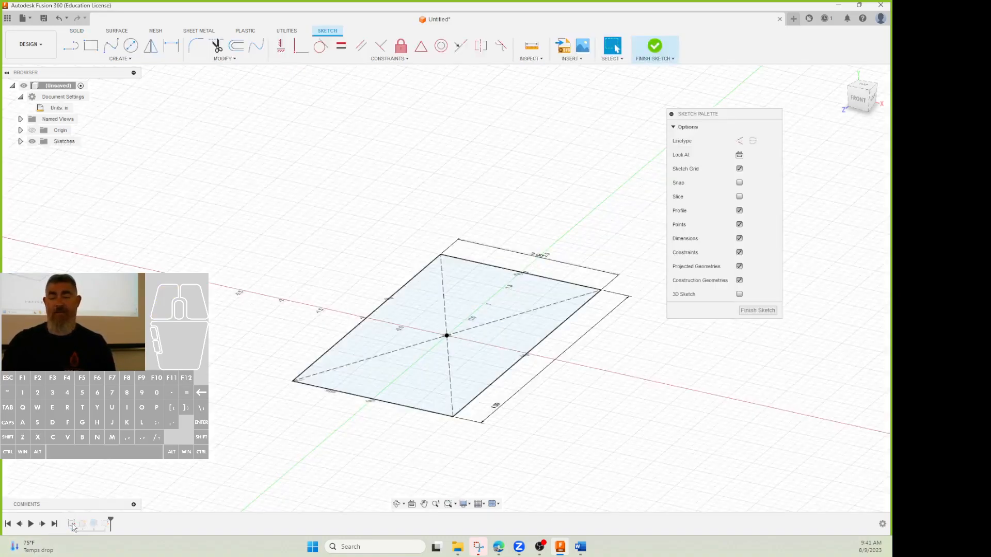
{"action": "double_click", "coordinate": [503, 407]}
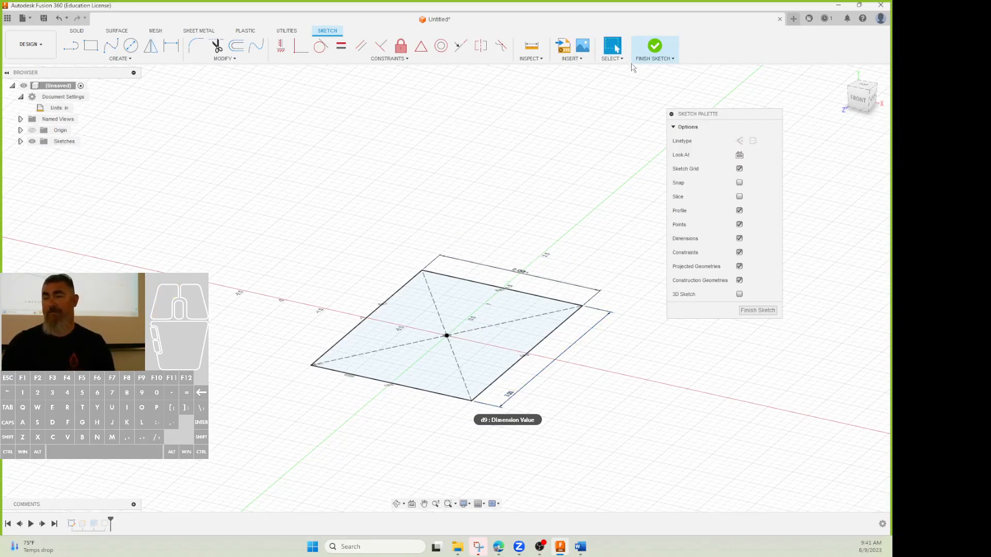
{"action": "left_click", "coordinate": [654, 46]}
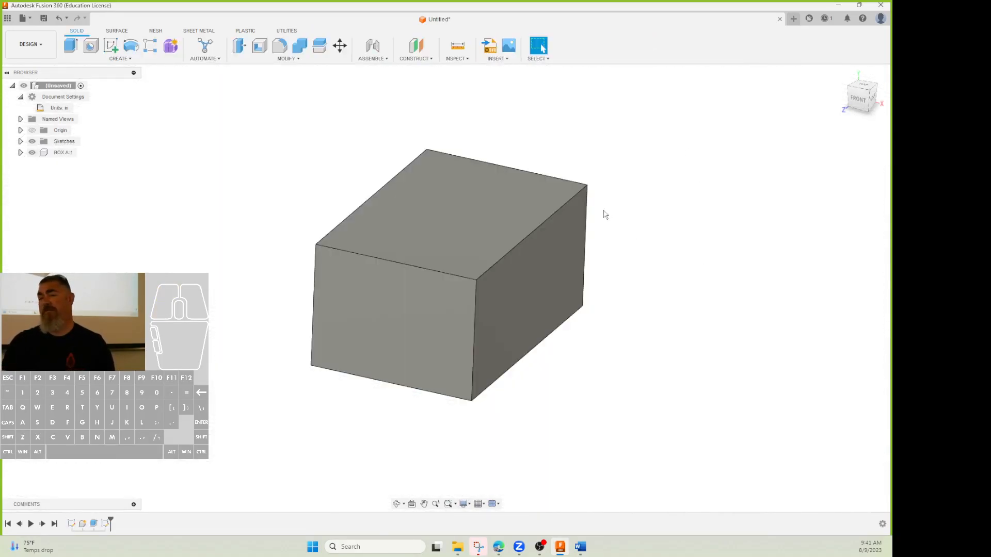
{"action": "left_click", "coordinate": [573, 194]}
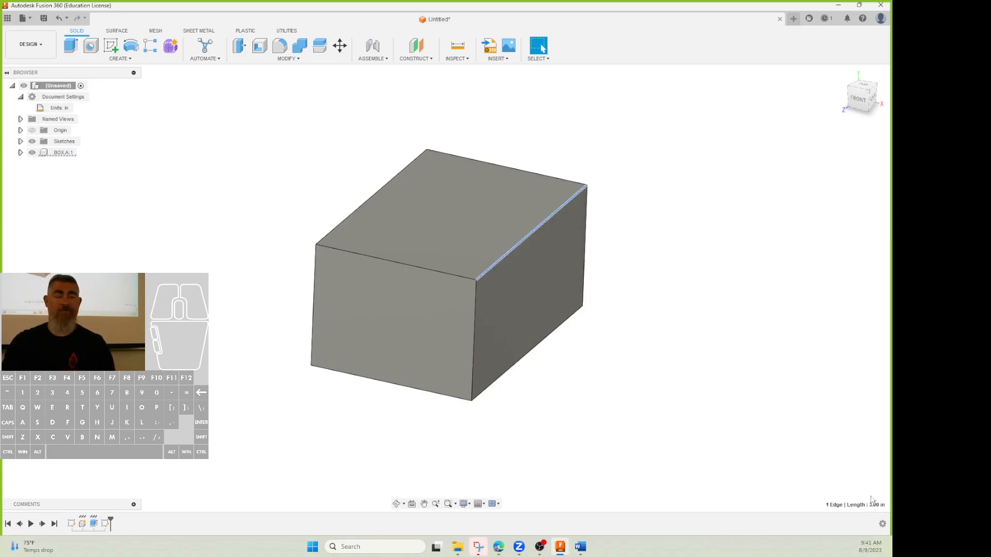
{"action": "left_click", "coordinate": [798, 384]}
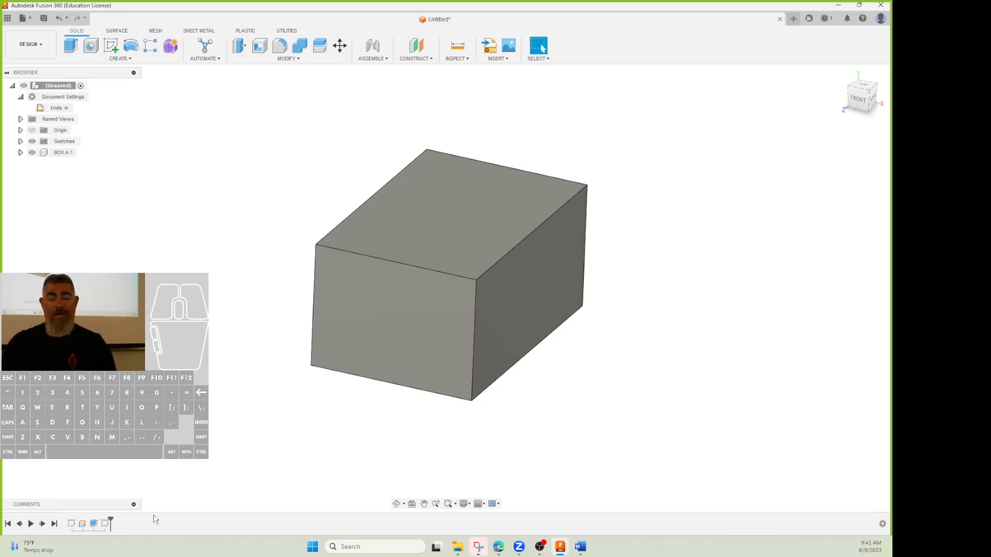
- Edit the box's extrusion and set its distance to 3 in
{"action": "double_click", "coordinate": [94, 524]}
{"action": "type", "text": "3"}
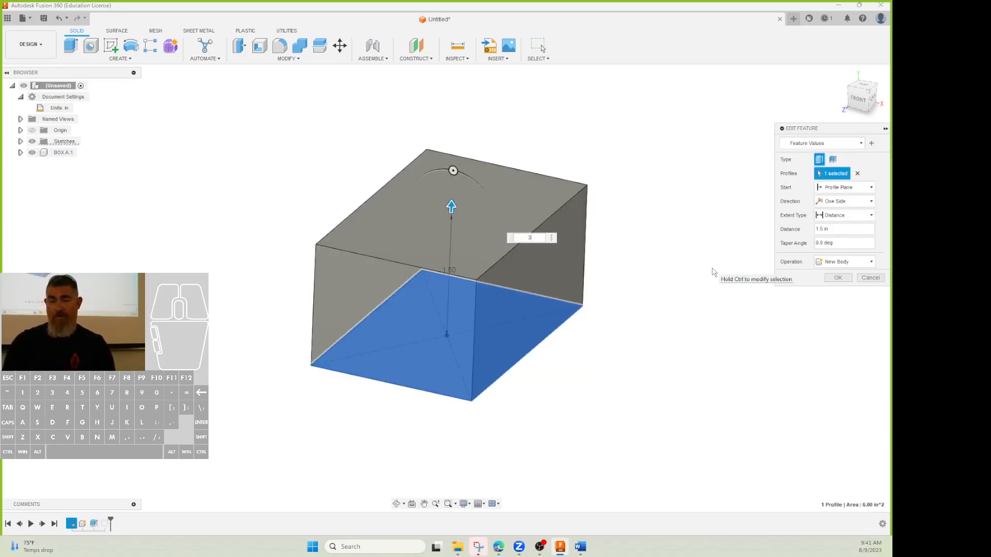
{"action": "key", "text": "Return"}
{"action": "middle_click_drag", "start_coordinate": [712, 272], "coordinate": [718, 343]}
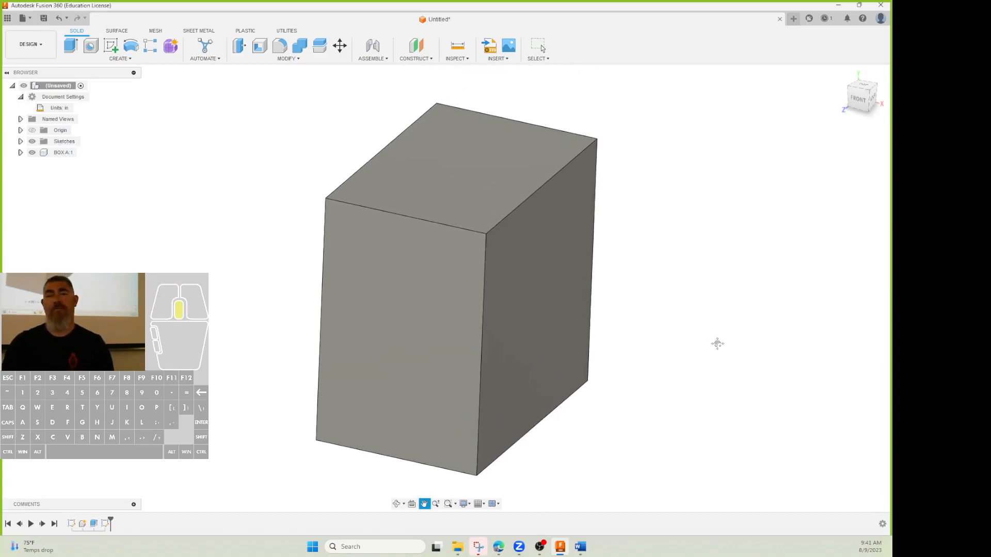
- Edit the box's extrusion to give its sides a -10 degree taper angle
{"action": "left_click", "coordinate": [94, 526]}
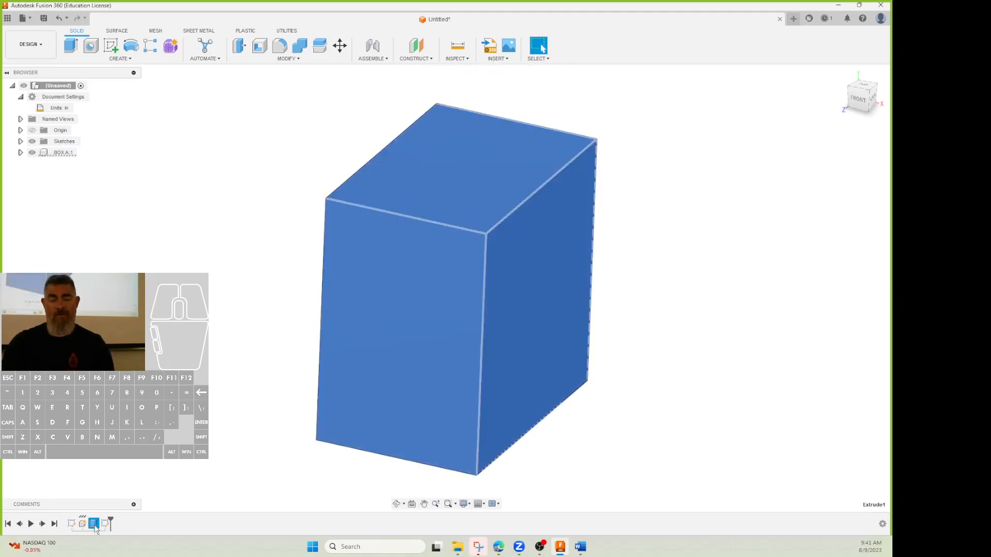
{"action": "double_click", "coordinate": [95, 525]}
{"action": "mouse_move", "coordinate": [462, 124]}
{"action": "left_mouse_down"}
{"action": "mouse_move", "coordinate": [448, 124]}
{"action": "mouse_move", "coordinate": [458, 126]}
{"action": "left_mouse_up"}
{"action": "left_click", "coordinate": [838, 277]}
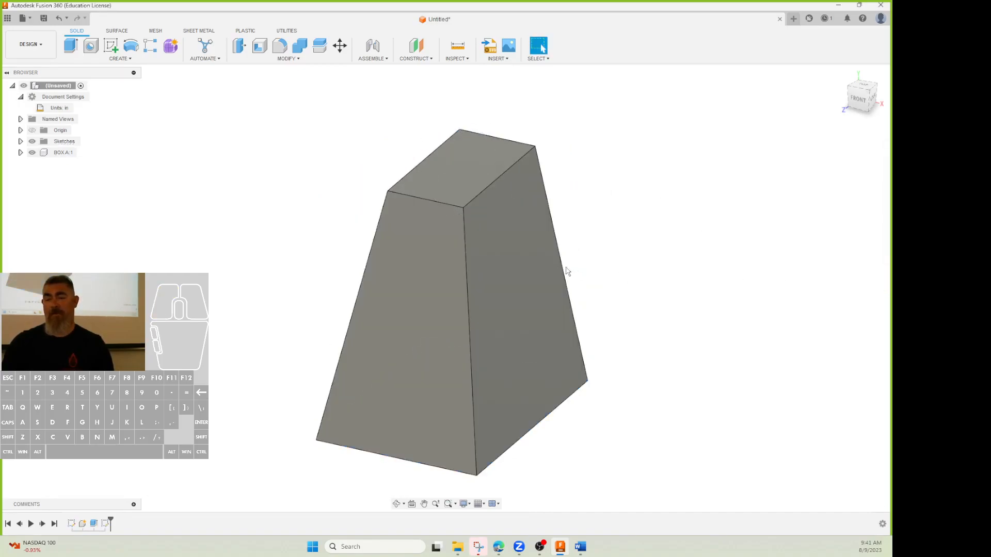
- Edit the tapered extrusion and shorten it to roughly 60 percent of its height
{"action": "left_click", "coordinate": [538, 270]}
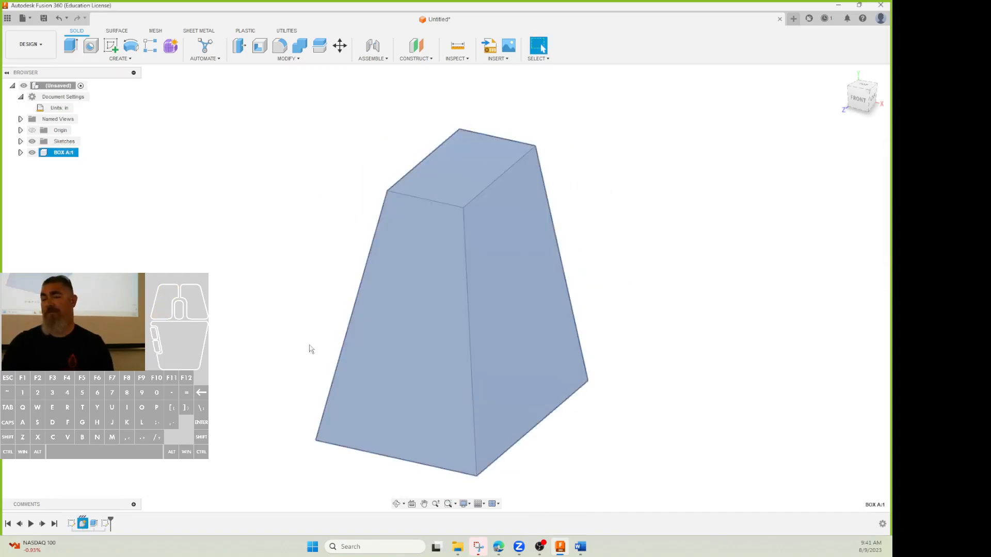
{"action": "left_click", "coordinate": [350, 206]}
{"action": "double_click", "coordinate": [445, 165]}
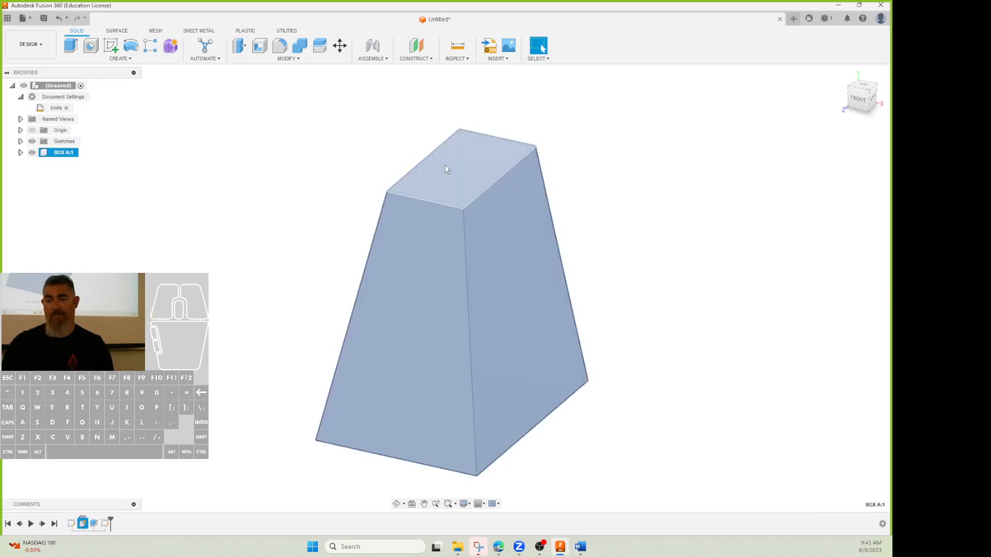
{"action": "left_click", "coordinate": [345, 174]}
{"action": "double_click", "coordinate": [93, 524]}
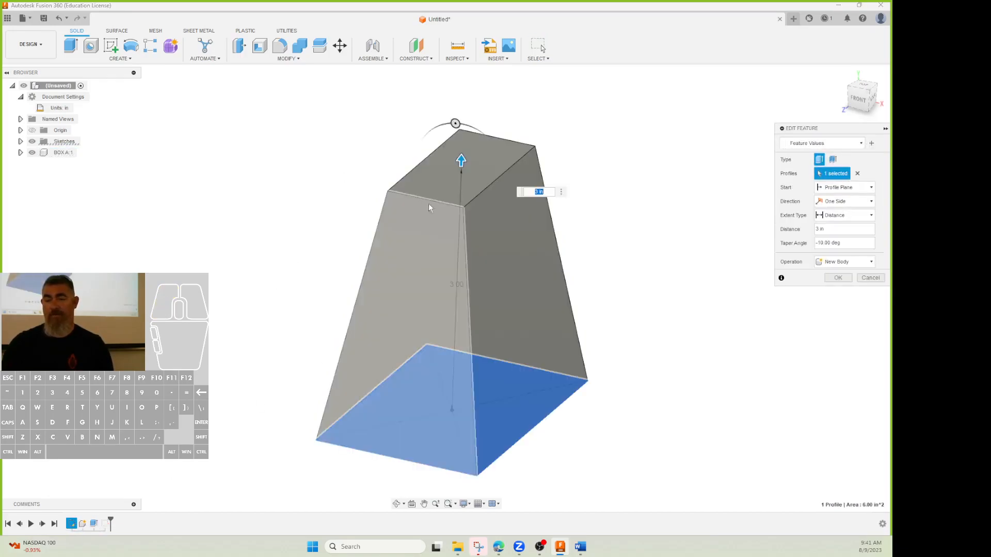
{"action": "left_click_drag", "start_coordinate": [461, 160], "coordinate": [458, 258]}
{"action": "left_click", "coordinate": [841, 279]}
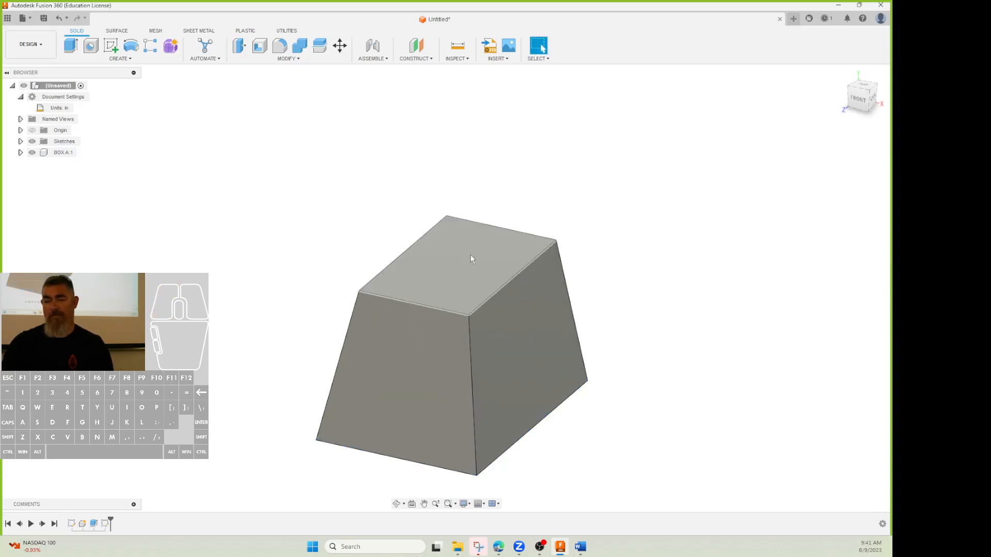
{"action": "left_click", "coordinate": [471, 261]}
{"action": "left_click", "coordinate": [470, 262]}
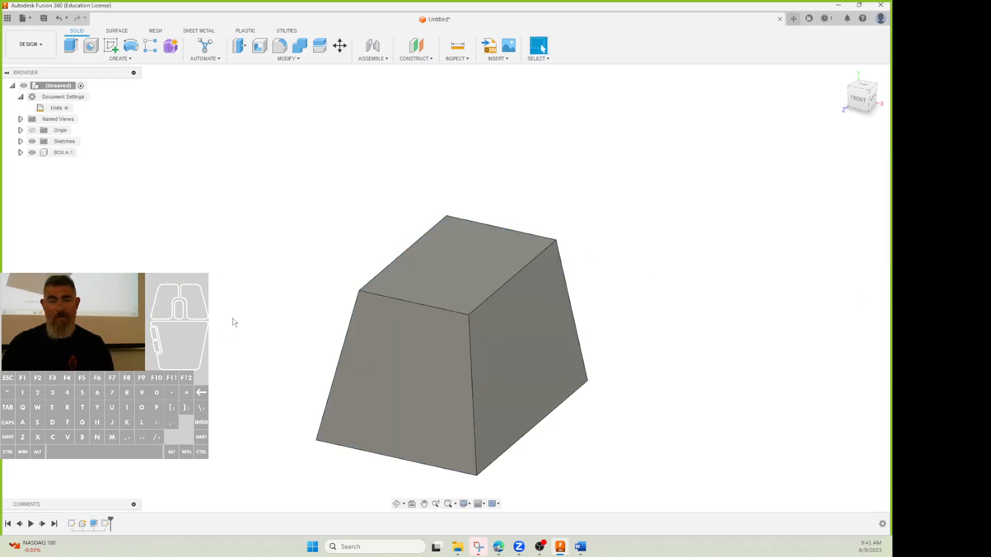
{"action": "left_click", "coordinate": [462, 244]}
{"action": "left_click", "coordinate": [91, 46]}
{"action": "left_click_drag", "start_coordinate": [483, 253], "coordinate": [485, 183]}
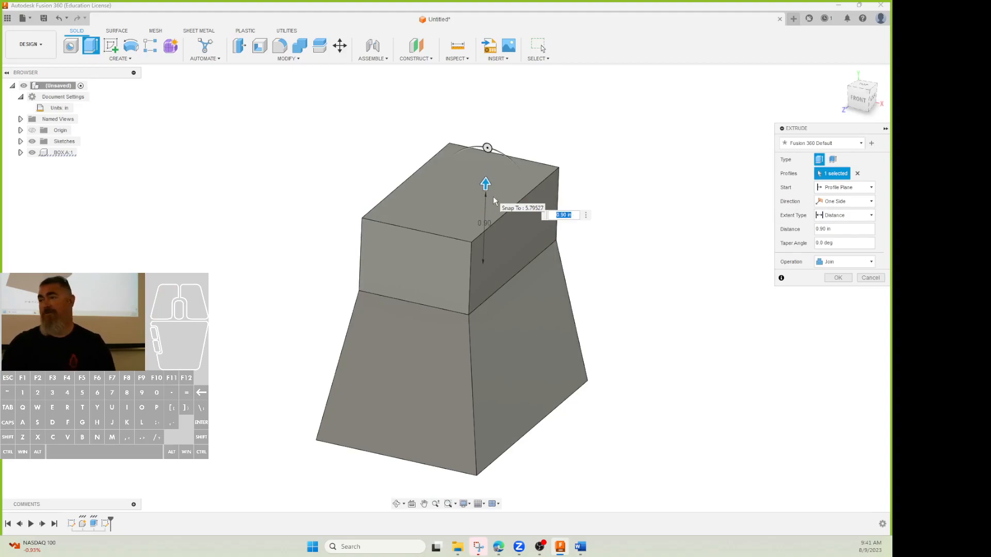
{"action": "key", "text": "Escape"}
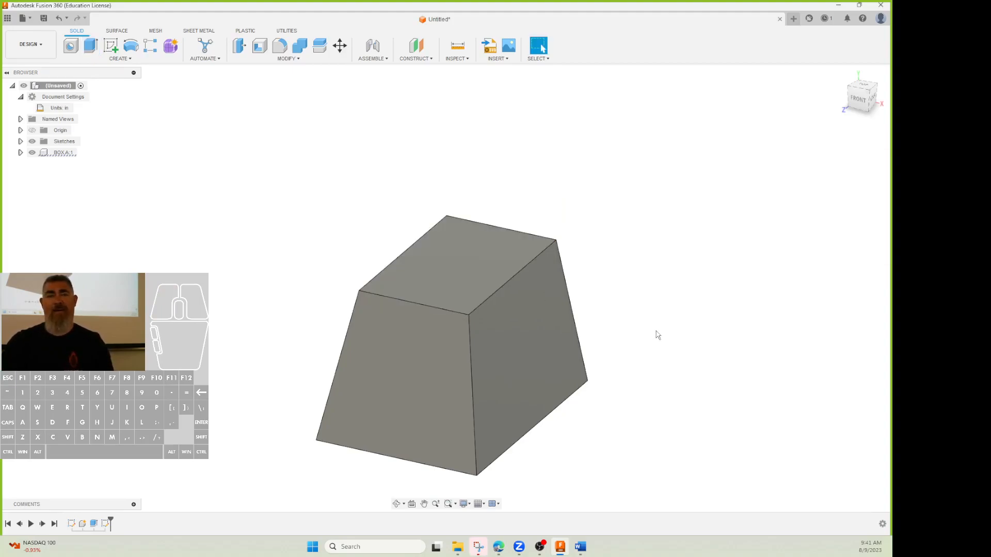
- Undo the height and taper changes made to the box's extrusion
{"action": "key", "text": "ctrl+z"}
{"action": "key", "text": "ctrl+z"}
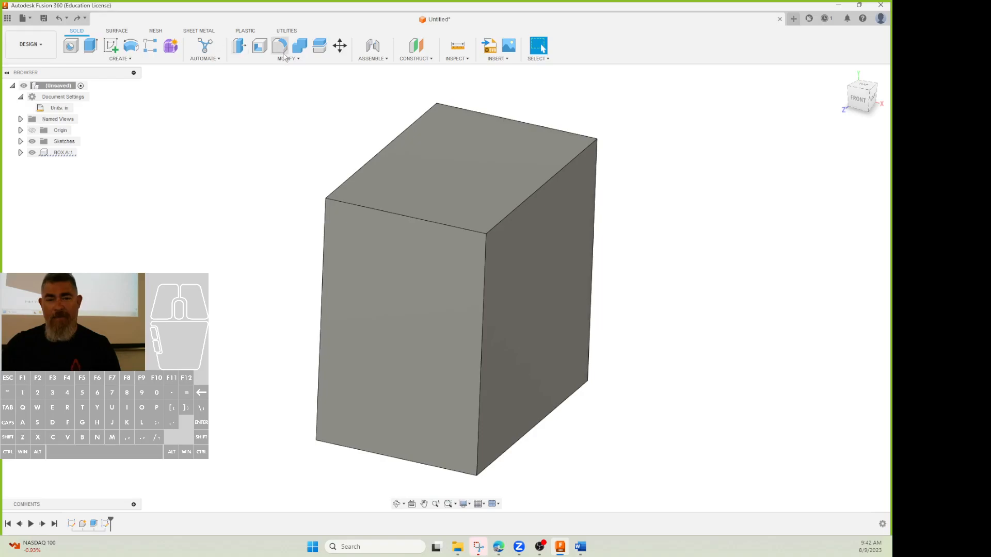
- Extrude the box's larger visible side face outward by 1 in
{"action": "left_click", "coordinate": [545, 297]}
{"action": "type", "text": "1"}
{"action": "key", "text": "Return"}
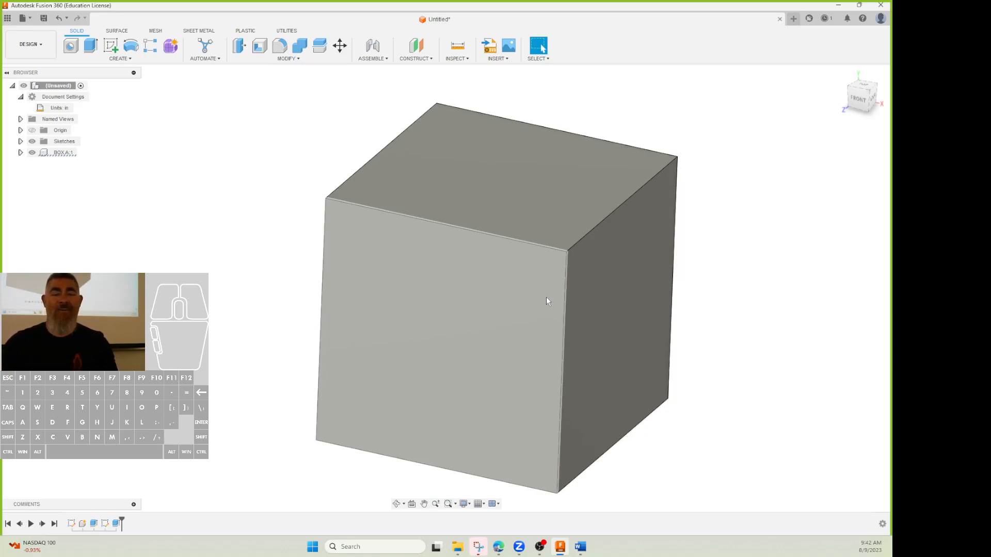
- Roll the timeline back to just after the box's original extrusion, dropping the later sketch and the side-face extrusion
{"action": "left_click", "coordinate": [116, 524]}
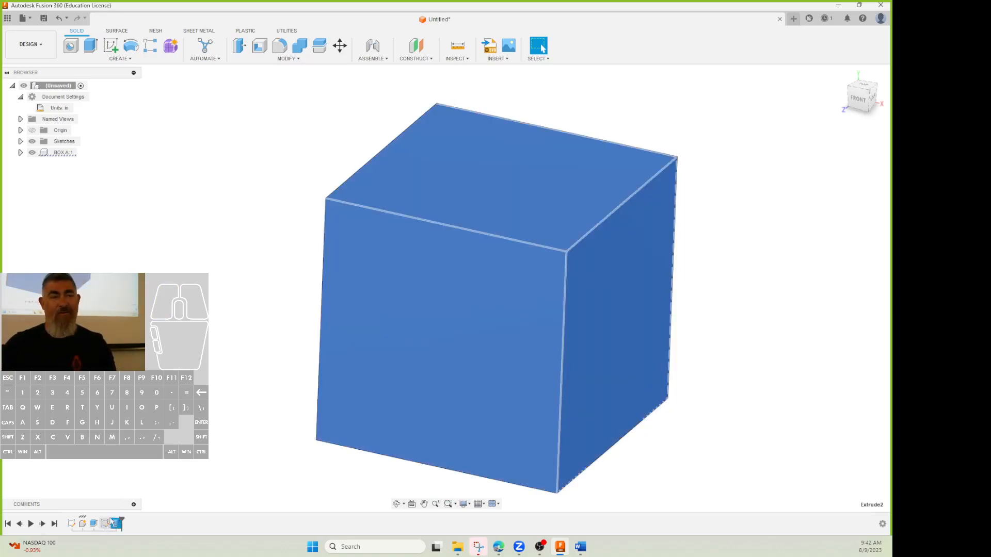
{"action": "left_click", "coordinate": [72, 523]}
{"action": "left_click", "coordinate": [116, 525]}
{"action": "left_click", "coordinate": [70, 524]}
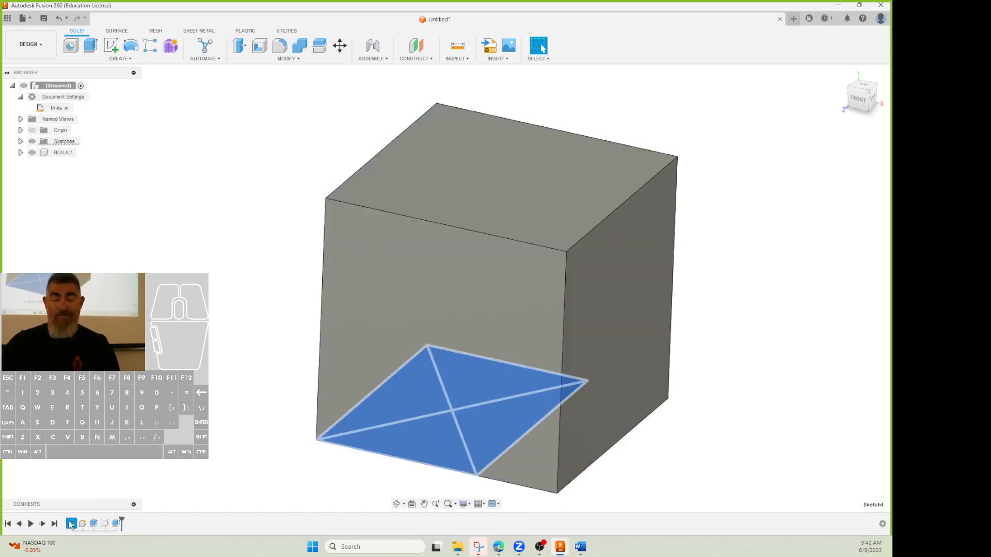
{"action": "left_click_drag", "start_coordinate": [122, 523], "coordinate": [100, 526]}
{"action": "left_click", "coordinate": [696, 298]}
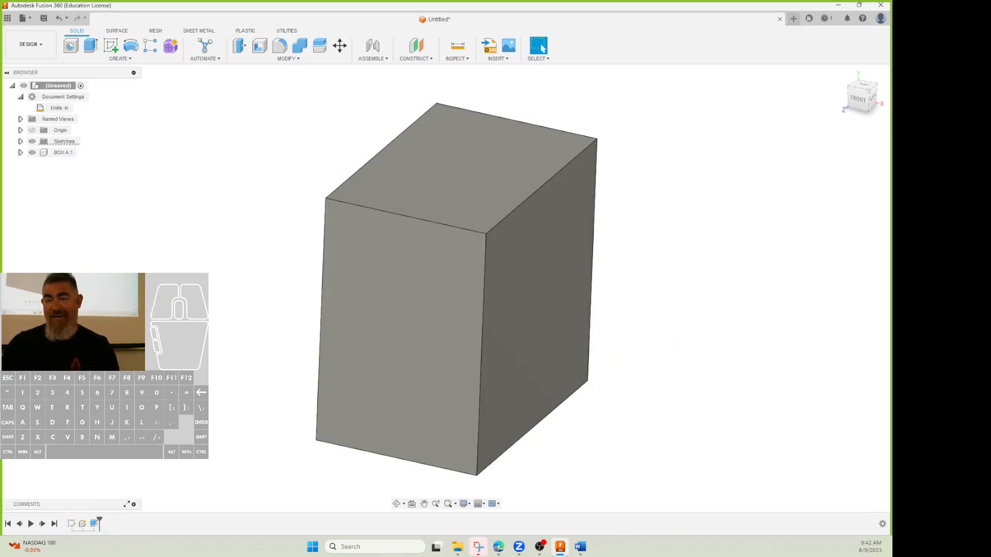
{"action": "middle_click_drag", "start_coordinate": [225, 239], "coordinate": [216, 257]}
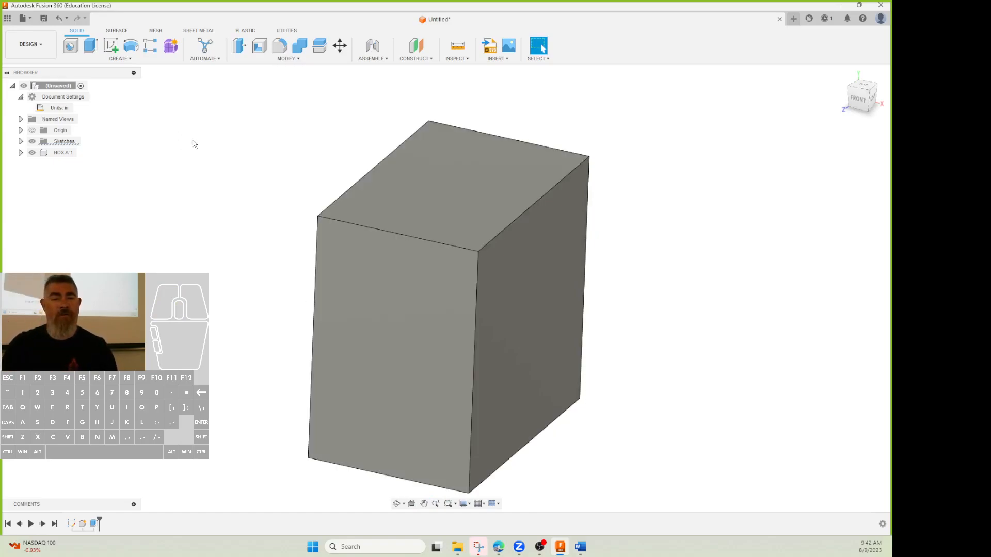
- Start a sketch on the box's front face and draw a two-point rectangle from the face's upper corner beside the visible side face
{"action": "left_click", "coordinate": [110, 46]}
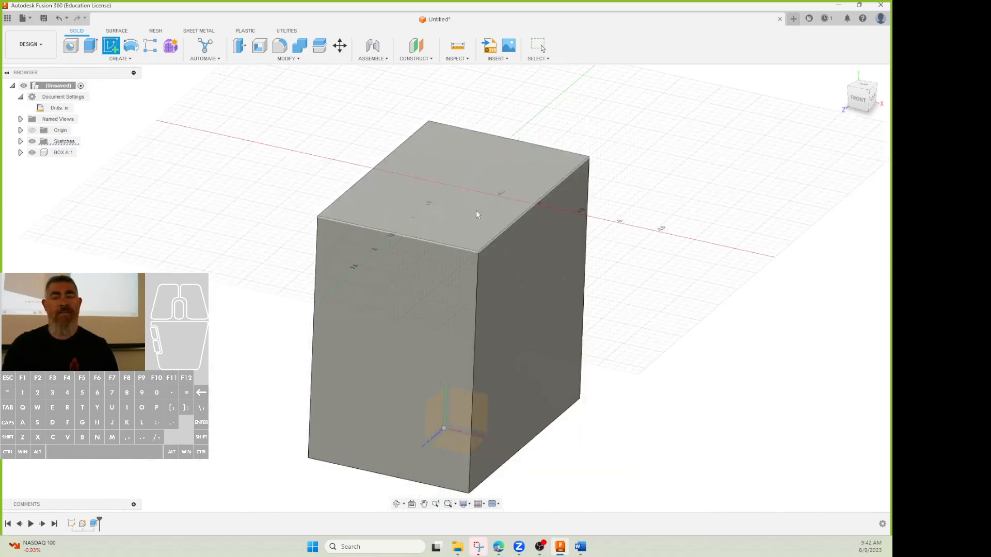
{"action": "left_click", "coordinate": [447, 275]}
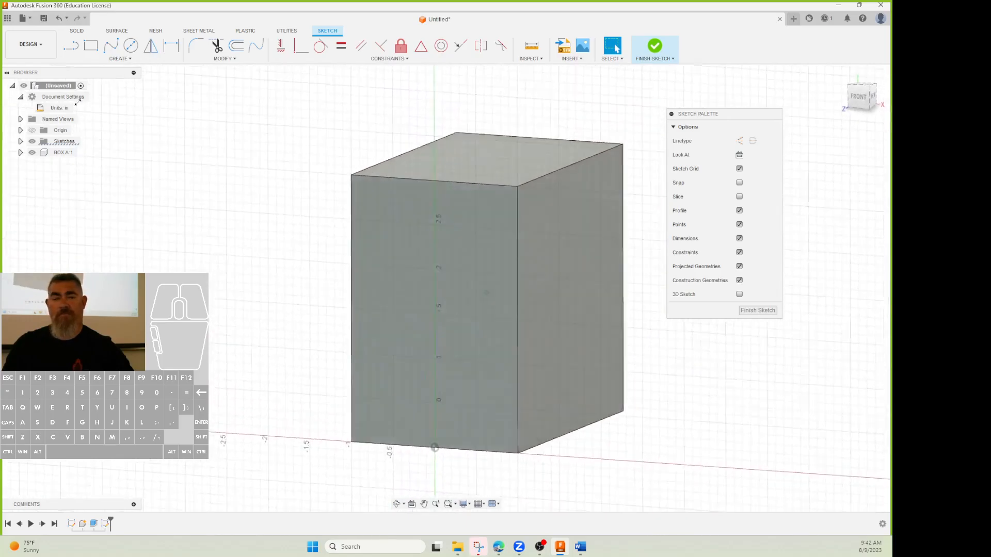
{"action": "left_click", "coordinate": [92, 47]}
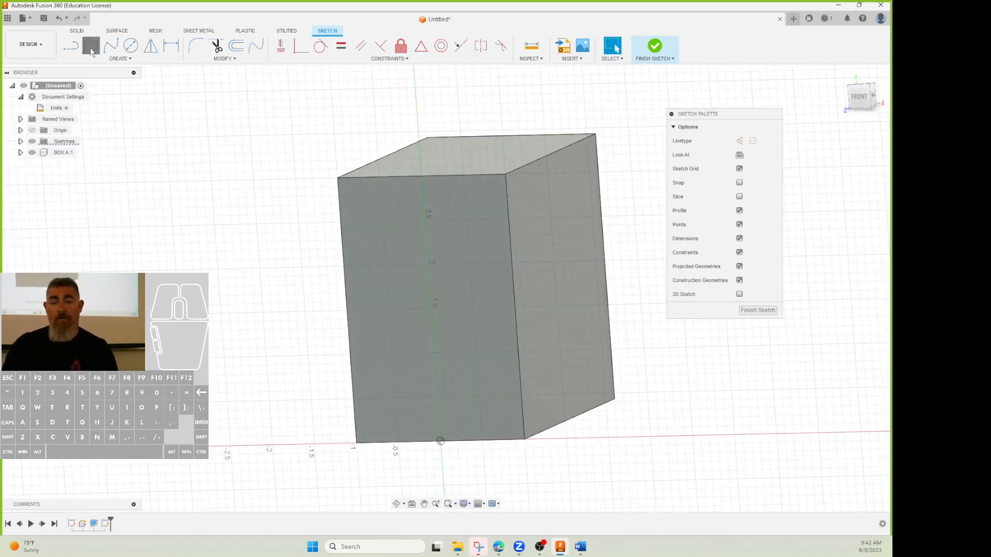
{"action": "left_click", "coordinate": [505, 174]}
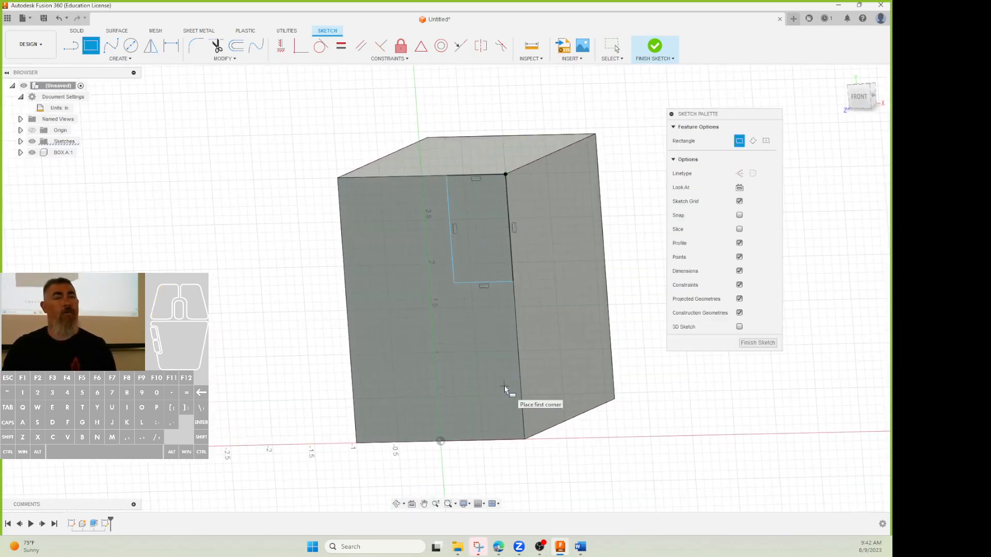
- Dimension the corner rectangle 0.75 in wide and 1.25 in high
{"action": "key", "text": "d"}
{"action": "left_click", "coordinate": [484, 283]}
{"action": "left_click", "coordinate": [484, 310]}
{"action": "type", "text": ".75"}
{"action": "key", "text": "Return"}
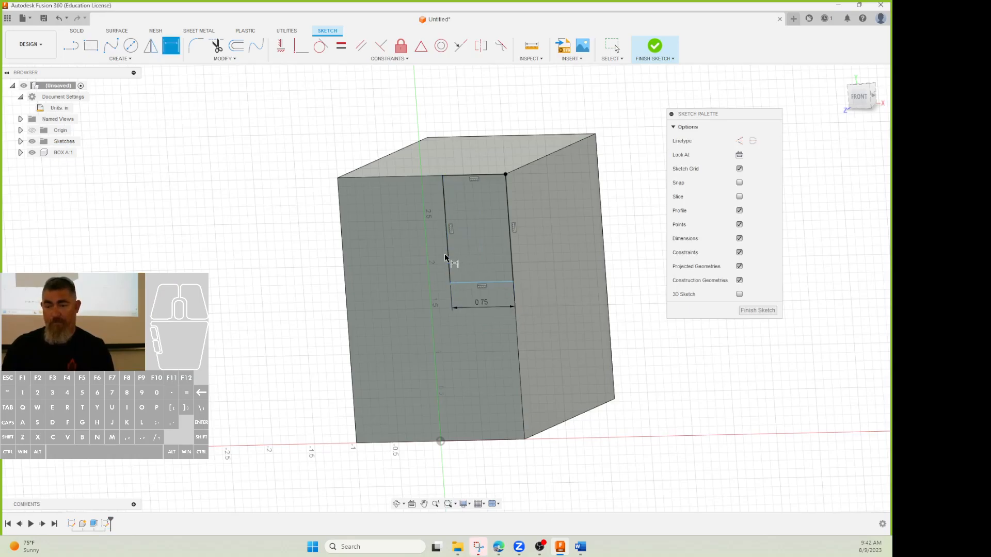
{"action": "left_click", "coordinate": [448, 258]}
{"action": "left_click", "coordinate": [439, 273]}
{"action": "type", "text": "1.25"}
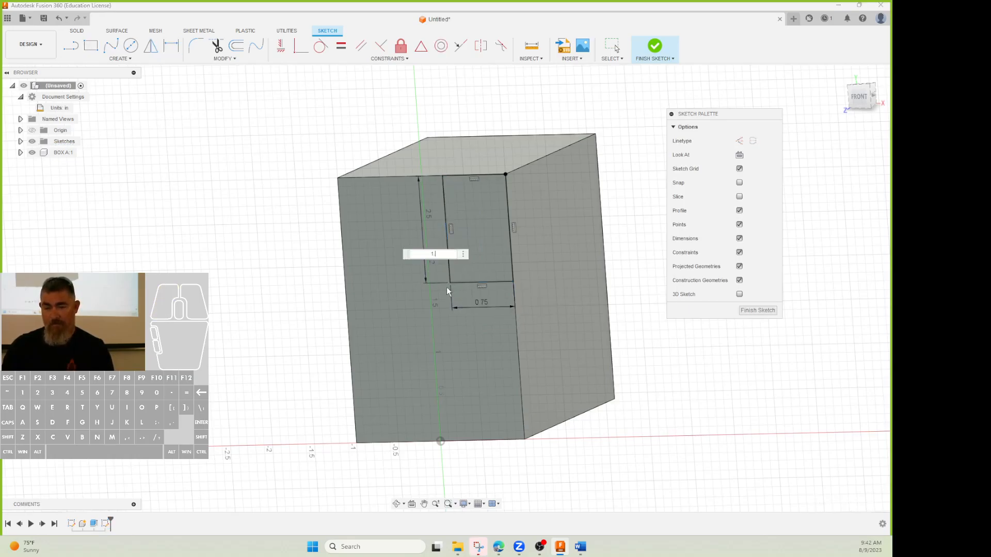
{"action": "key", "text": "Return"}
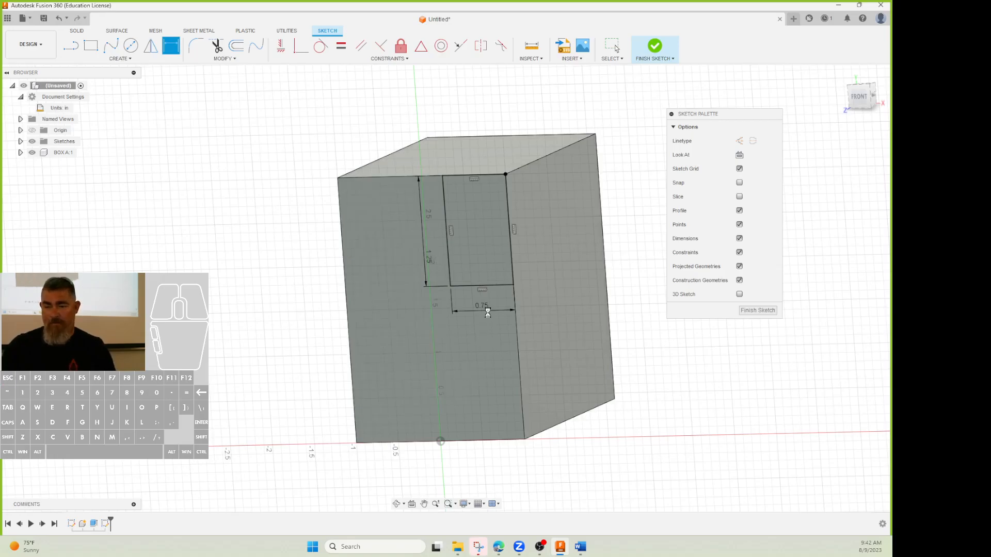
- Select the small rectangular profile and the surrounding L-shaped profile on the front face in turn to compare the closed regions
{"action": "left_click", "coordinate": [484, 382]}
{"action": "mouse_move", "coordinate": [484, 382]}
{"action": "middle_mouse_down", "text": "shift"}
{"action": "mouse_move", "coordinate": [589, 340]}
{"action": "mouse_move", "coordinate": [466, 228]}
{"action": "middle_mouse_up", "text": "shift"}
{"action": "left_click", "coordinate": [466, 228]}
{"action": "left_click", "coordinate": [469, 343]}
{"action": "left_click", "coordinate": [495, 257]}
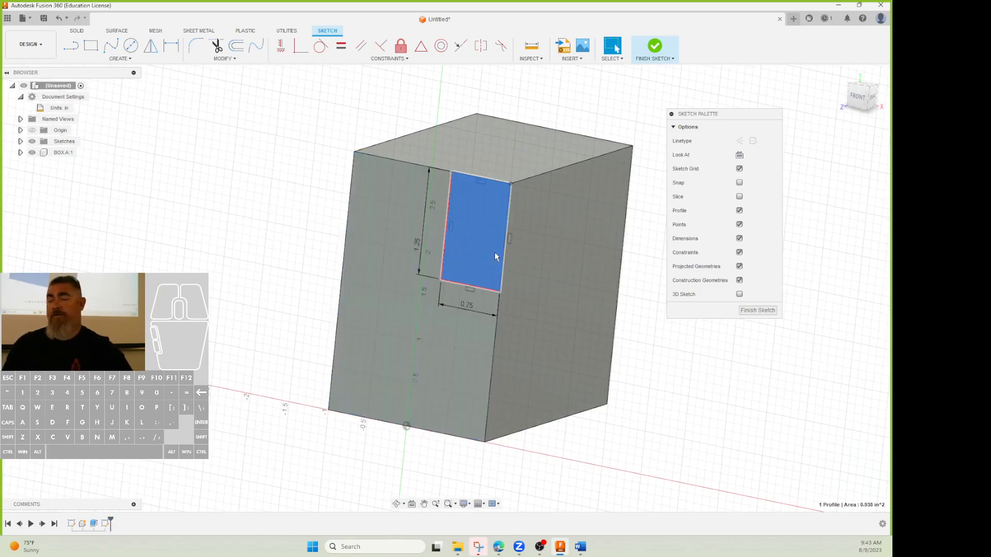
{"action": "left_click", "coordinate": [445, 398]}
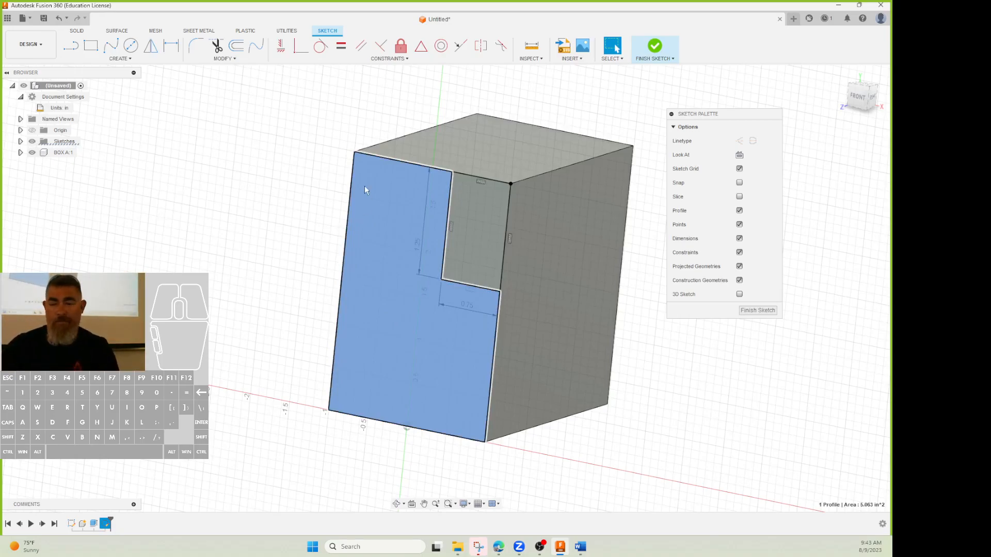
- Select the front face's projected outline, try moving the corner rectangle toward the face's middle, and undo that move
{"action": "double_click", "coordinate": [395, 159]}
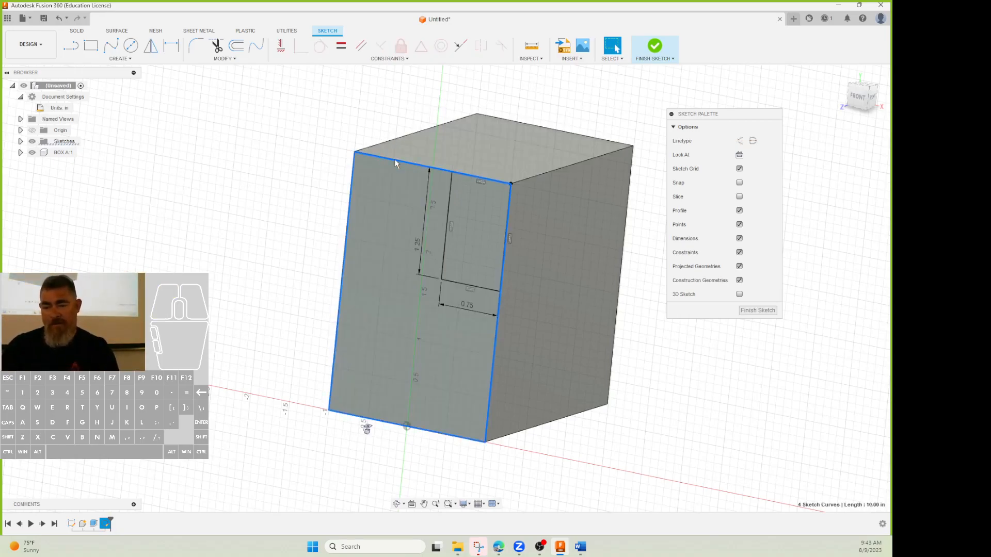
{"action": "key", "text": "Escape"}
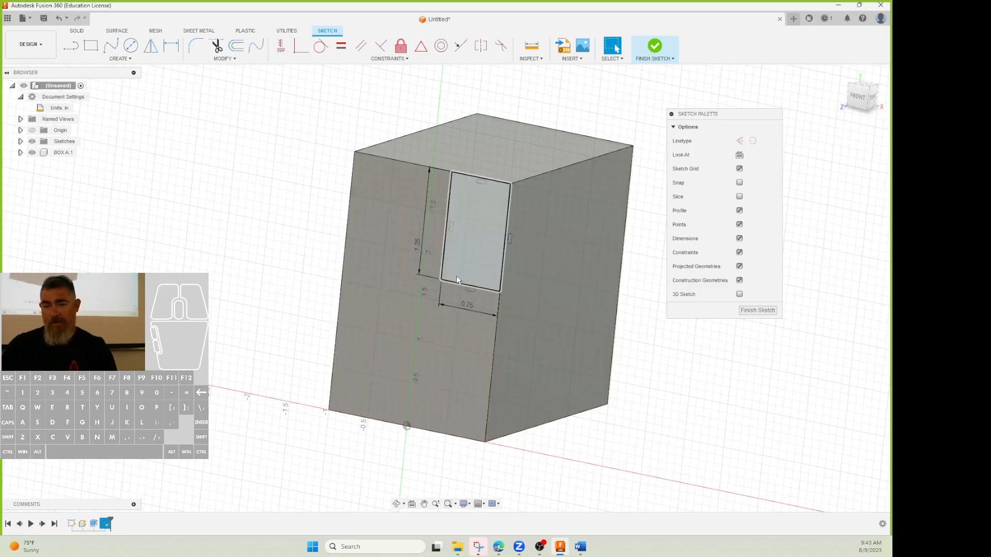
{"action": "mouse_move", "coordinate": [442, 282]}
{"action": "left_mouse_down"}
{"action": "mouse_move", "coordinate": [381, 274]}
{"action": "mouse_move", "coordinate": [408, 308]}
{"action": "left_mouse_up"}
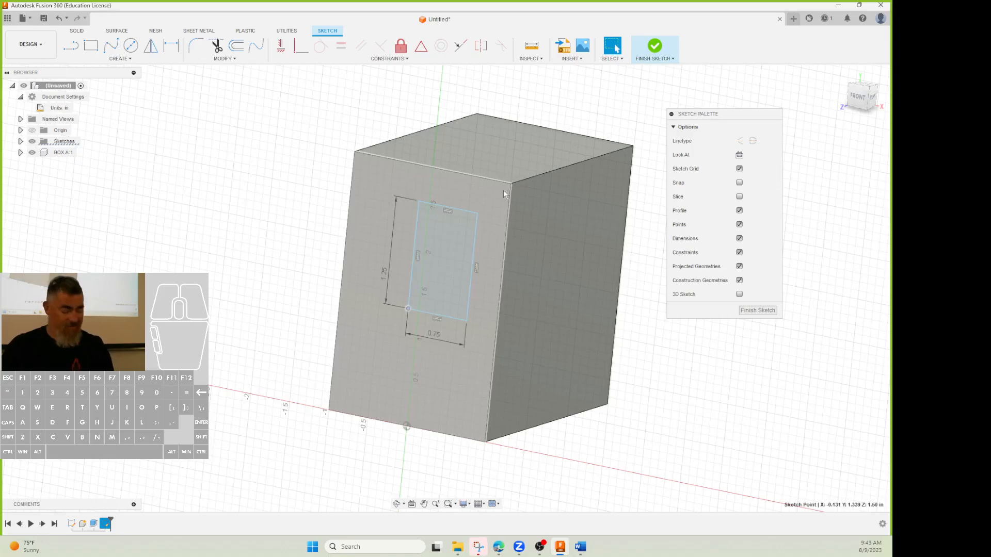
{"action": "key", "text": "ctrl+z"}
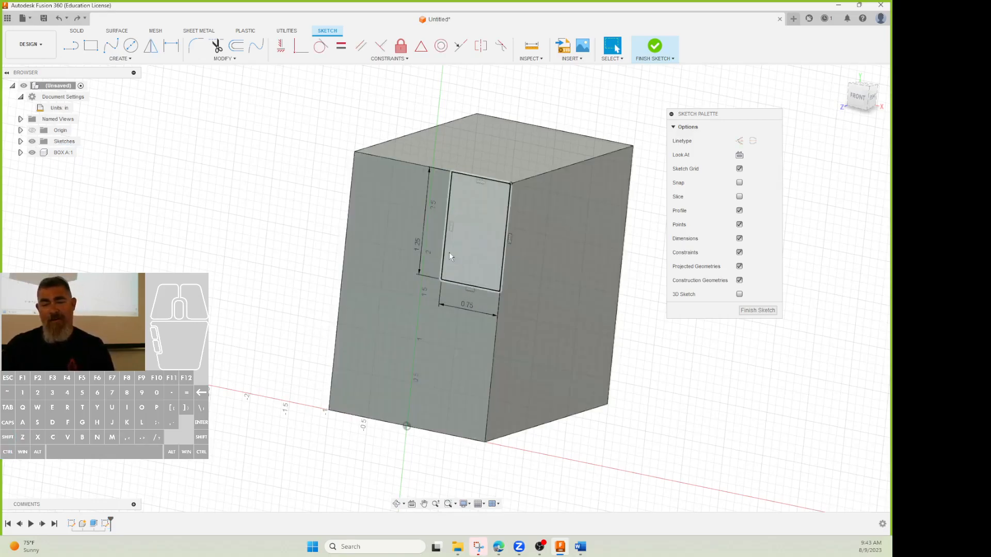
{"action": "left_click", "coordinate": [440, 438]}
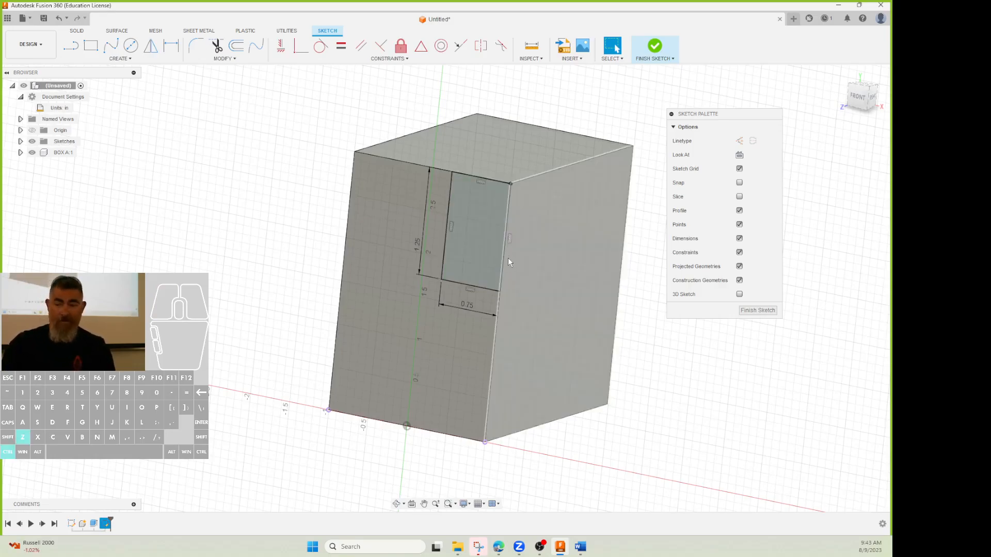
{"action": "left_click", "coordinate": [655, 46]}
{"action": "left_click", "coordinate": [91, 47]}
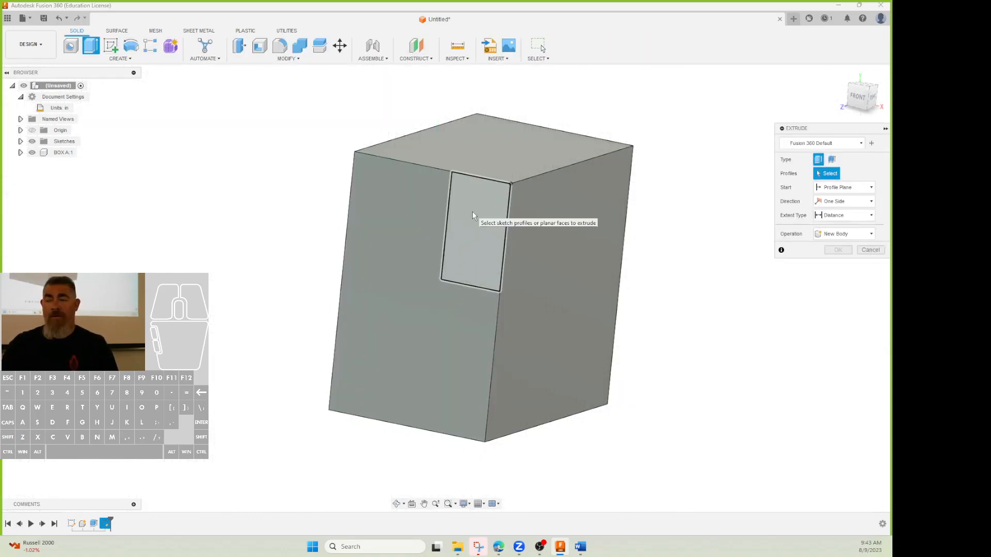
{"action": "key", "text": "Escape"}
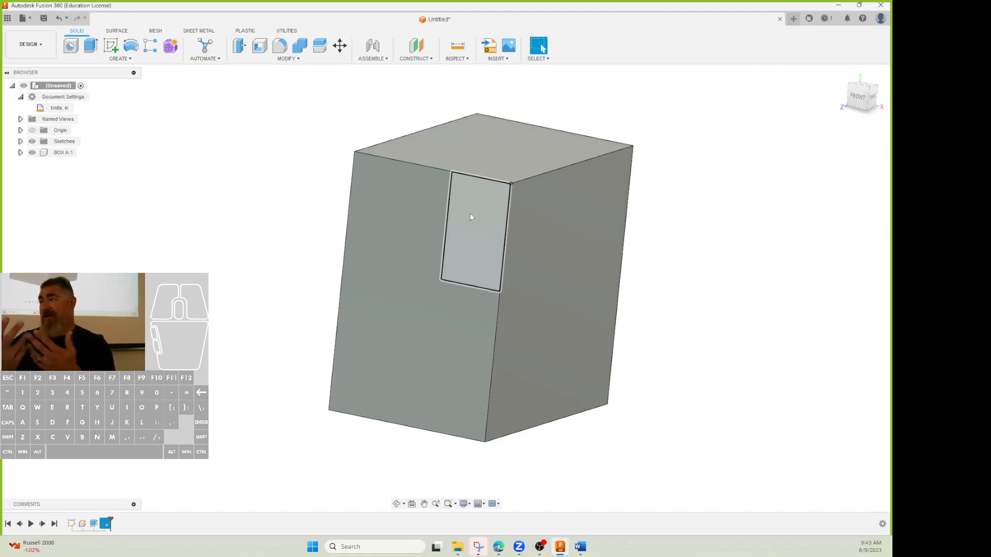
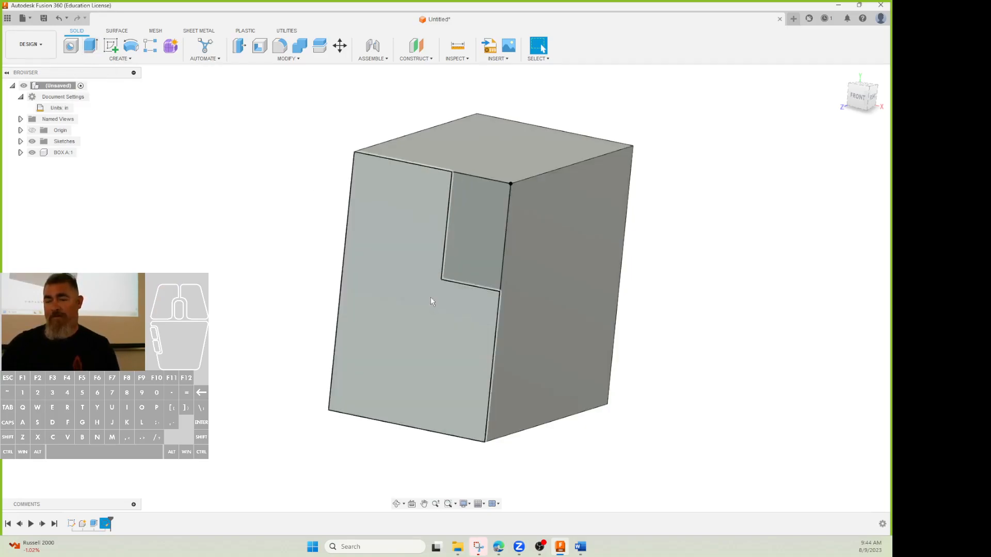
{"action": "double_click", "coordinate": [109, 525]}
{"action": "left_click", "coordinate": [392, 432]}
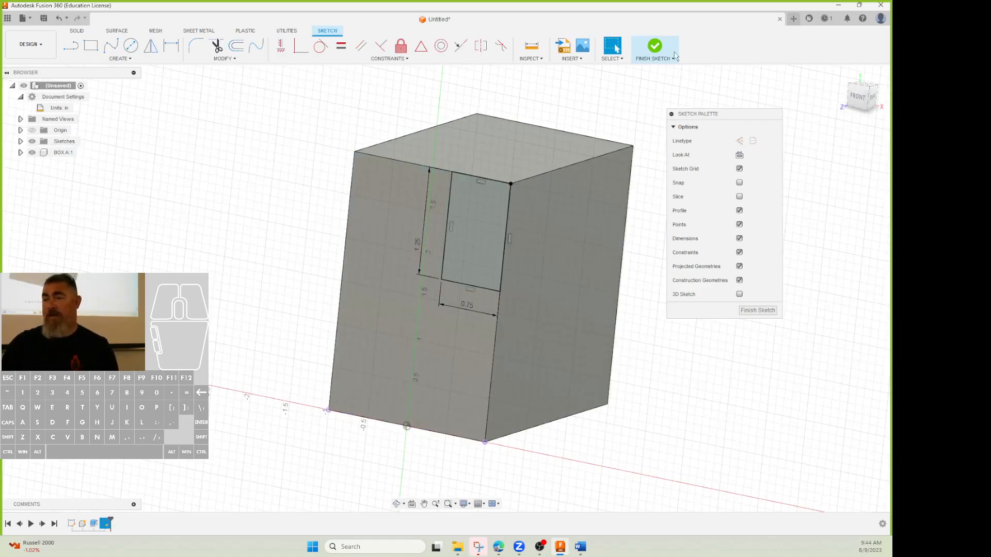
- Finish the sketch and extrude the small corner rectangle -0.5 in into the box as a cut
{"action": "left_click", "coordinate": [657, 48]}
{"action": "left_click", "coordinate": [91, 46]}
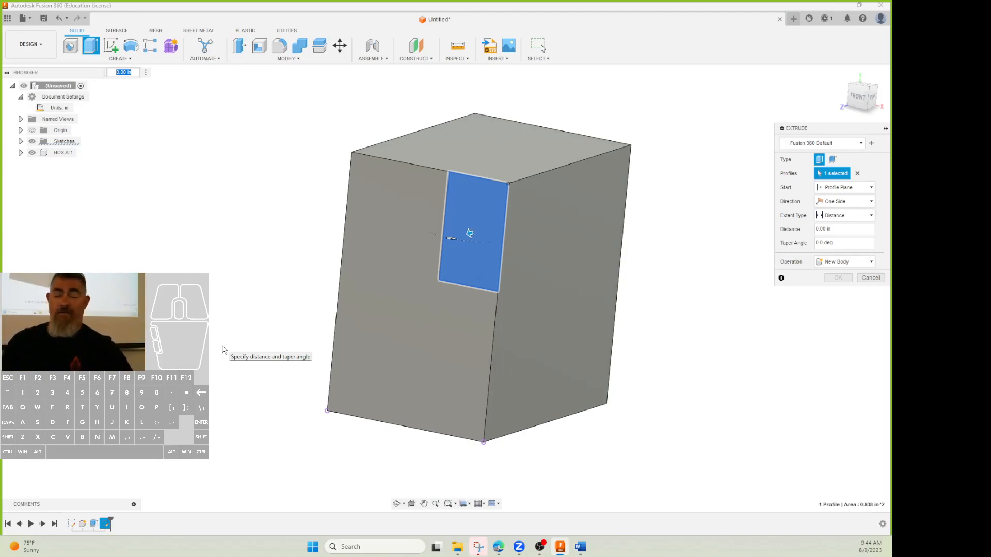
{"action": "left_click_drag", "start_coordinate": [447, 237], "coordinate": [411, 248]}
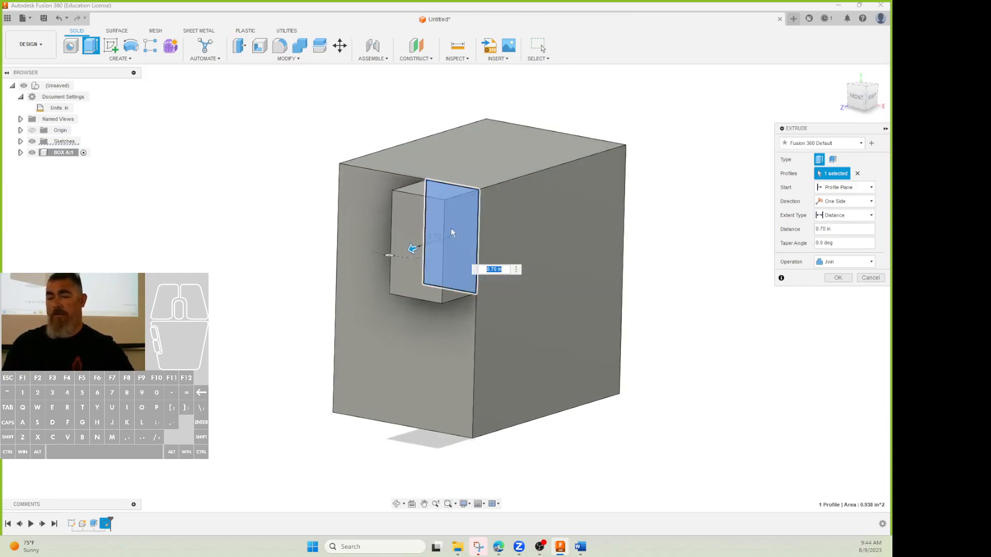
{"action": "left_click_drag", "start_coordinate": [413, 248], "coordinate": [494, 223]}
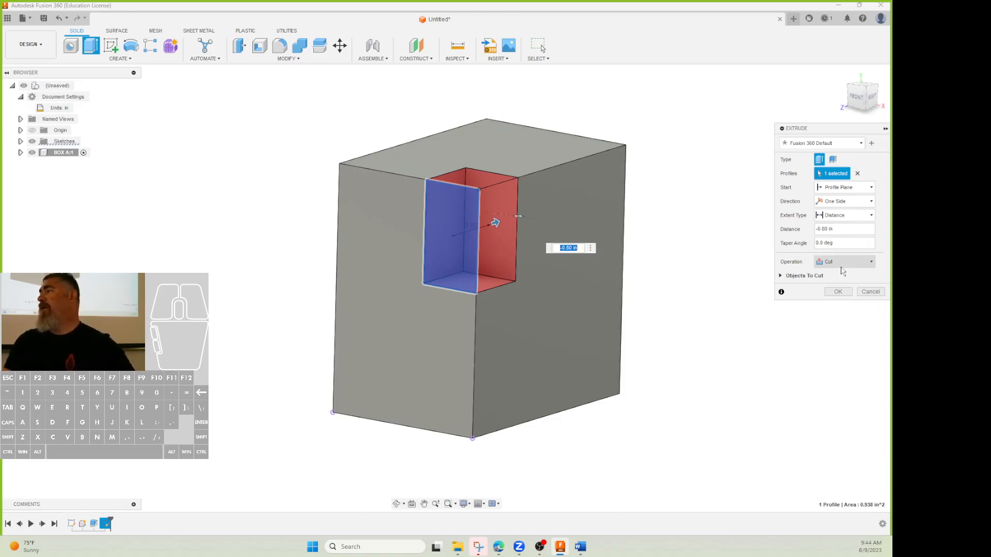
{"action": "left_click", "coordinate": [828, 228]}
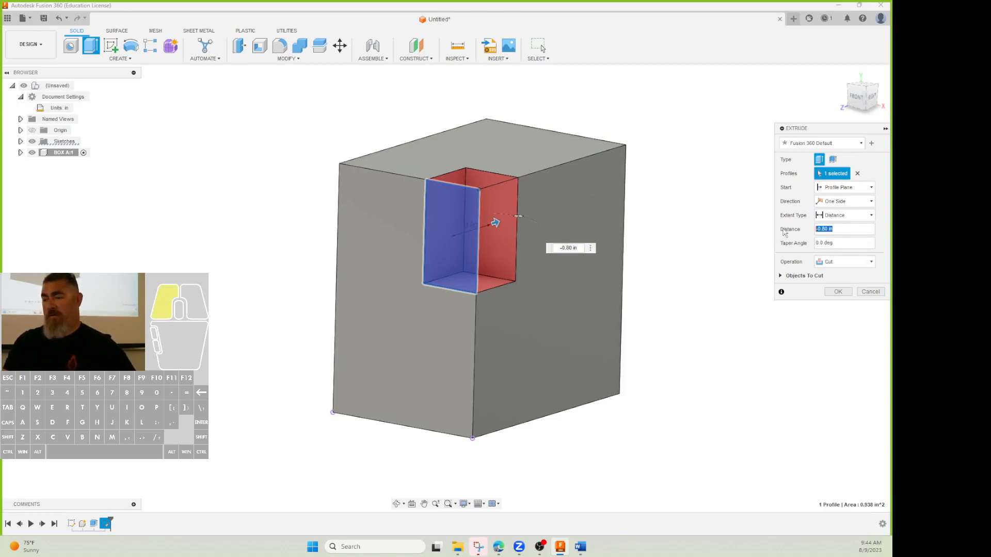
{"action": "type", "text": "-.5"}
{"action": "key", "text": "Return"}
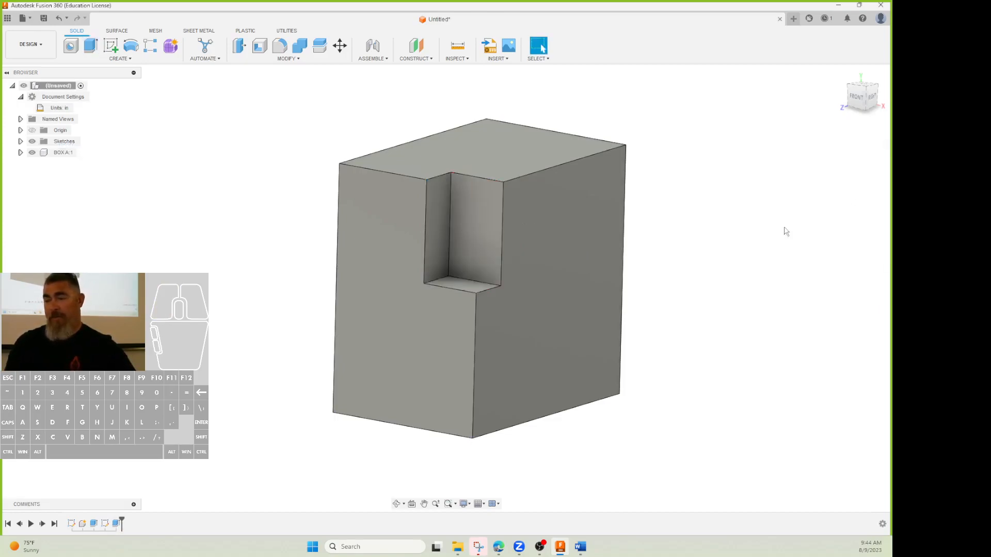
- Edit the corner extrusion and change its operation to Join
{"action": "double_click", "coordinate": [105, 523]}
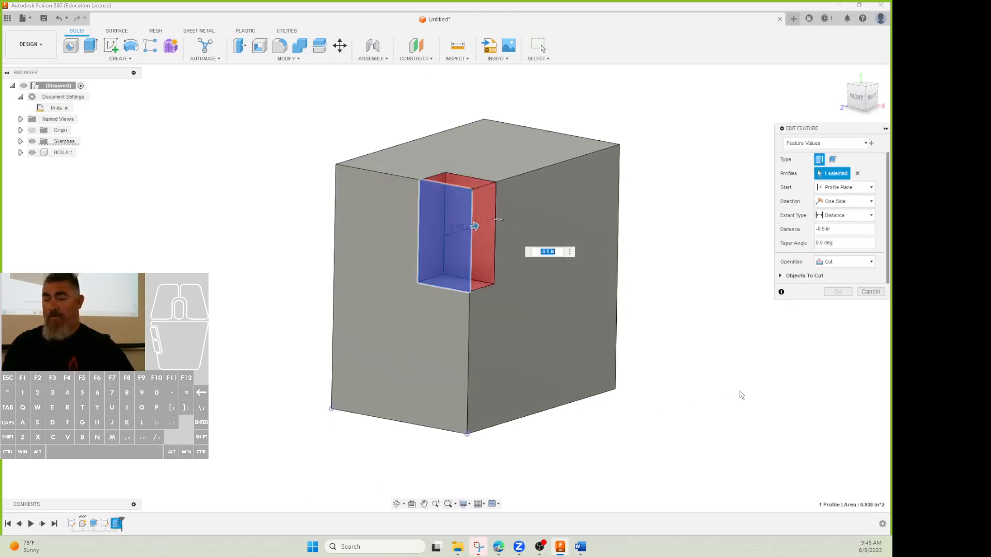
{"action": "left_click", "coordinate": [838, 261]}
{"action": "left_click", "coordinate": [830, 274]}
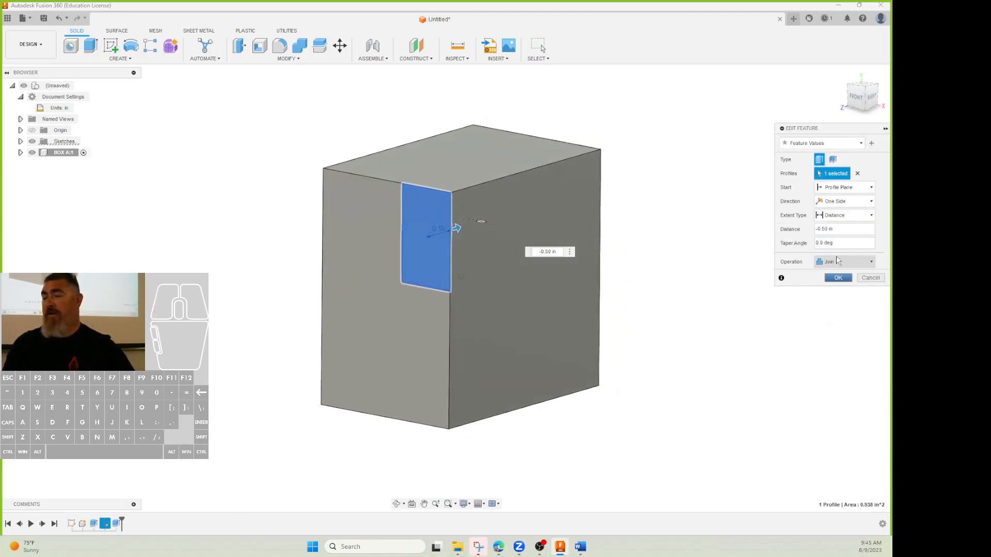
{"action": "left_click", "coordinate": [836, 278]}
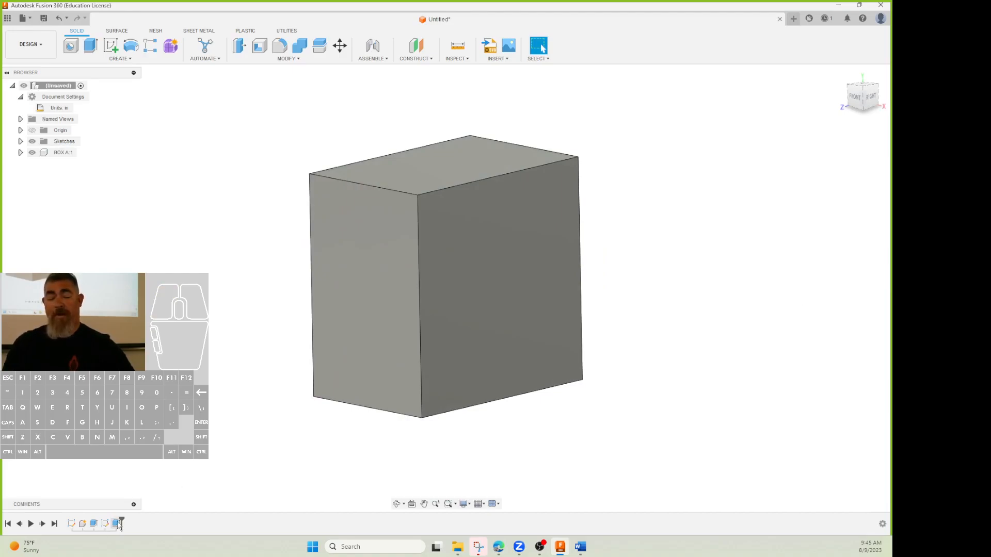
- Reopen the corner extrusion and preview its operation as Cut and as Intersect
{"action": "double_click", "coordinate": [114, 524]}
{"action": "left_click", "coordinate": [857, 263]}
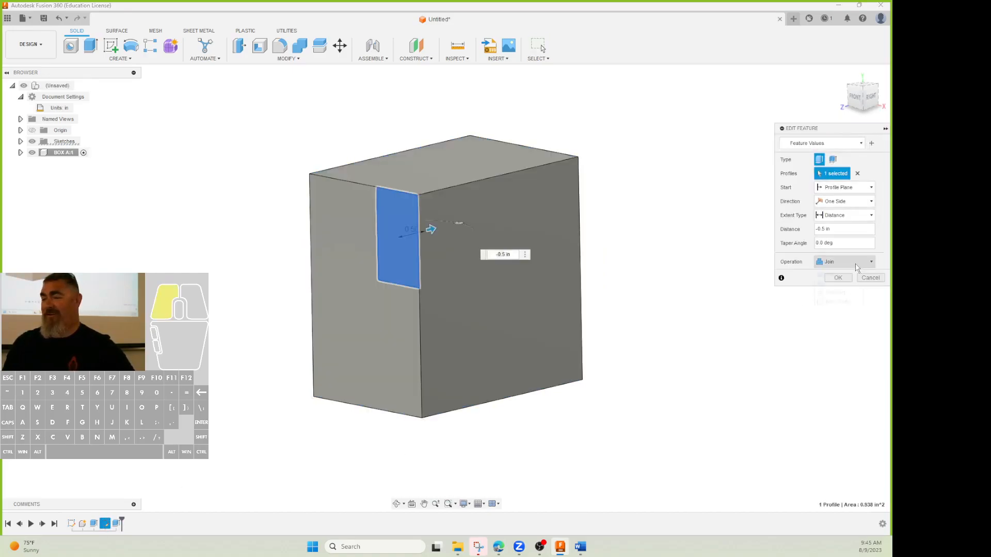
{"action": "left_click", "coordinate": [831, 284]}
{"action": "left_click", "coordinate": [844, 262]}
{"action": "left_click", "coordinate": [838, 293]}
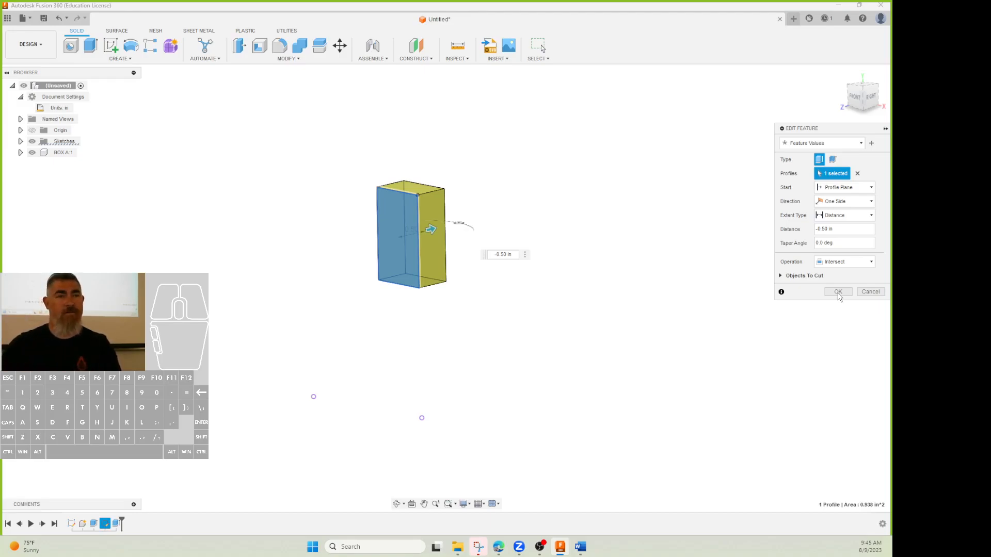
- Set the corner extrusion's operation to Join and its distance to 1.20 in outward from the front face
{"action": "left_click", "coordinate": [844, 262]}
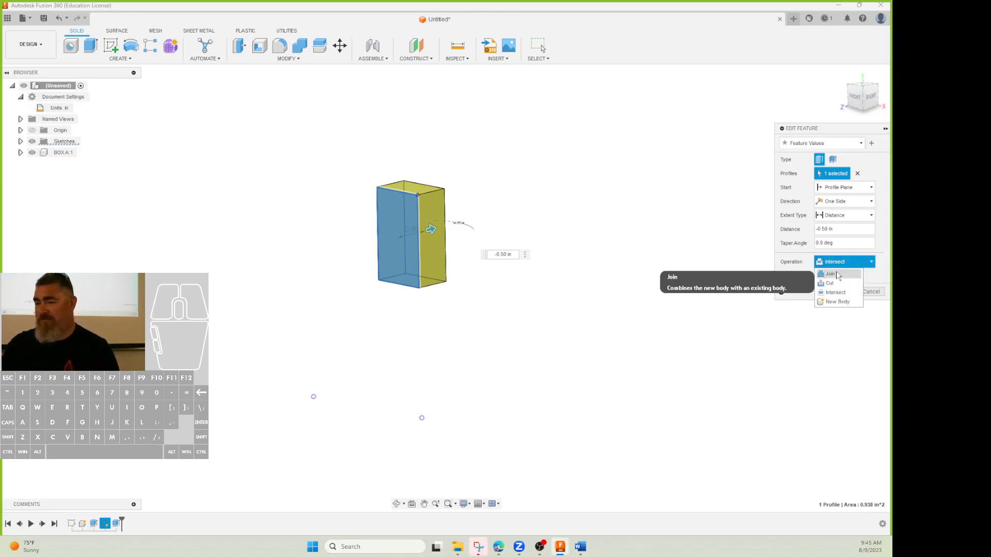
{"action": "left_click", "coordinate": [834, 275]}
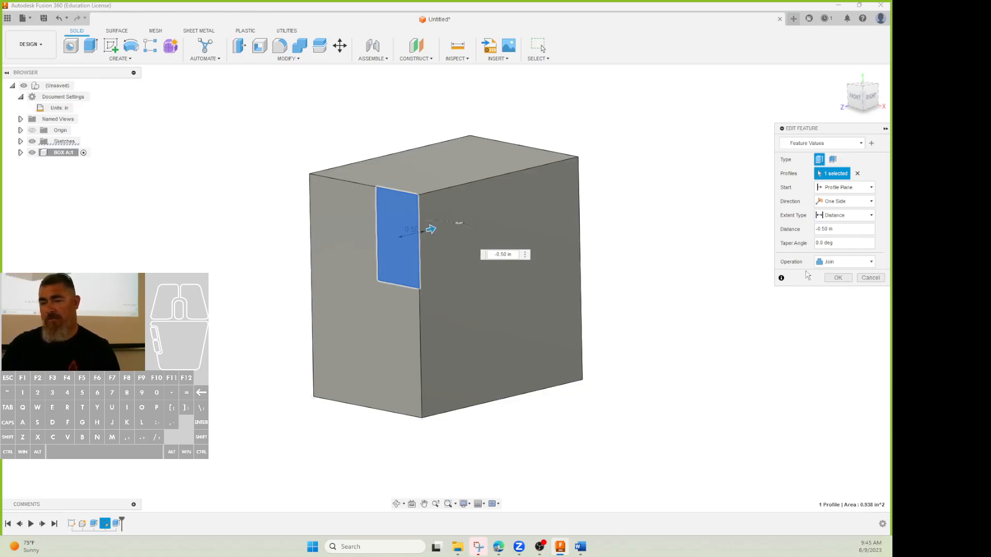
{"action": "left_click_drag", "start_coordinate": [432, 229], "coordinate": [327, 254]}
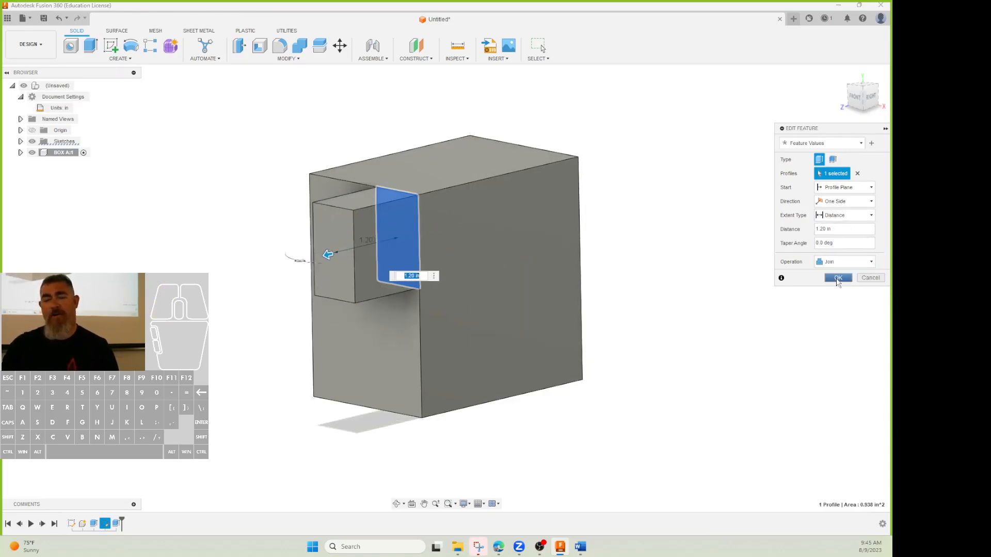
{"action": "left_click", "coordinate": [838, 279]}
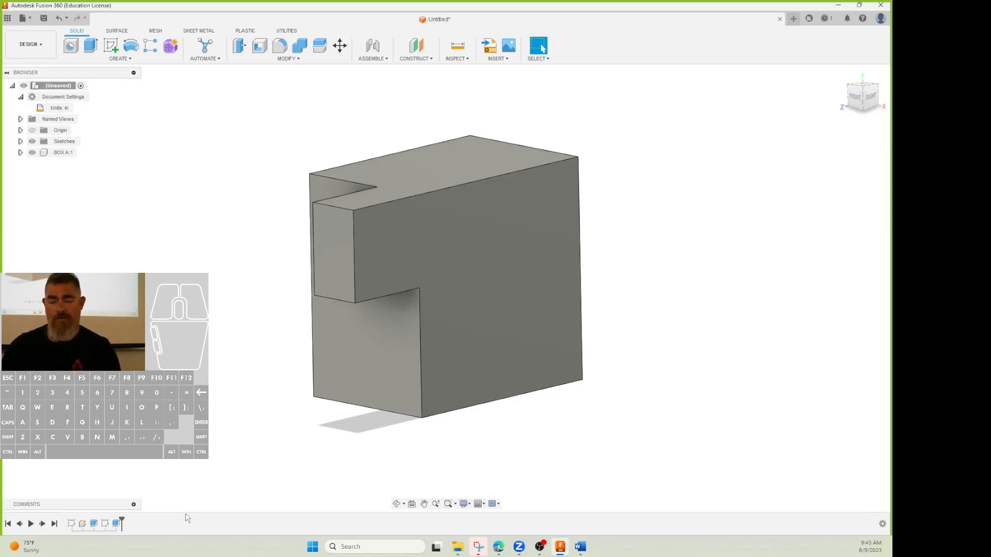
- Reopen the protruding block's extrusion and review the operation types it offers
{"action": "double_click", "coordinate": [116, 524]}
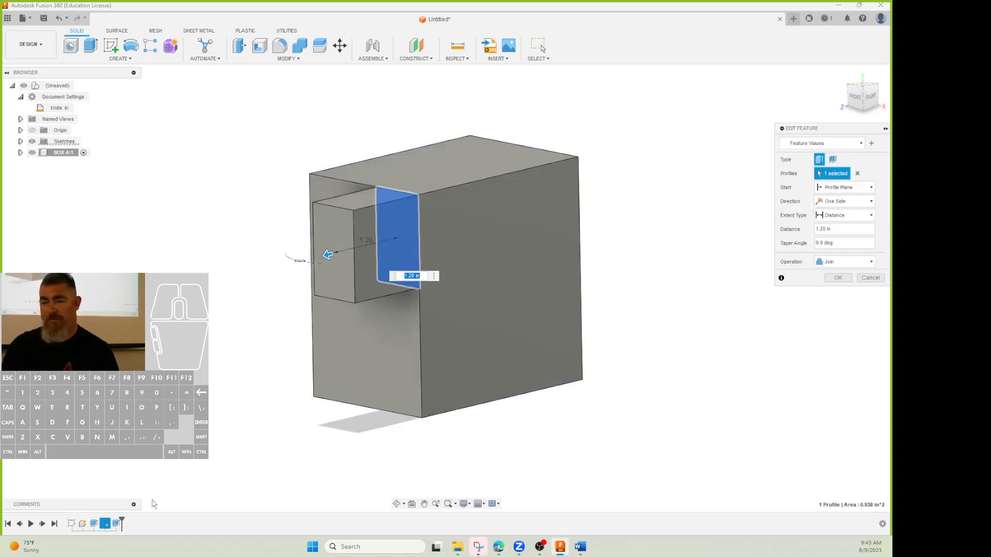
{"action": "left_click", "coordinate": [832, 263]}
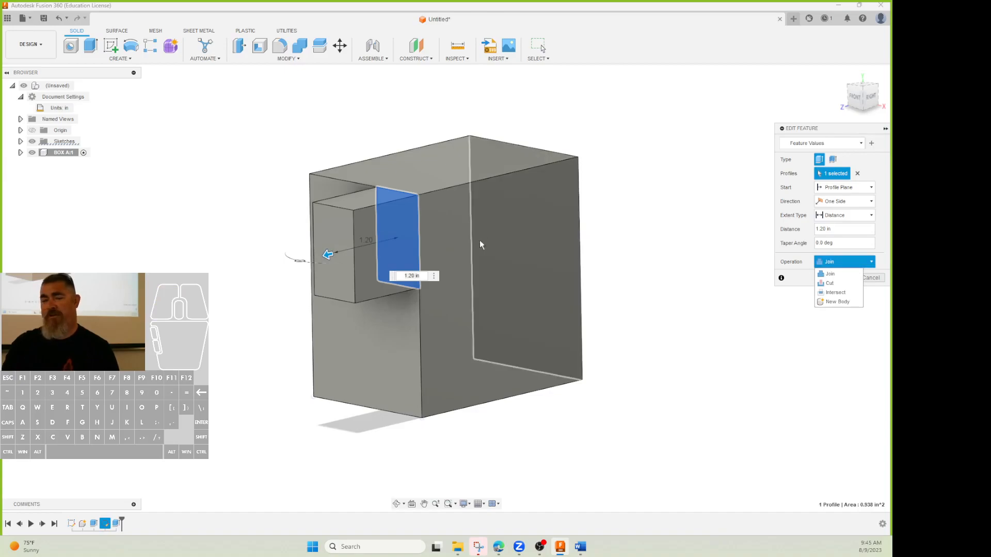
{"action": "left_click", "coordinate": [755, 295]}
{"action": "left_click", "coordinate": [829, 283]}
{"action": "left_click", "coordinate": [849, 277]}
- Delete the corner extrusion and undo back into the open sketch of the corner rectangle
{"action": "left_click", "coordinate": [116, 524]}
{"action": "key", "text": "Delete"}
{"action": "key", "text": "ctrl+z"}
{"action": "key", "text": "ctrl+z"}
{"action": "key", "text": "ctrl+z"}
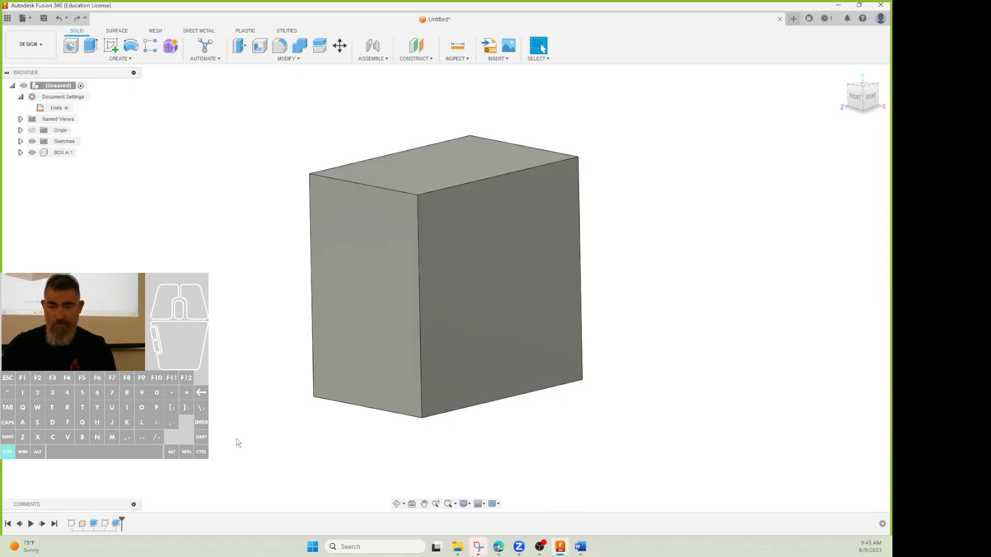
{"action": "key", "text": "ctrl+z"}
{"action": "key", "text": "ctrl+z"}
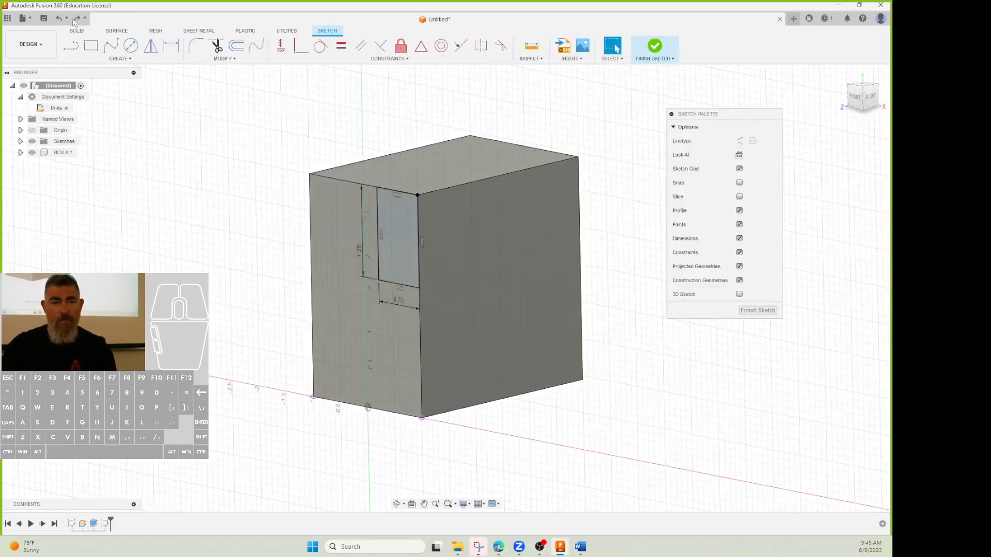
- Finish the sketch and extrude the corner rectangle 1.20 in outward from the front face as a new component
{"action": "left_click", "coordinate": [655, 47]}
{"action": "left_click", "coordinate": [91, 45]}
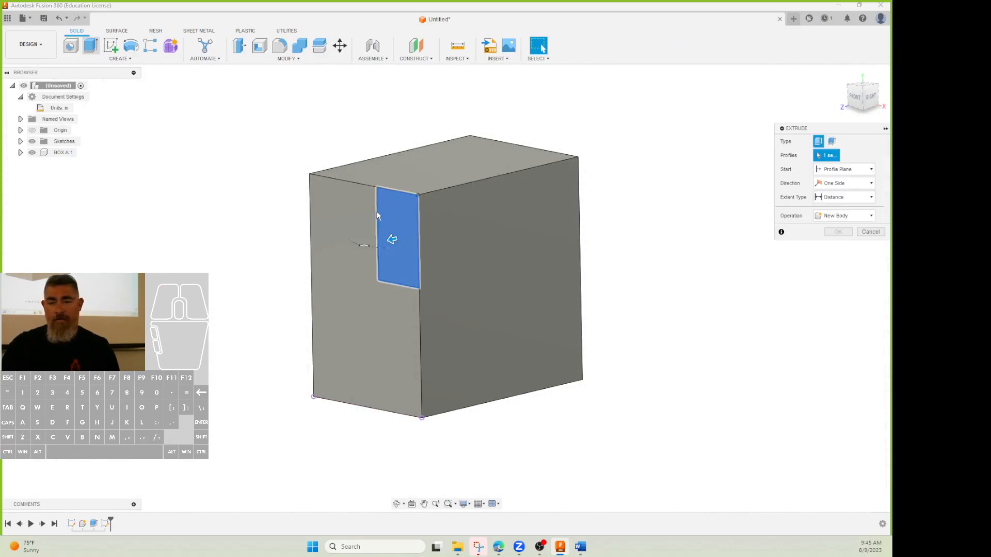
{"action": "left_click_drag", "start_coordinate": [392, 240], "coordinate": [328, 254]}
{"action": "left_click", "coordinate": [846, 261]}
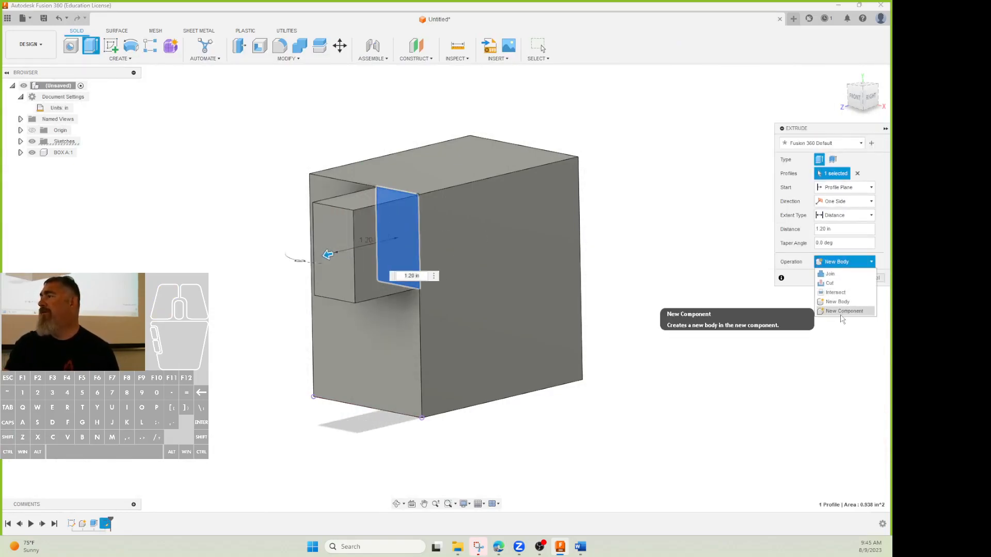
{"action": "left_click", "coordinate": [840, 314]}
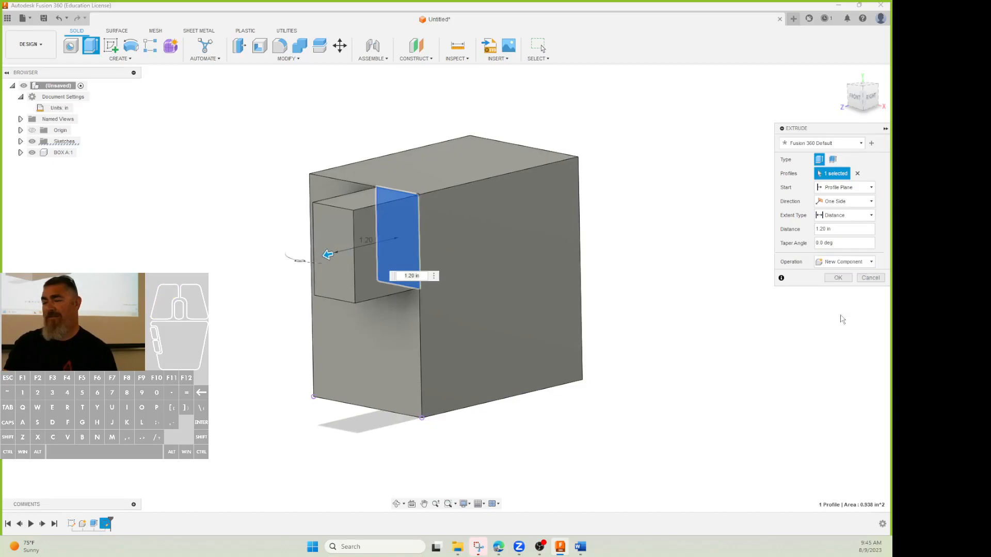
{"action": "left_click", "coordinate": [837, 279]}
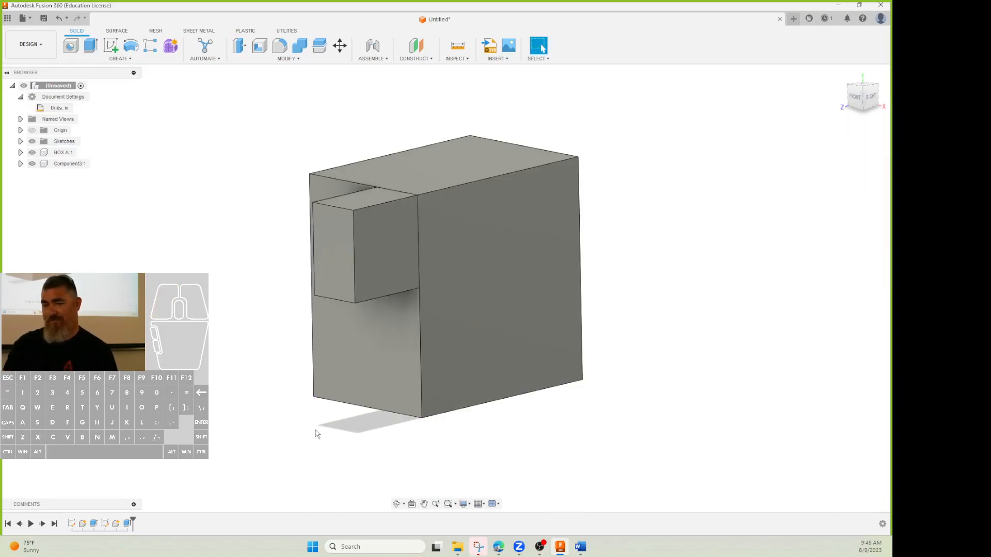
- Hide and show BOX A and the newly extruded component in turn to compare the two parts
{"action": "left_click", "coordinate": [31, 154]}
{"action": "left_click", "coordinate": [32, 153]}
{"action": "left_click", "coordinate": [32, 164]}
{"action": "left_click", "coordinate": [32, 164]}
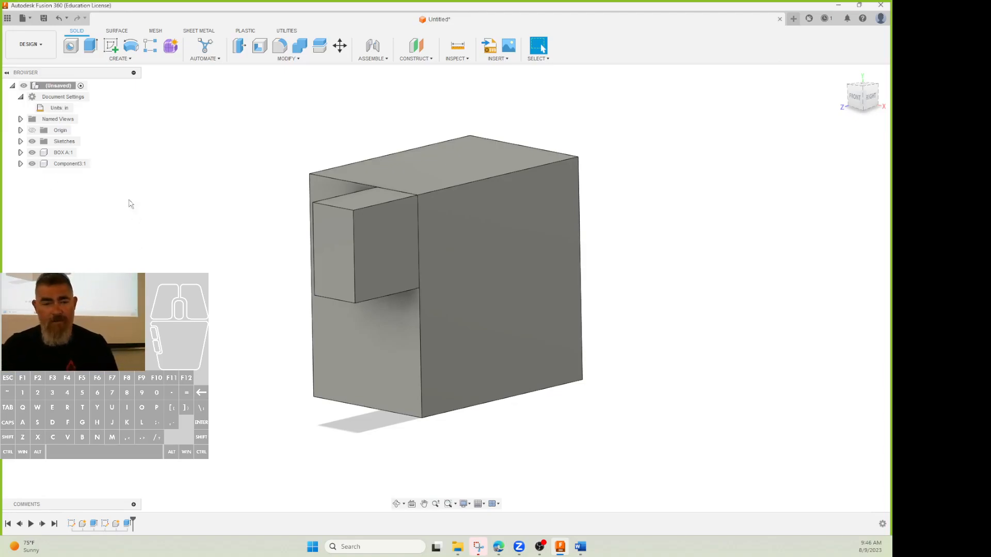
- Reopen the new component's extrusion for editing and try changing its operation
{"action": "double_click", "coordinate": [127, 523]}
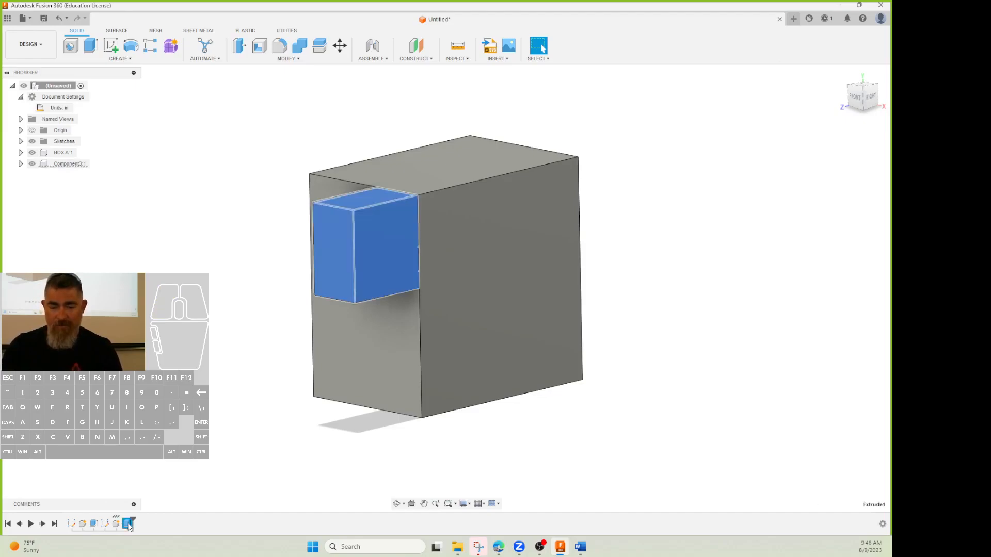
{"action": "left_click", "coordinate": [845, 261]}
{"action": "left_click", "coordinate": [832, 270]}
{"action": "left_click", "coordinate": [839, 277]}
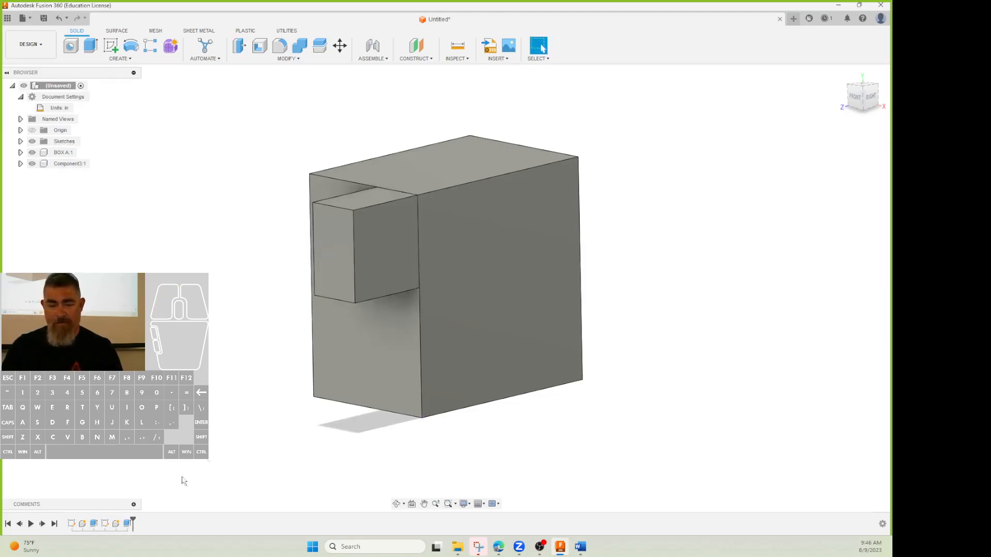
- Delete the new corner component from the design history
{"action": "left_click", "coordinate": [116, 523]}
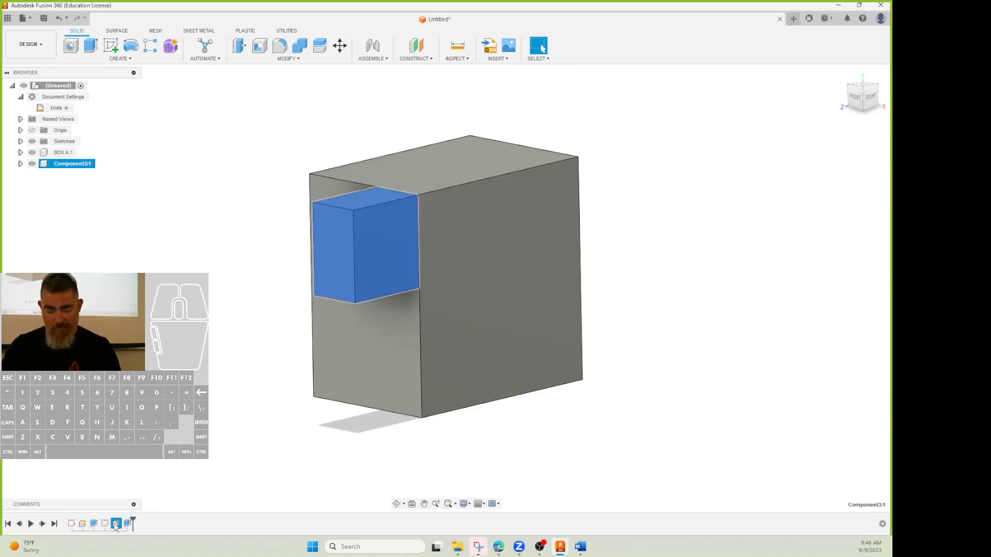
{"action": "key", "text": "Delete"}
{"action": "left_click", "coordinate": [409, 291]}
{"action": "left_click", "coordinate": [105, 523]}
{"action": "key", "text": "e"}
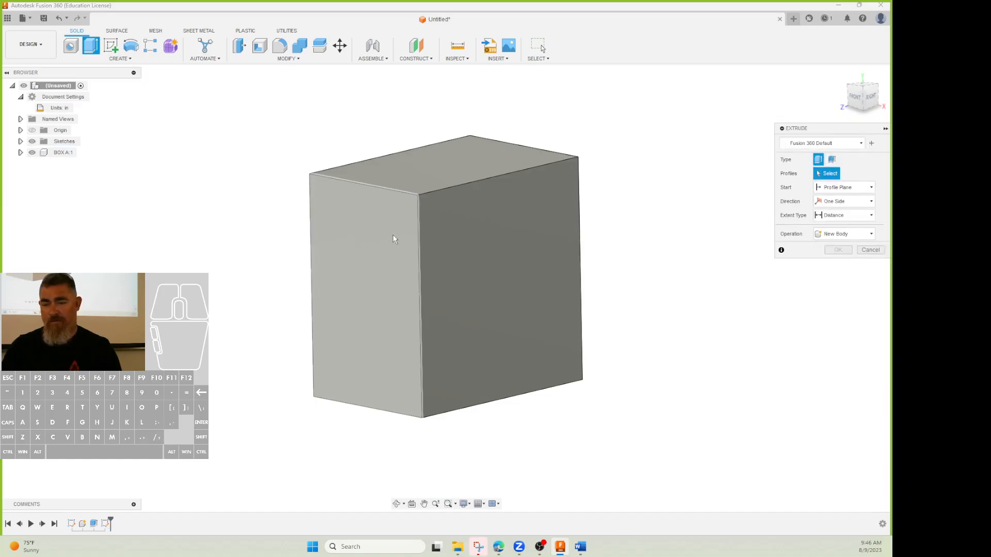
{"action": "key", "text": "Escape"}
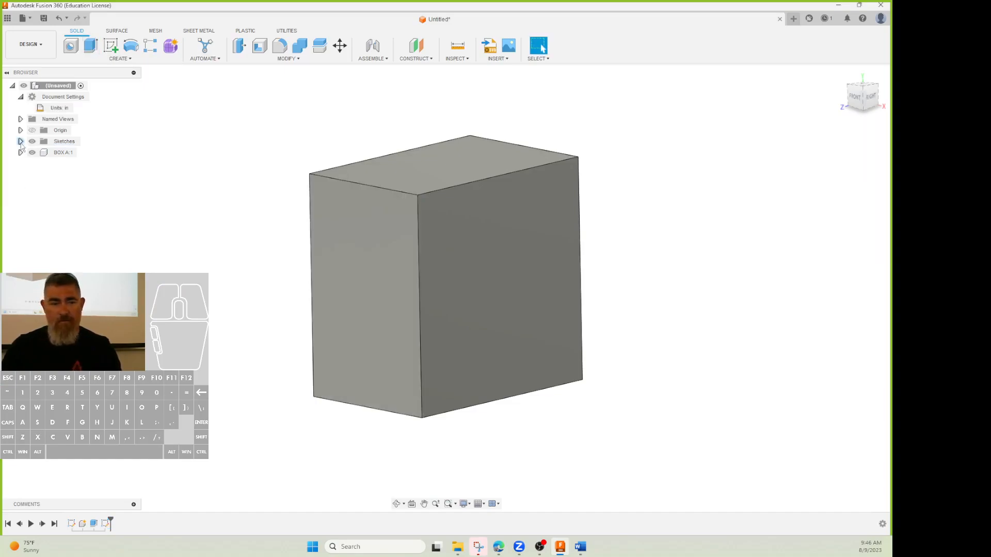
- Make the corner rectangle's sketch visible again on the box's front face
{"action": "left_click", "coordinate": [21, 141]}
{"action": "left_click", "coordinate": [40, 164]}
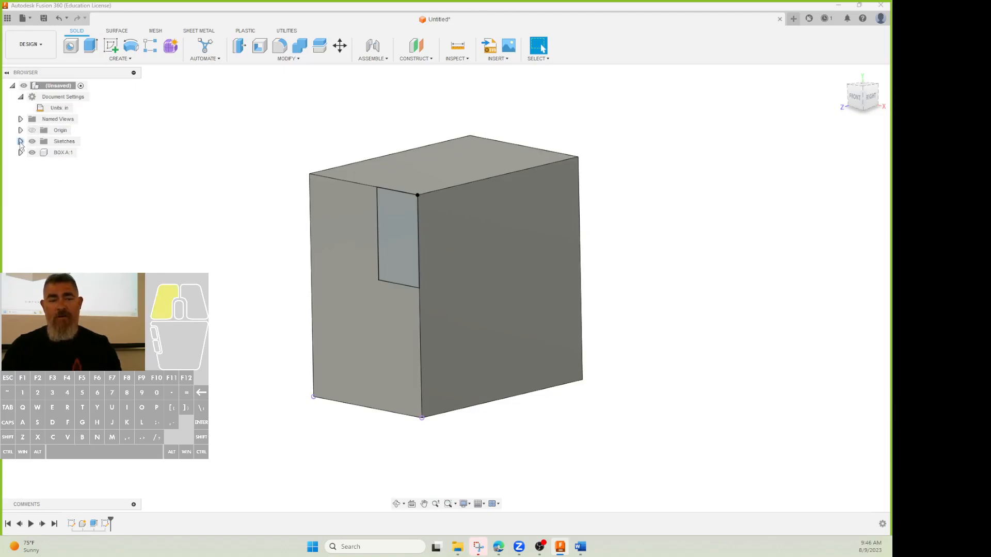
{"action": "left_click", "coordinate": [41, 164]}
{"action": "left_click", "coordinate": [41, 164]}
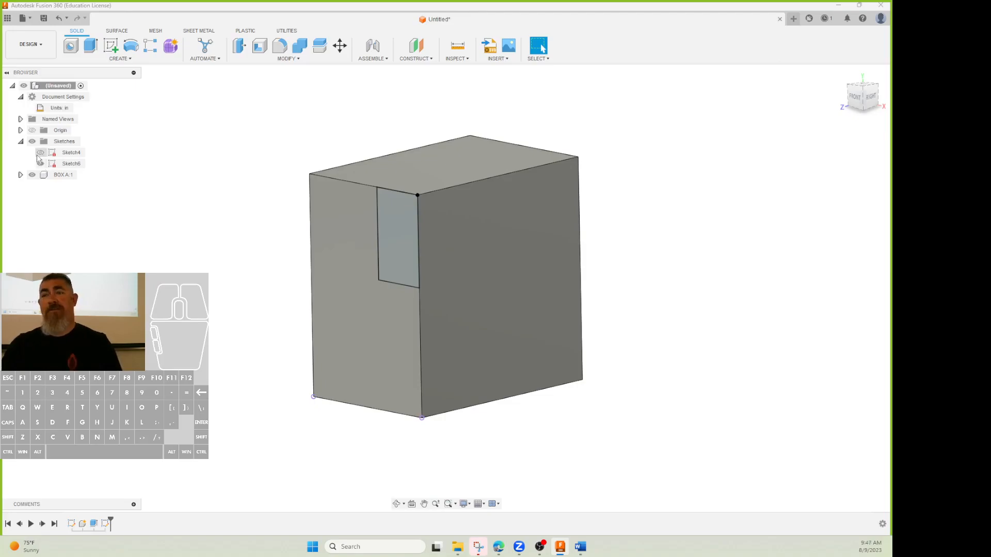
{"action": "left_click", "coordinate": [38, 158]}
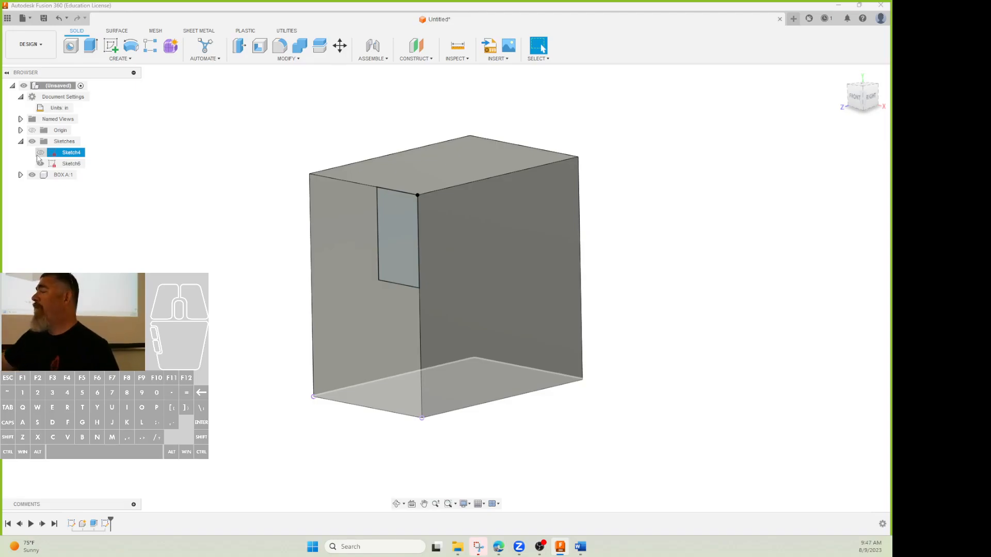
{"action": "left_click", "coordinate": [124, 239]}
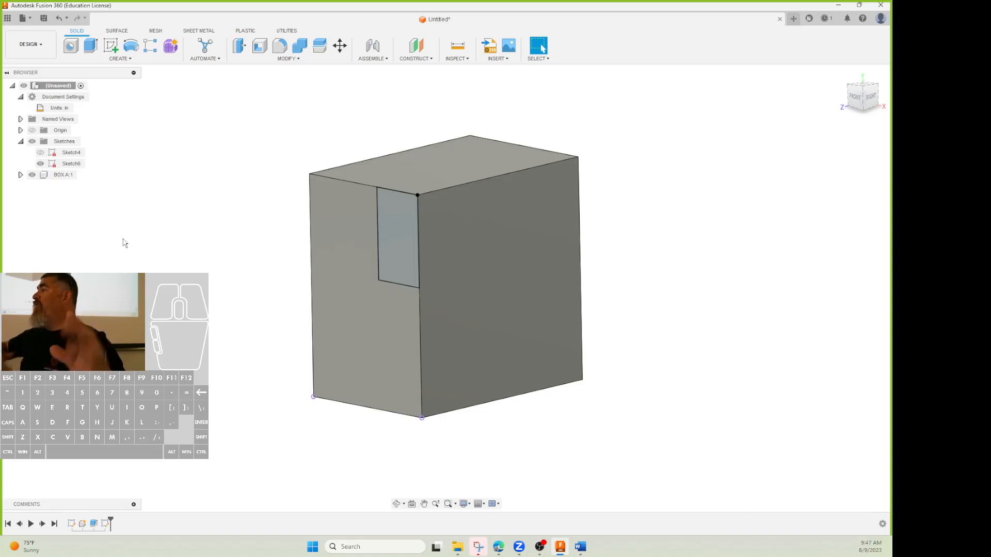
- Extrude the corner rectangle 0.70 in outward from the front face and join it to BOX A
{"action": "key", "text": "e"}
{"action": "left_click", "coordinate": [390, 241]}
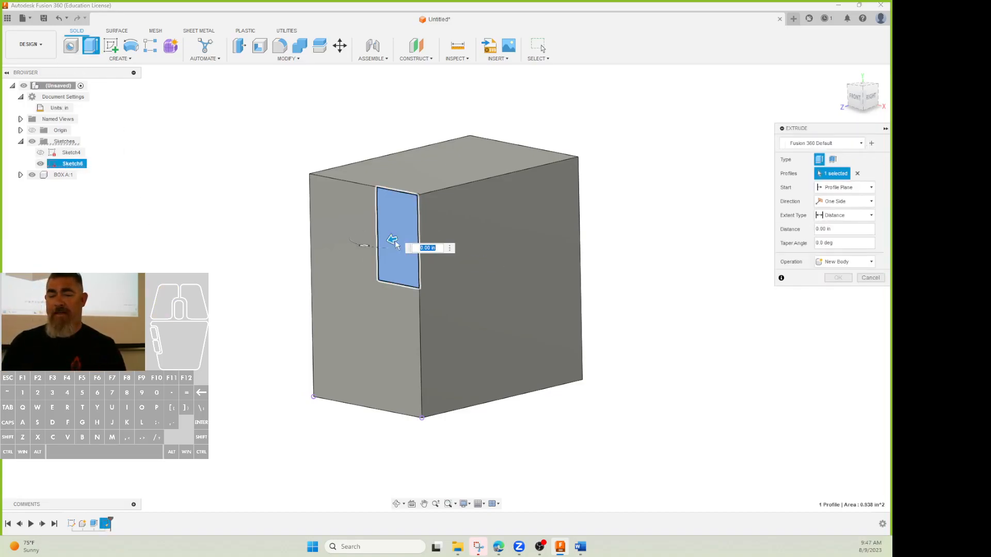
{"action": "key", "text": "Return"}
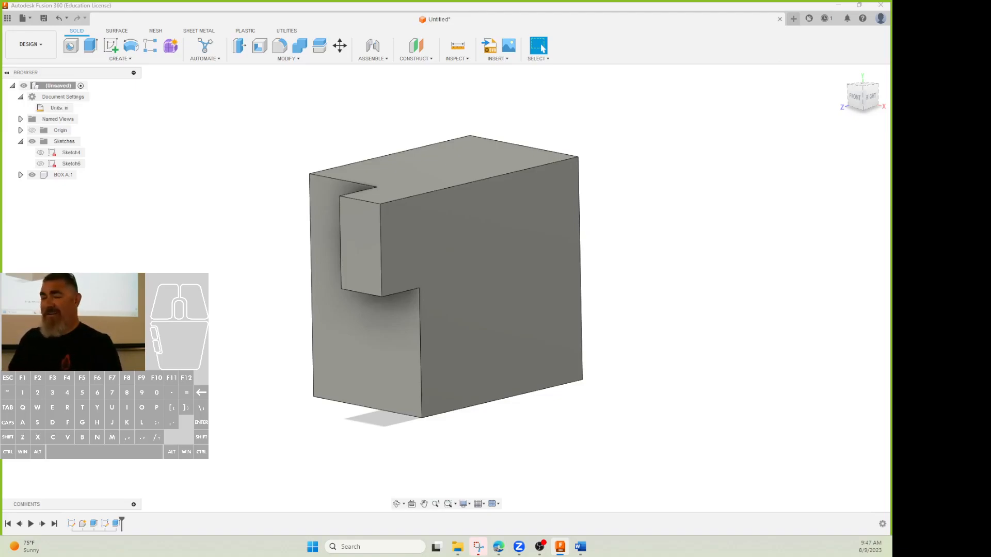
{"action": "middle_click_drag", "start_coordinate": [218, 261], "coordinate": [212, 312]}
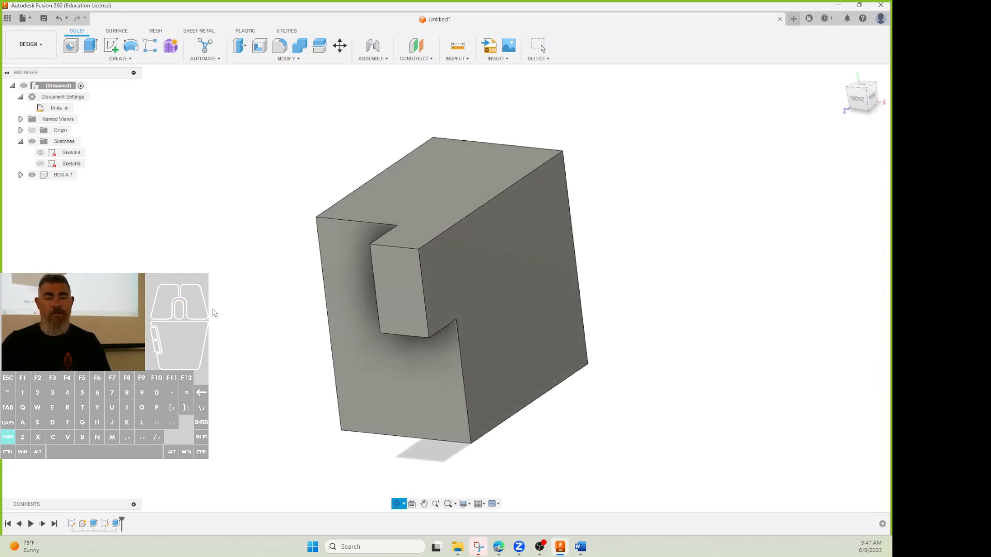
{"action": "middle_click_drag", "start_coordinate": [221, 266], "coordinate": [212, 265], "text": "shift"}
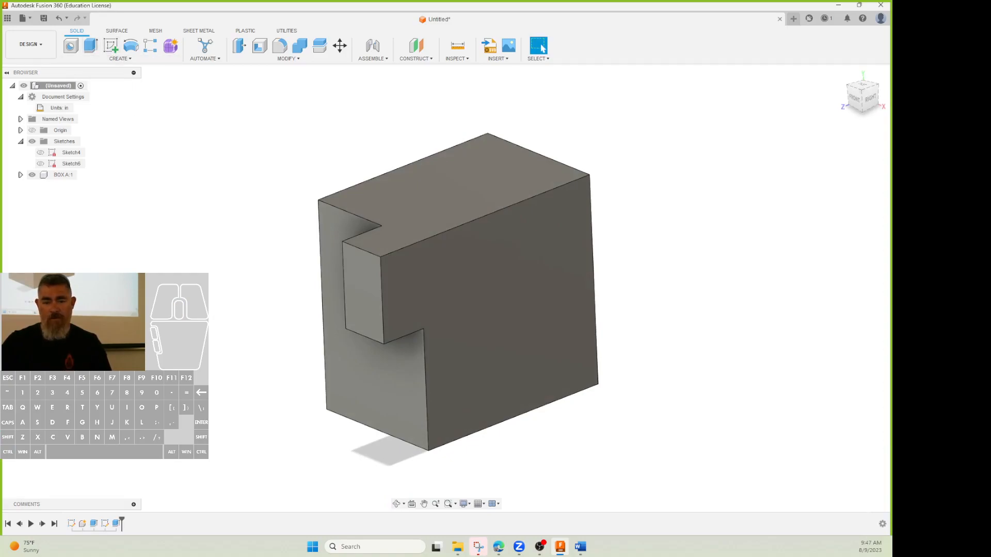
- Edit the corner extrusion into a cut that runs 3.00 in back into the box
{"action": "left_click", "coordinate": [117, 524]}
{"action": "double_click", "coordinate": [117, 524]}
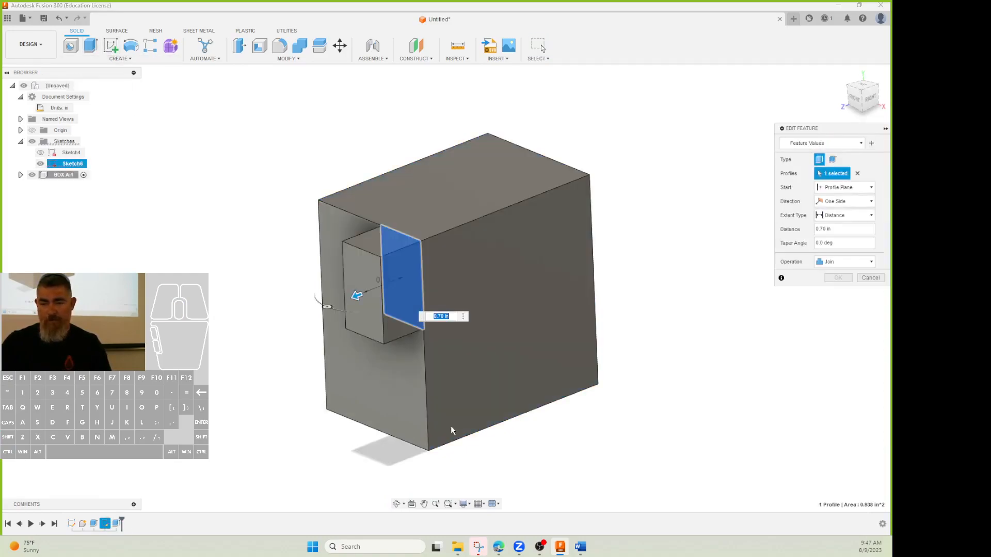
{"action": "left_click", "coordinate": [844, 262]}
{"action": "left_click", "coordinate": [831, 285]}
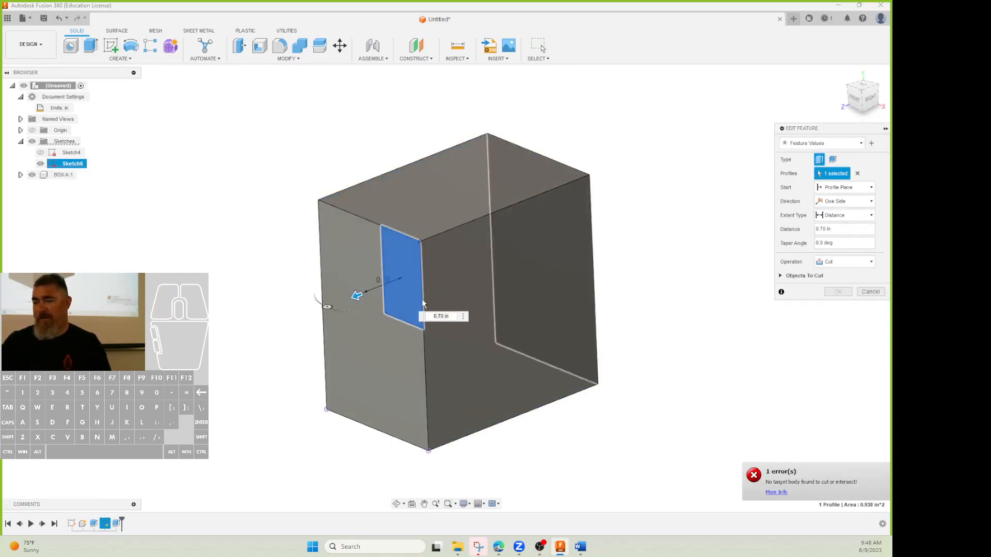
{"action": "left_click_drag", "start_coordinate": [357, 296], "coordinate": [467, 272]}
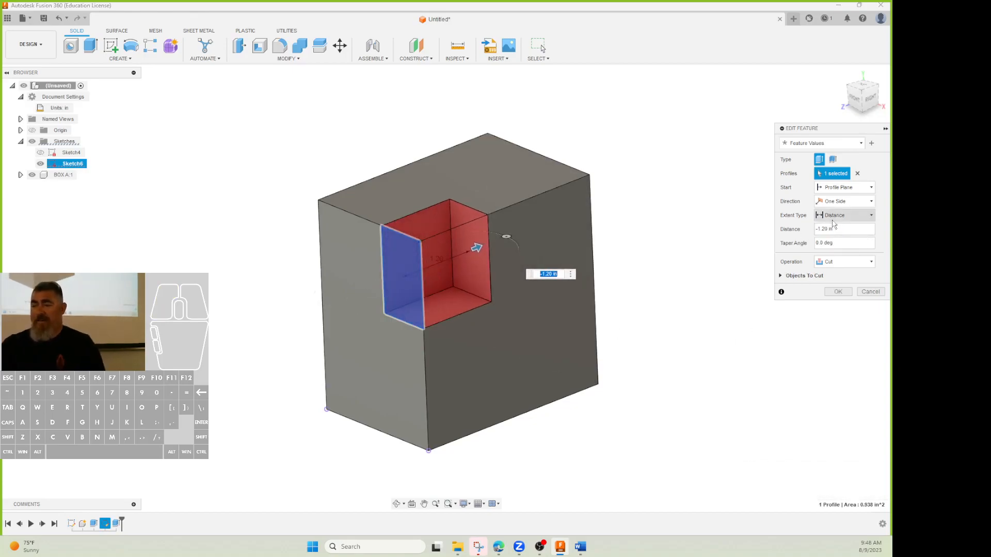
{"action": "left_click", "coordinate": [832, 219]}
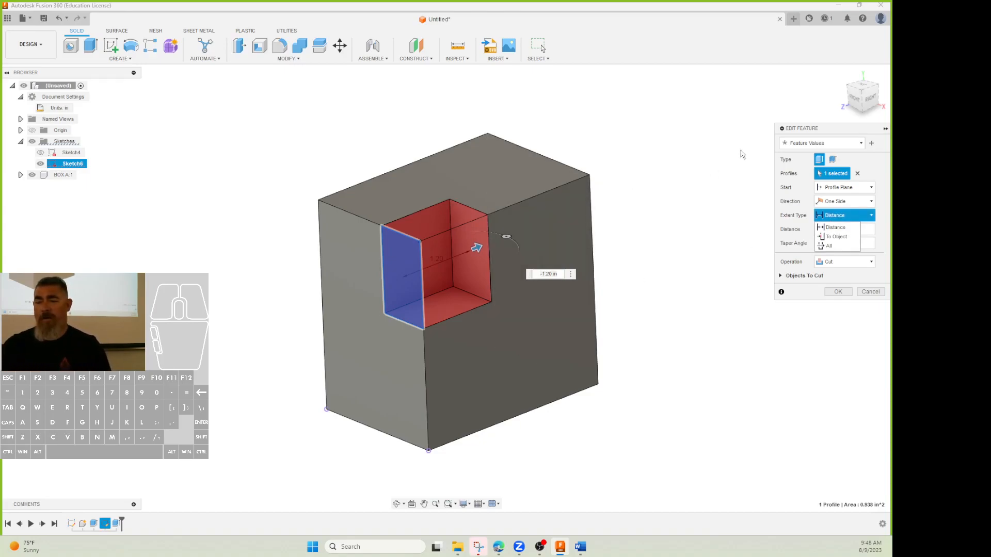
{"action": "left_click", "coordinate": [650, 205]}
{"action": "left_click_drag", "start_coordinate": [475, 248], "coordinate": [579, 207]}
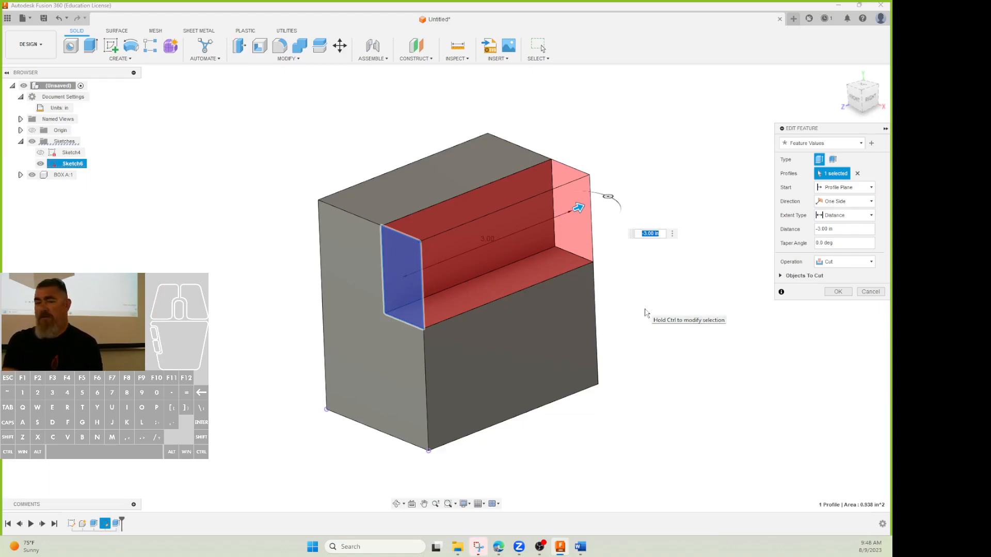
{"action": "left_click", "coordinate": [837, 292]}
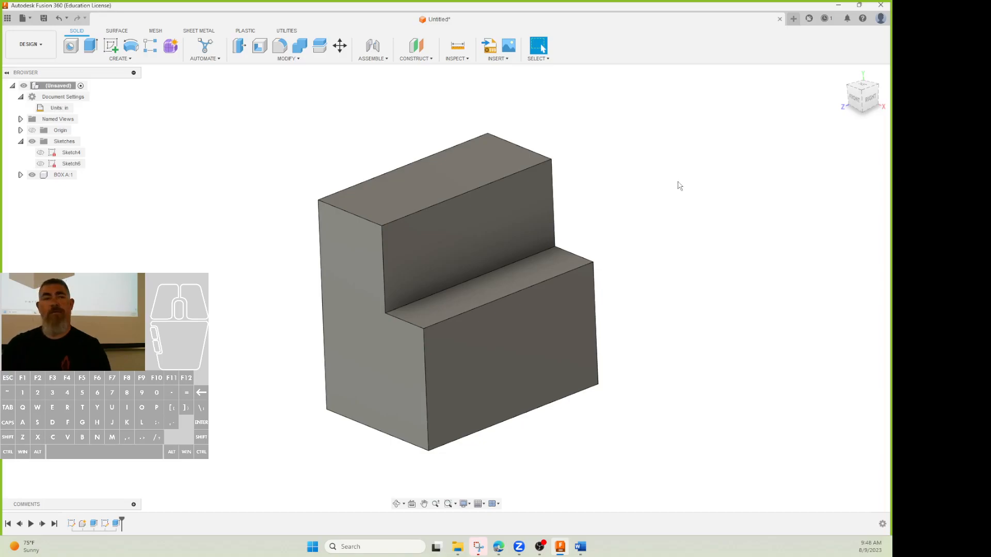
- Edit the box's base sketch, set the rectangle's length to 5 in, and finish the sketch
{"action": "double_click", "coordinate": [71, 523]}
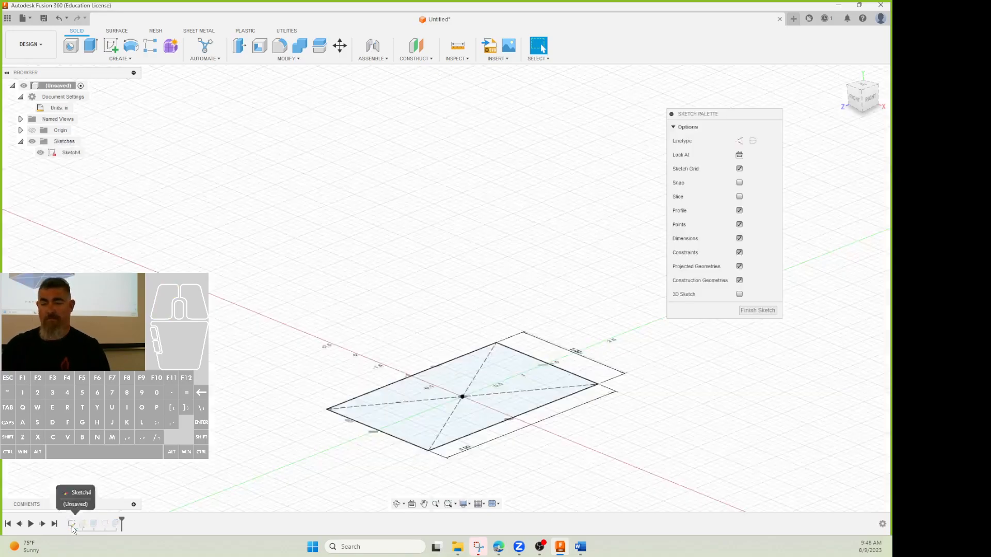
{"action": "double_click", "coordinate": [468, 448]}
{"action": "type", "text": "5"}
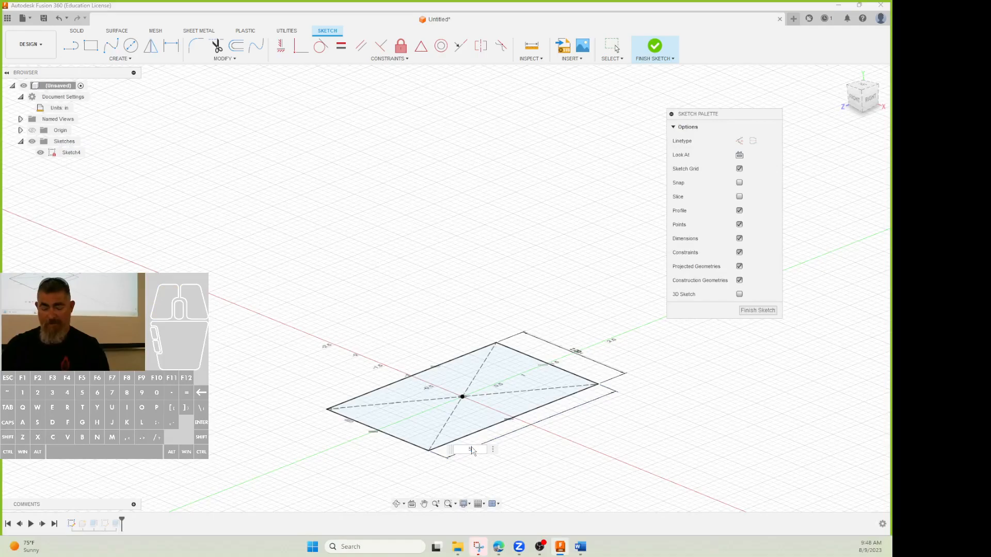
{"action": "key", "text": "Return"}
{"action": "left_click", "coordinate": [757, 310]}
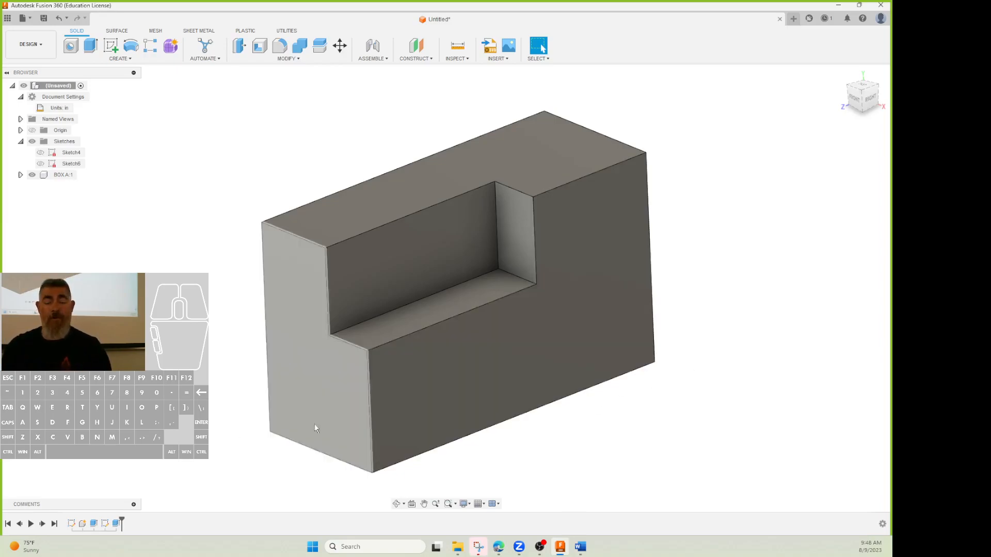
- Change the corner cut's extent type to All so it runs through the whole box
{"action": "double_click", "coordinate": [116, 524]}
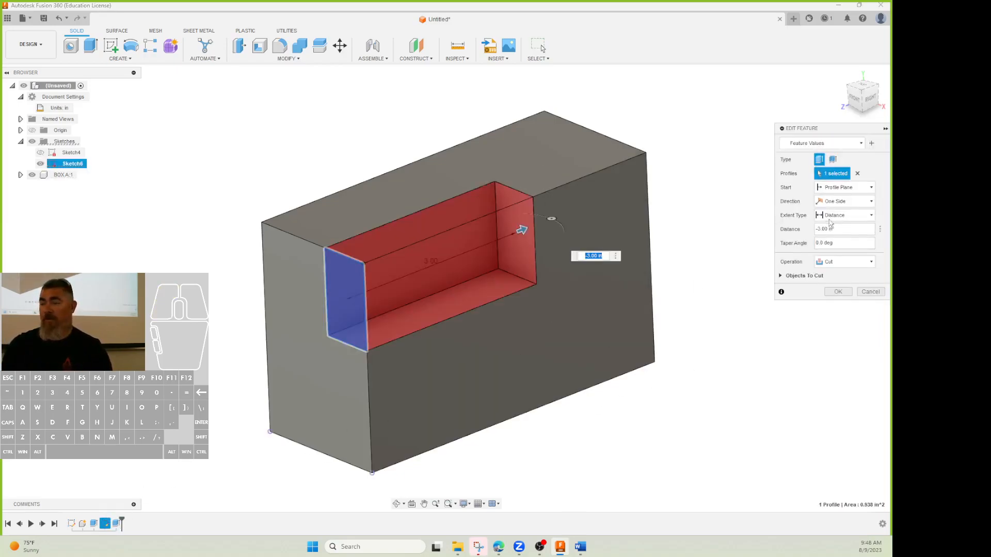
{"action": "left_click", "coordinate": [844, 216]}
{"action": "left_click", "coordinate": [829, 246]}
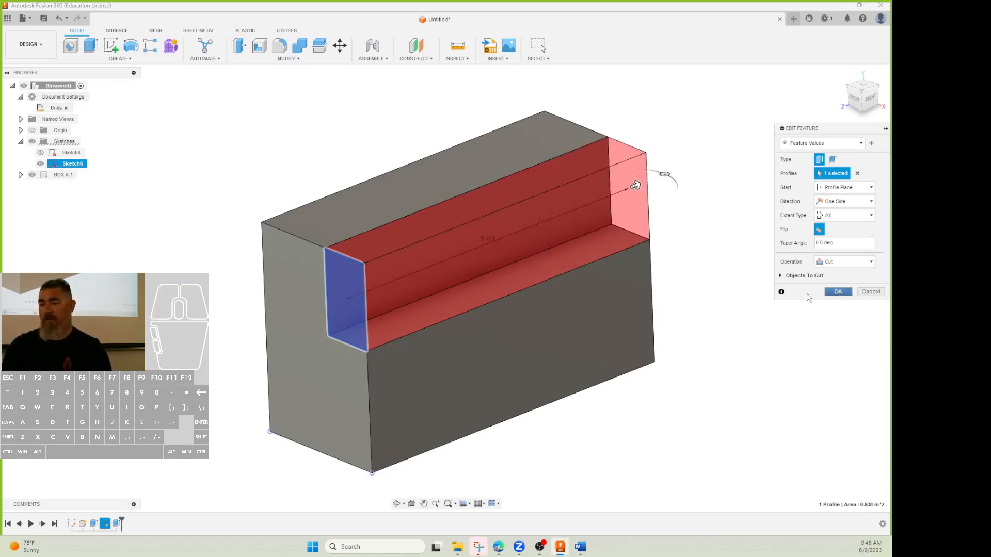
{"action": "left_click", "coordinate": [837, 291]}
- Reopen the base sketch, set the rectangle's length to 15 in, and finish the sketch
{"action": "double_click", "coordinate": [73, 524]}
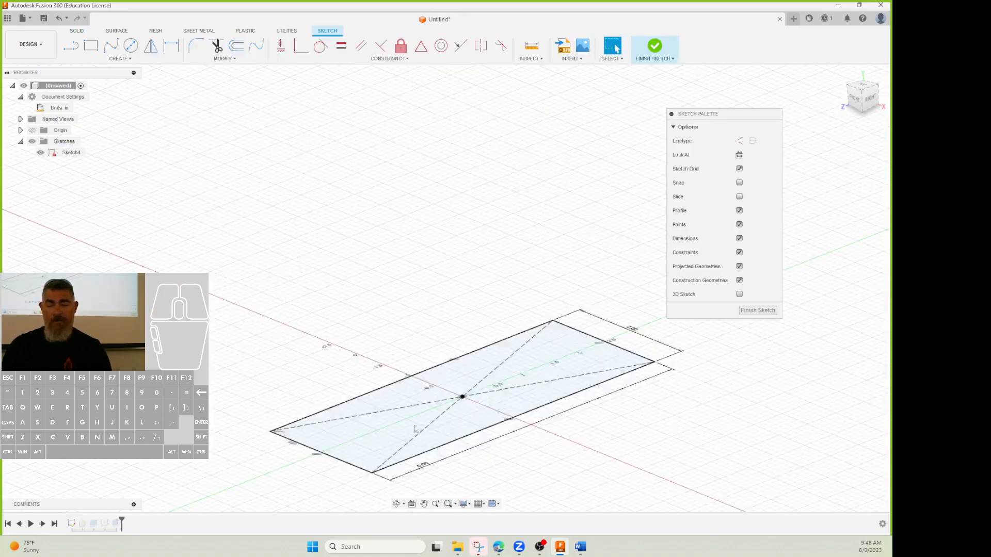
{"action": "double_click", "coordinate": [572, 410]}
{"action": "type", "text": "15"}
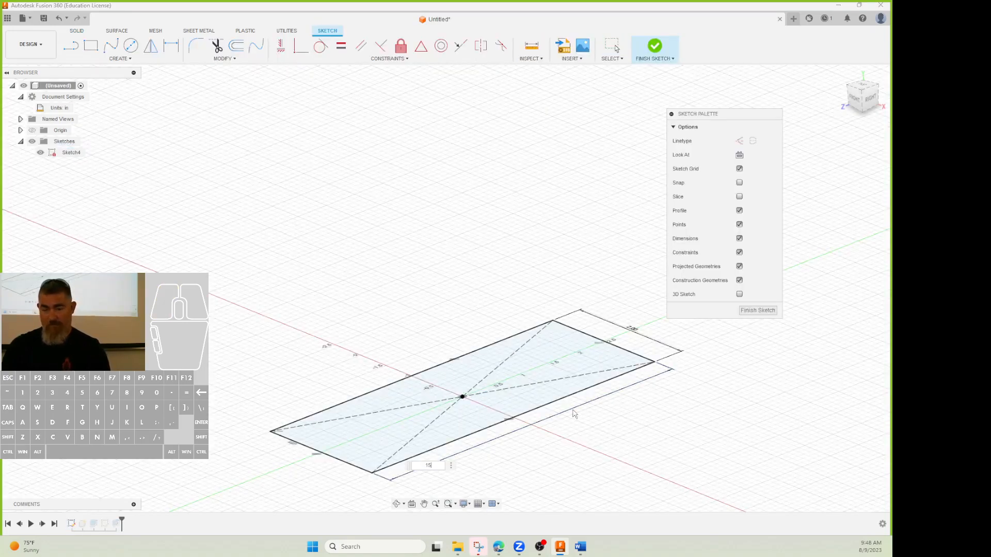
{"action": "key", "text": "Return"}
{"action": "left_click", "coordinate": [656, 46]}
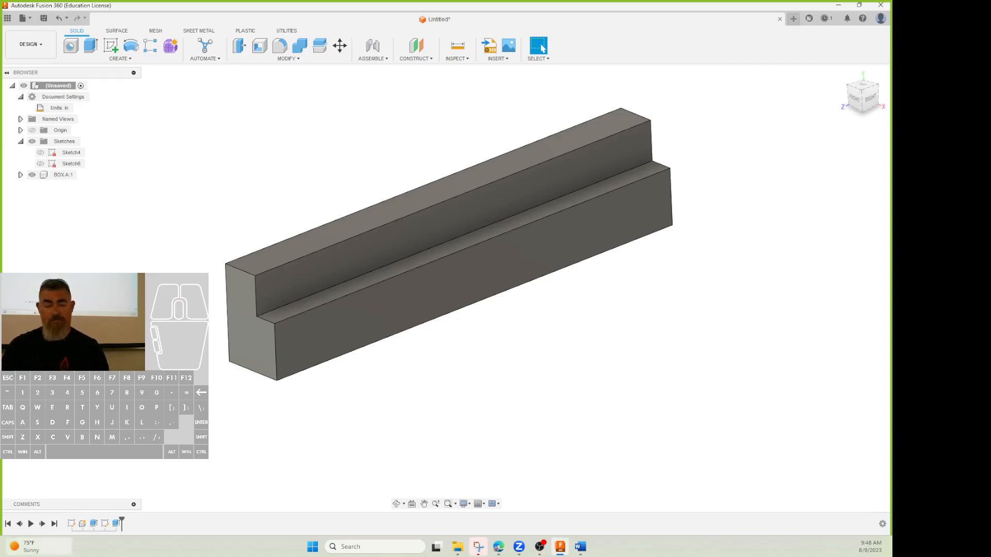
- Undo the last length change of the base rectangle
{"action": "key", "text": "ctrl+z"}
{"action": "key", "text": "ctrl+z"}
{"action": "key", "text": "ctrl+z"}
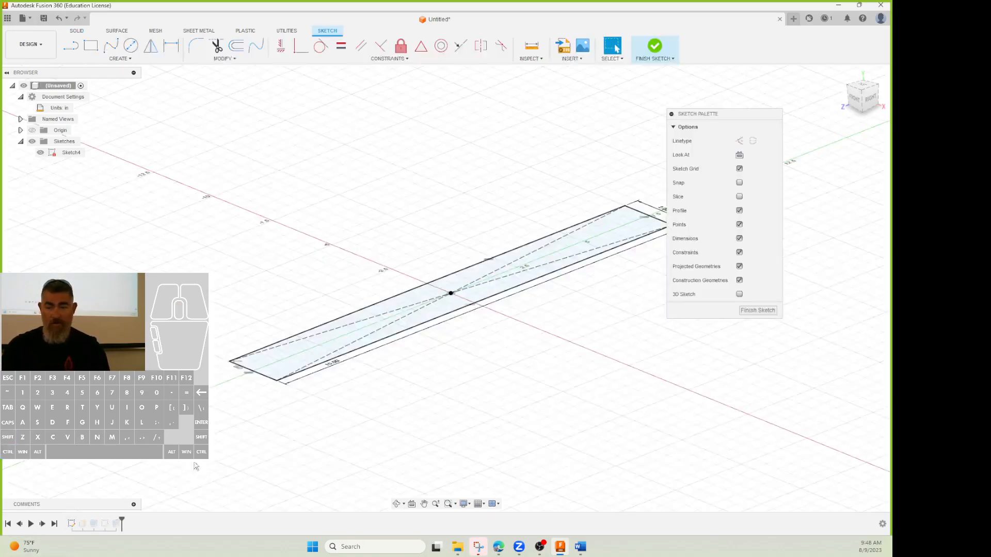
- Set the corner cut's extent to To Object, using the box's back face with an offset of -1 in
{"action": "double_click", "coordinate": [105, 523]}
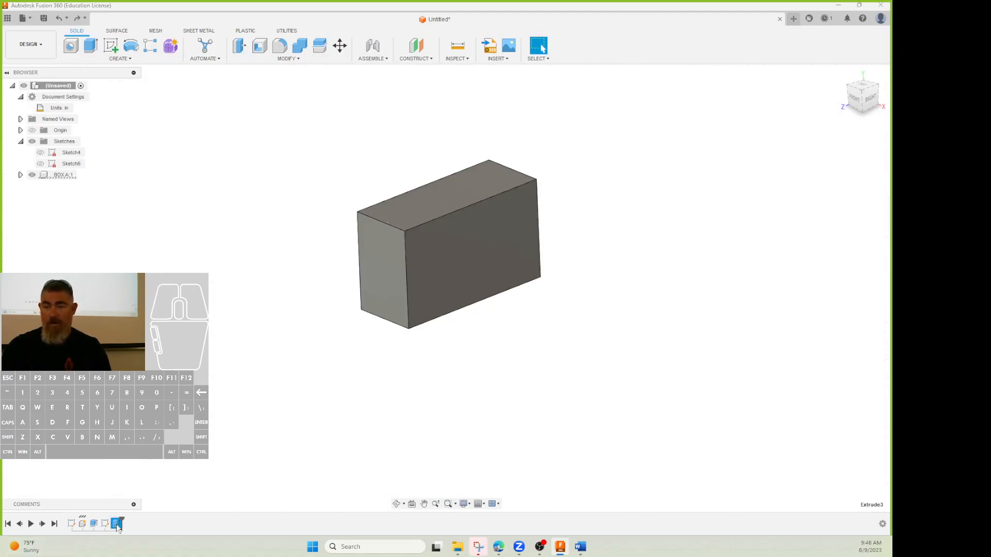
{"action": "middle_click_drag", "start_coordinate": [690, 237], "coordinate": [494, 311]}
{"action": "scroll", "coordinate": [494, 311], "scroll_direction": "up", "scroll_amount": 3}
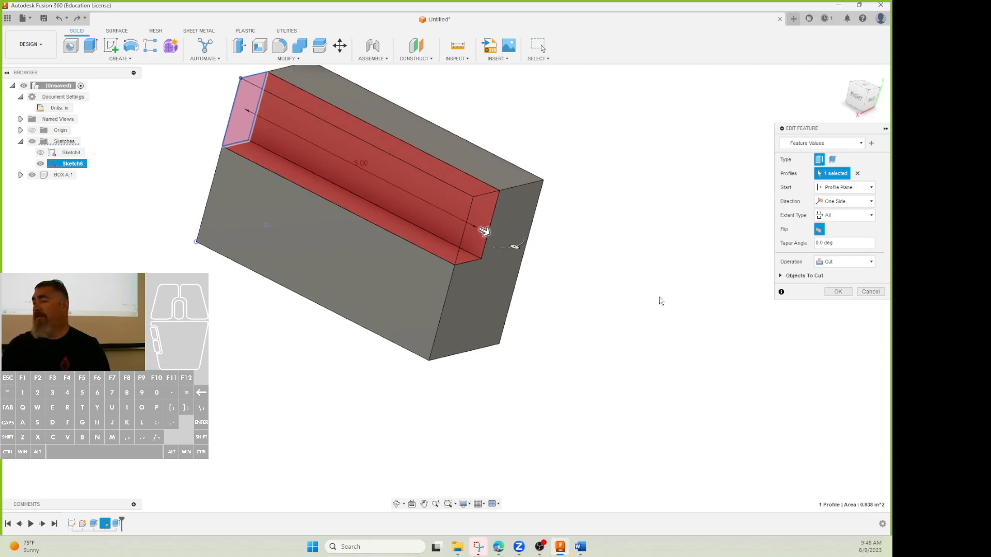
{"action": "left_click", "coordinate": [859, 202]}
{"action": "left_click", "coordinate": [836, 213]}
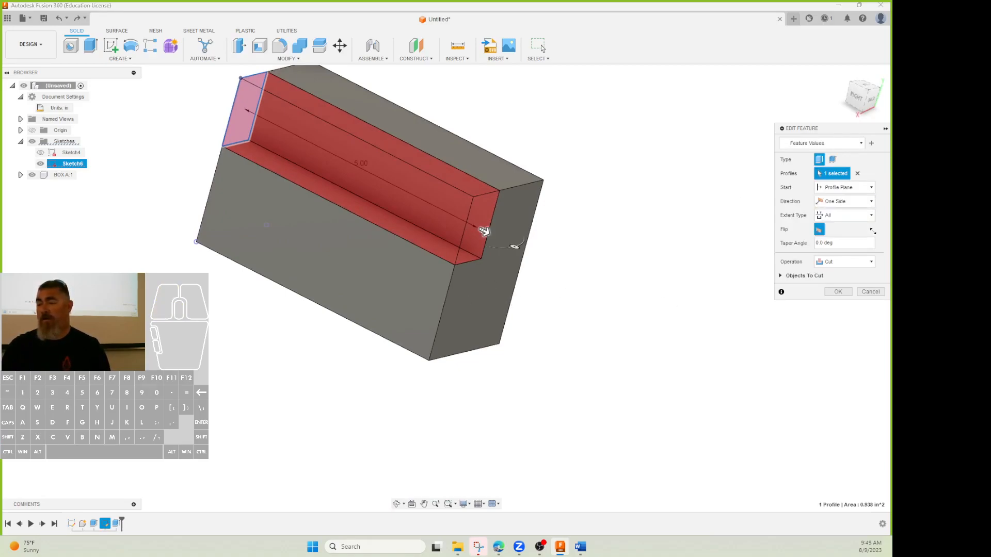
{"action": "left_click", "coordinate": [838, 216]}
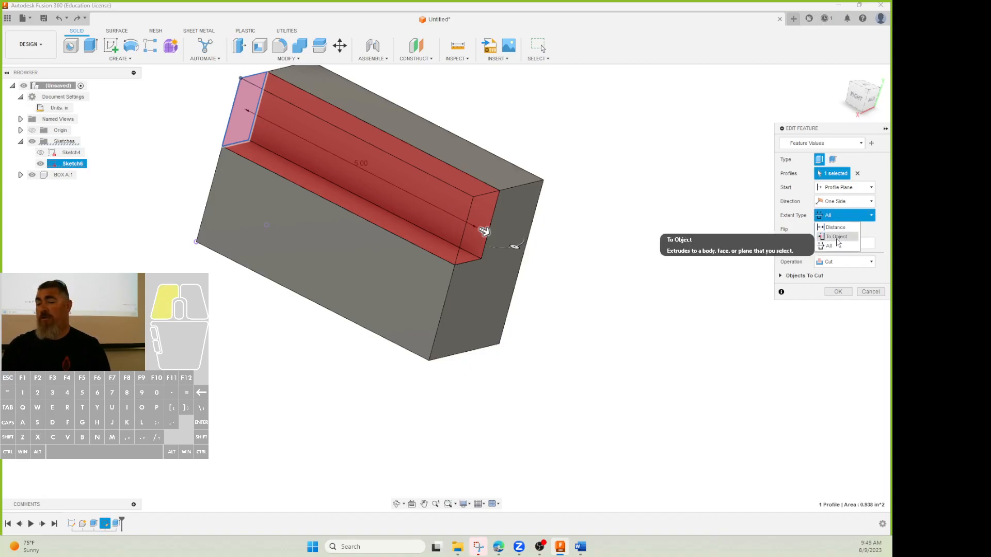
{"action": "left_click", "coordinate": [835, 238]}
{"action": "left_click", "coordinate": [488, 264]}
{"action": "left_click", "coordinate": [821, 257]}
{"action": "type", "text": "-1"}
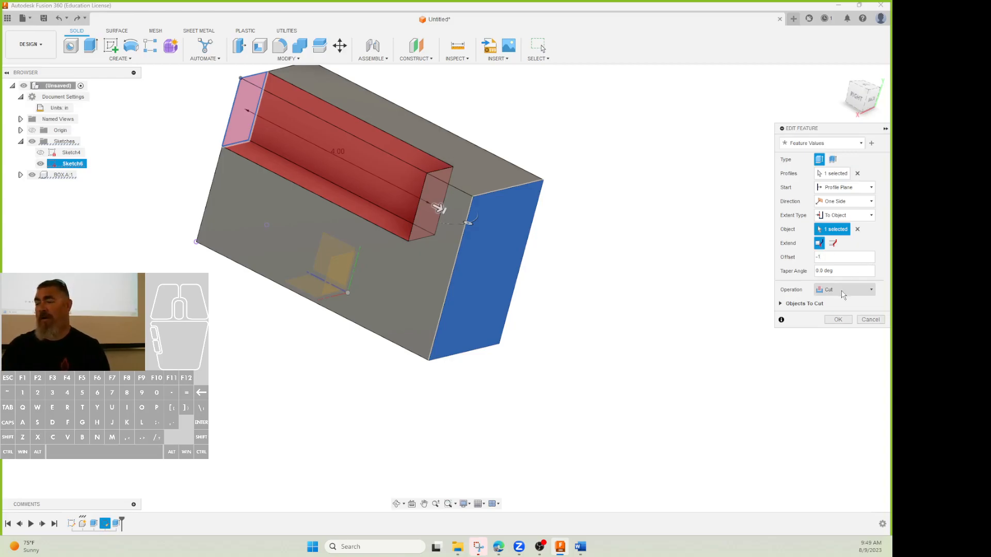
{"action": "left_click", "coordinate": [837, 320]}
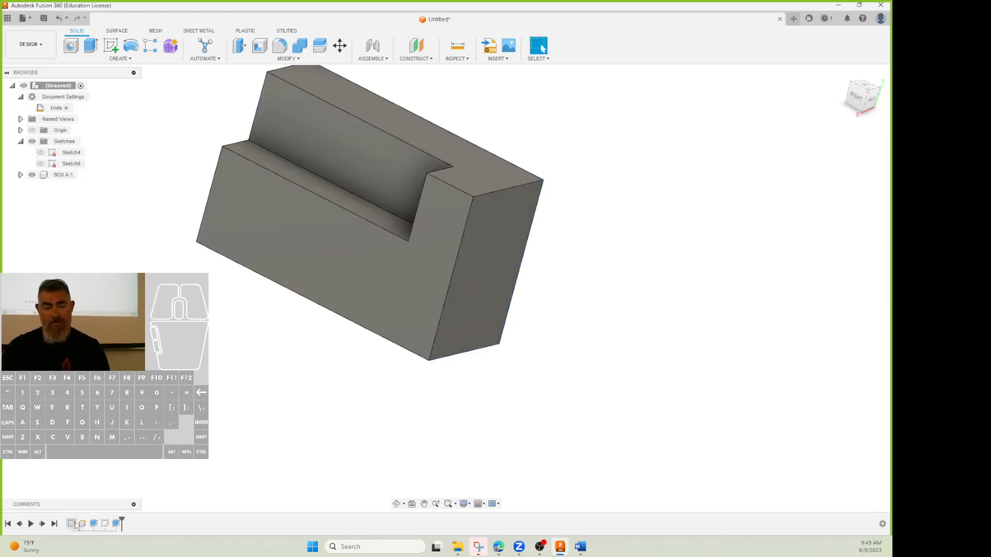
- Set the base rectangle's length to 3 in and finish the sketch
{"action": "double_click", "coordinate": [72, 523]}
{"action": "double_click", "coordinate": [371, 343]}
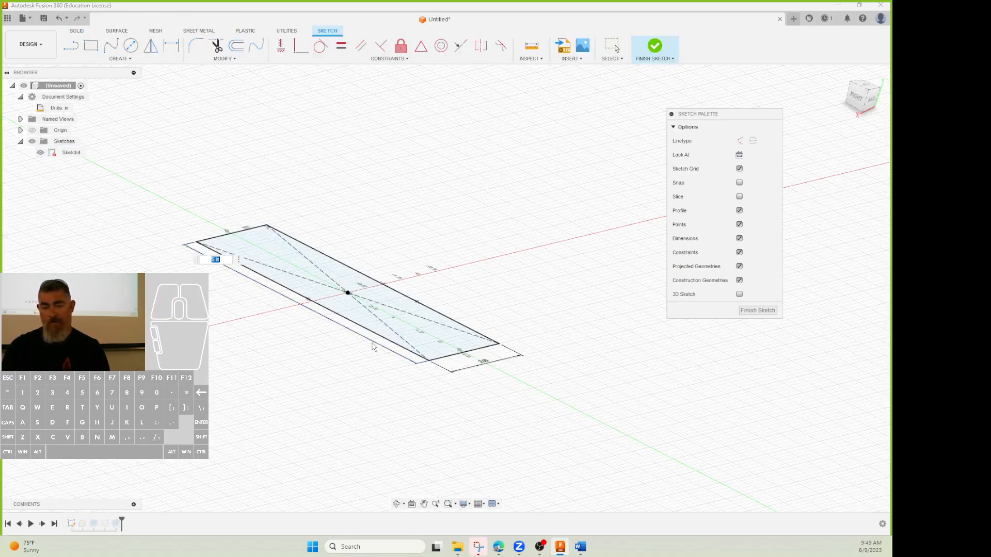
{"action": "type", "text": "3"}
{"action": "key", "text": "Return"}
{"action": "left_click", "coordinate": [757, 311]}
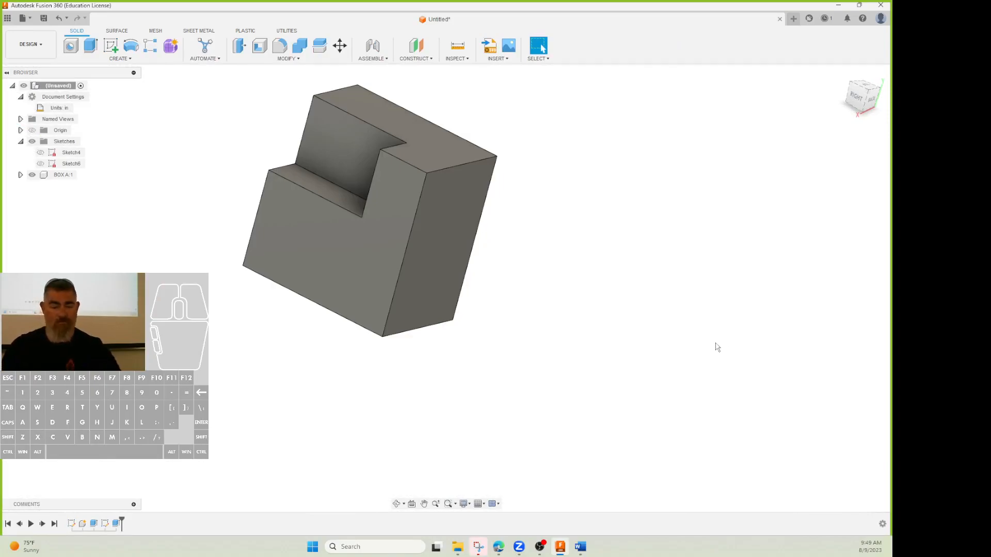
- Edit the corner cut so that it starts at an offset of -0.5 in from the profile plane
{"action": "double_click", "coordinate": [116, 524]}
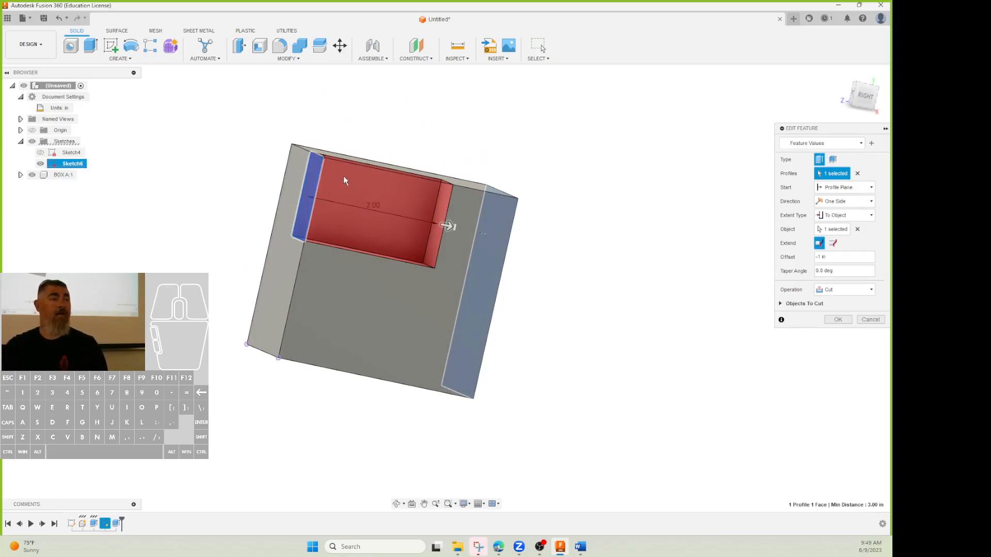
{"action": "left_click", "coordinate": [830, 185]}
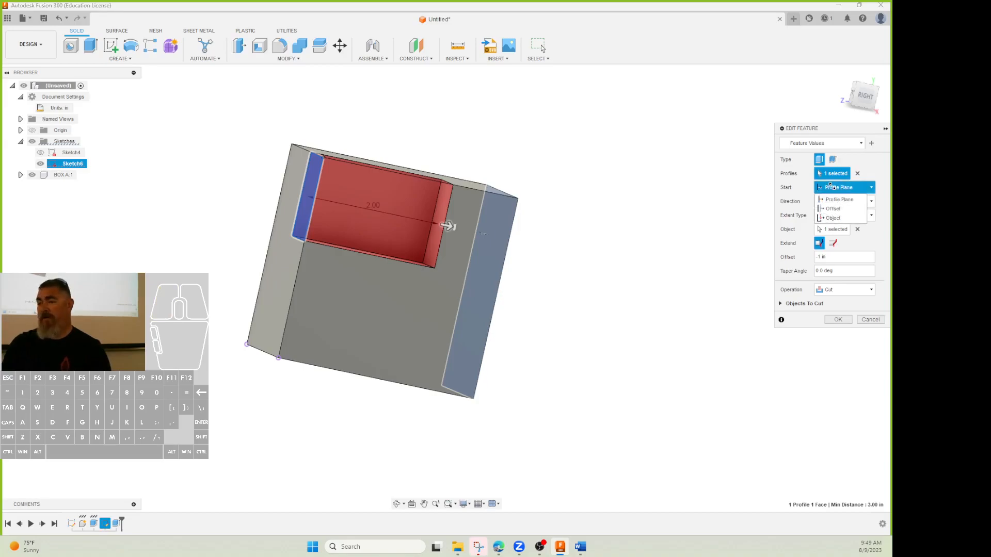
{"action": "left_click", "coordinate": [836, 207]}
{"action": "left_click", "coordinate": [834, 201]}
{"action": "key", "text": "BackSpace"}
{"action": "type", "text": ".5"}
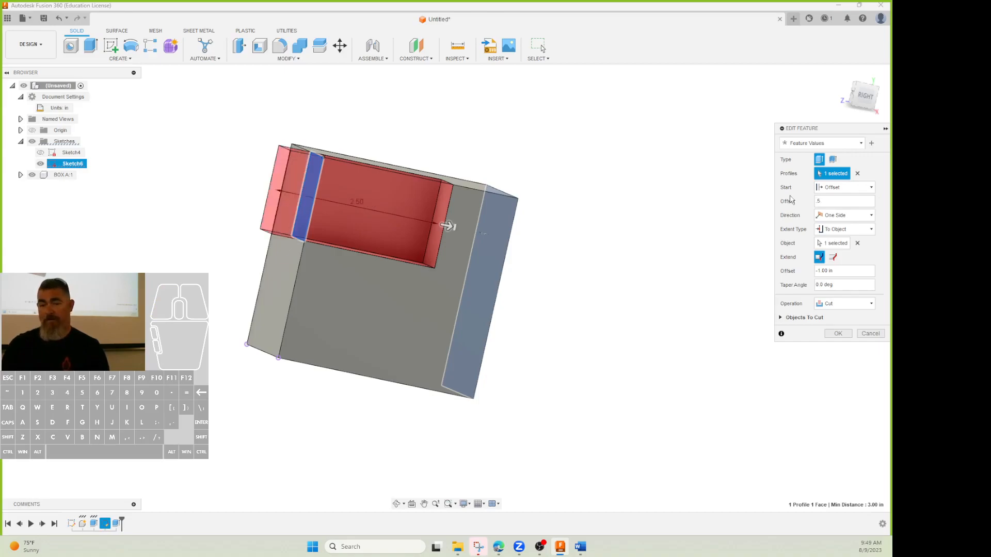
{"action": "type", "text": "-"}
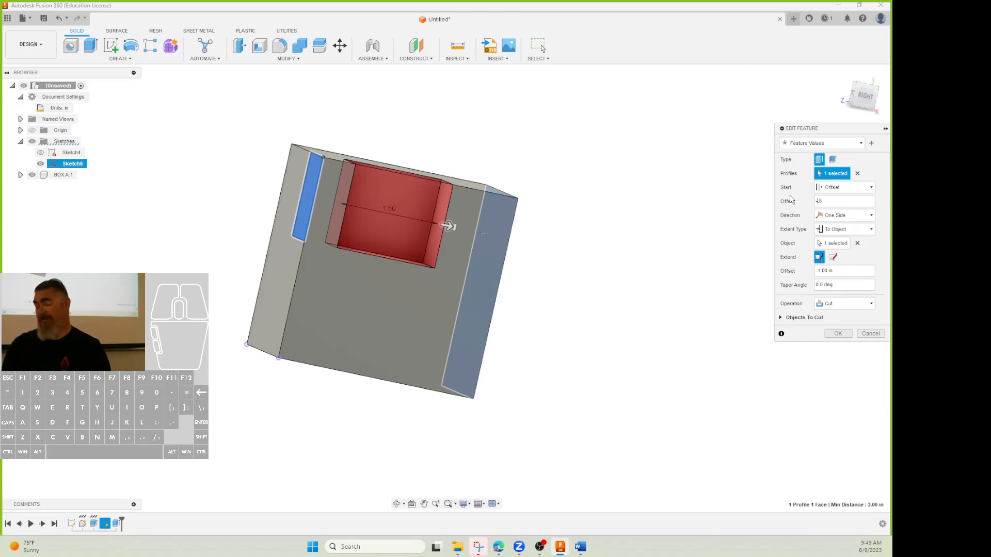
{"action": "key", "text": "Return"}
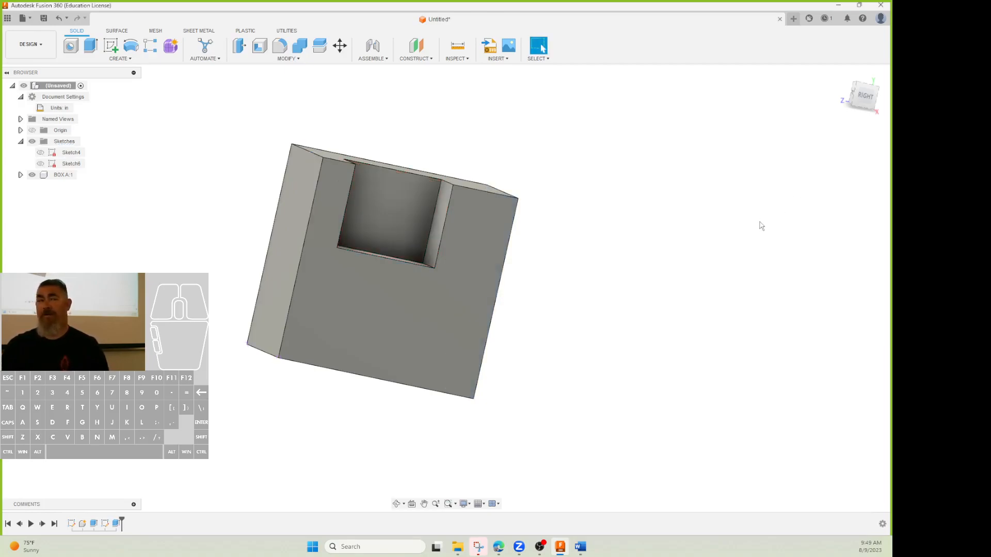
- Examine the offset pocket and the box's surrounding faces from several sides
{"action": "middle_click_drag", "start_coordinate": [761, 225], "coordinate": [331, 205], "text": "shift"}
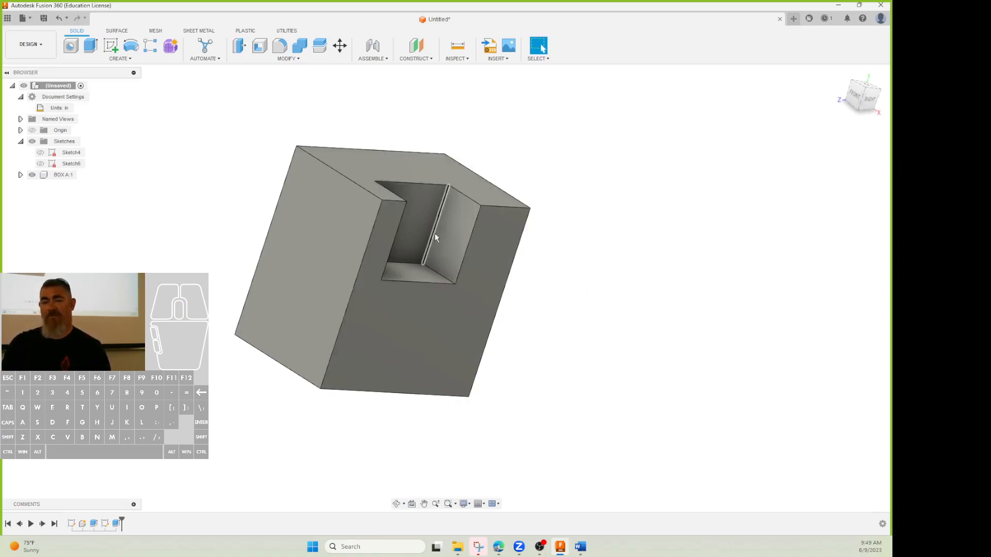
{"action": "middle_click_drag", "start_coordinate": [719, 288], "coordinate": [671, 279], "text": "shift"}
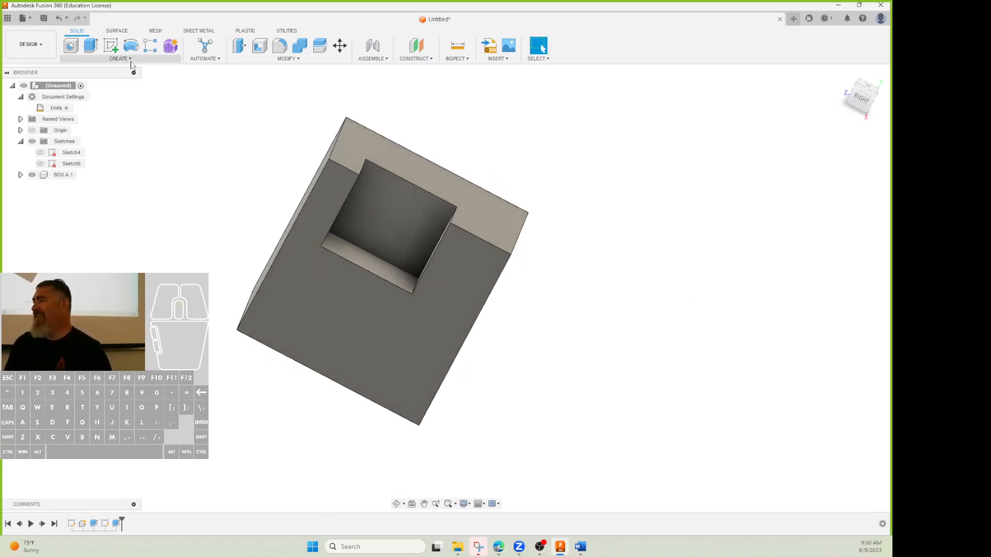
{"action": "middle_click_drag", "start_coordinate": [268, 77], "coordinate": [413, 245], "text": "shift"}
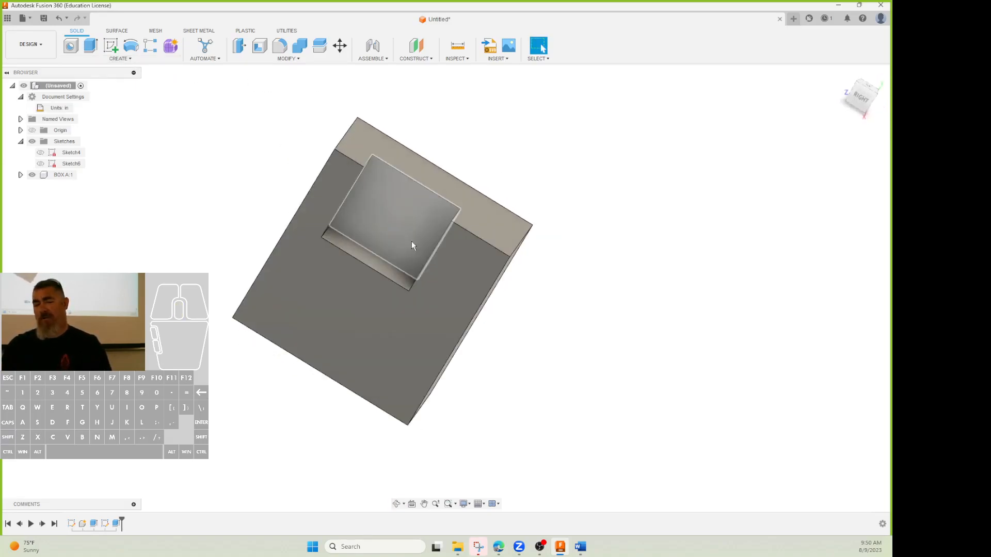
{"action": "middle_click_drag", "start_coordinate": [477, 125], "coordinate": [448, 213], "text": "shift"}
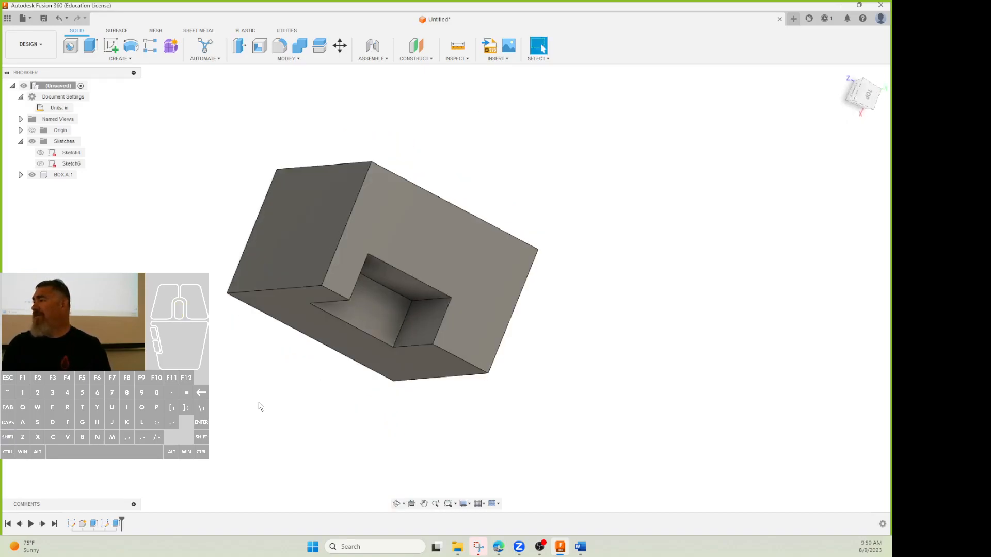
{"action": "mouse_move", "coordinate": [342, 365]}
{"action": "middle_mouse_down", "text": "shift"}
{"action": "mouse_move", "coordinate": [332, 351]}
{"action": "mouse_move", "coordinate": [353, 328]}
{"action": "middle_mouse_up", "text": "shift"}
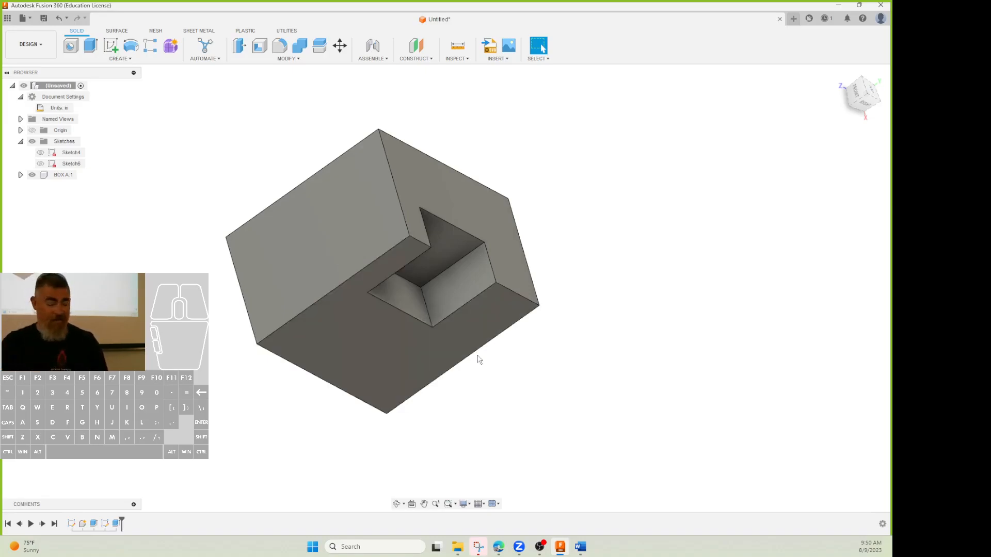
{"action": "middle_click_drag", "start_coordinate": [429, 372], "coordinate": [430, 286], "text": "shift"}
{"action": "left_click", "coordinate": [491, 274]}
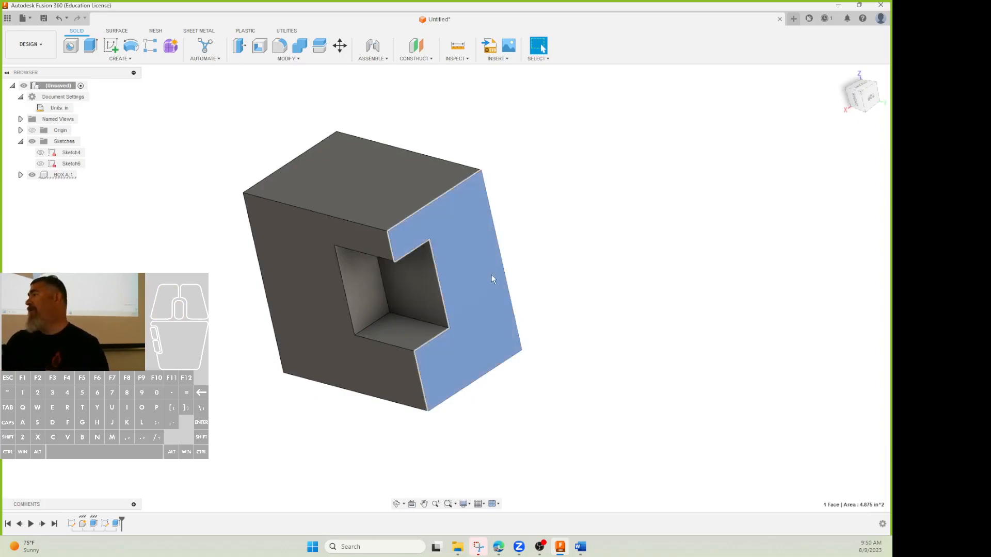
{"action": "left_click", "coordinate": [300, 299]}
{"action": "left_click", "coordinate": [336, 209]}
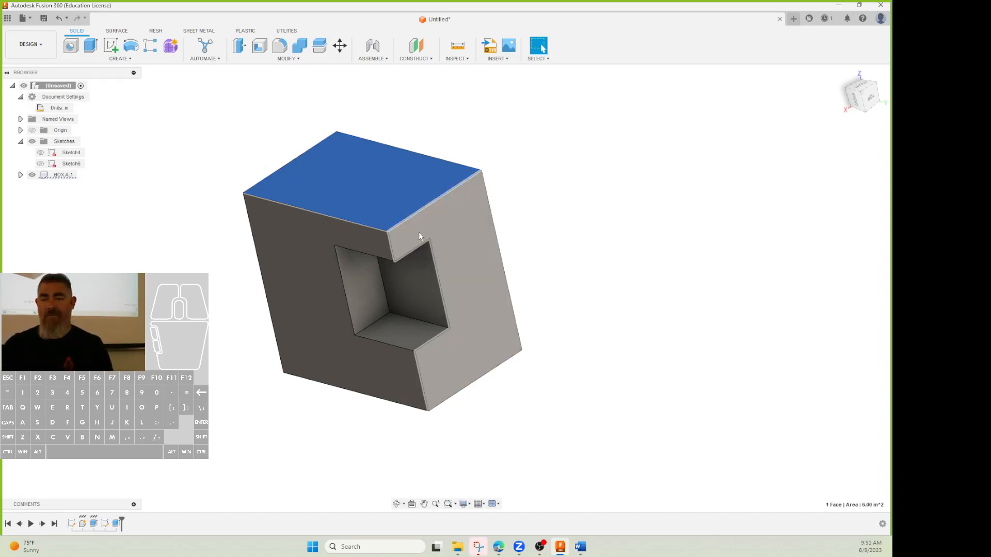
{"action": "left_click", "coordinate": [415, 47]}
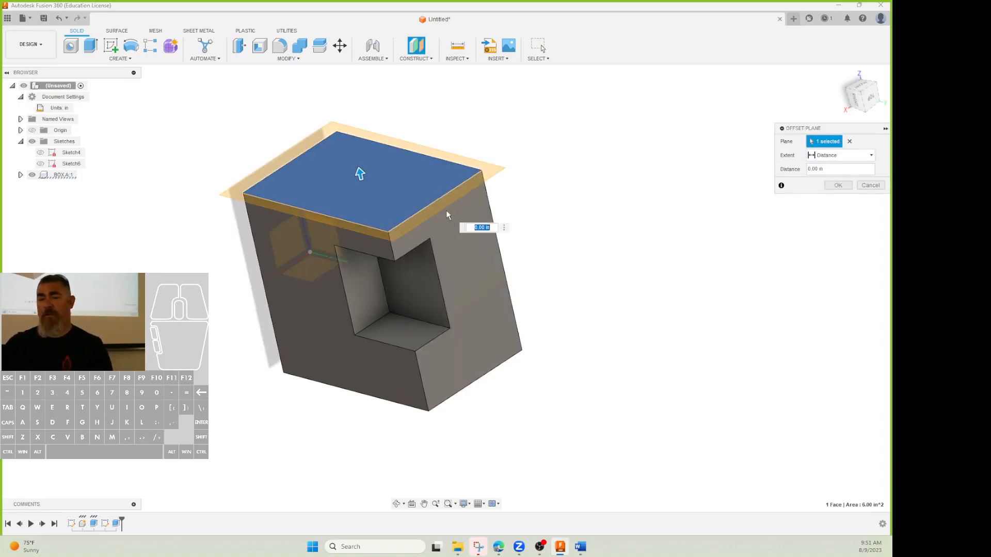
{"action": "left_click_drag", "start_coordinate": [360, 175], "coordinate": [364, 202]}
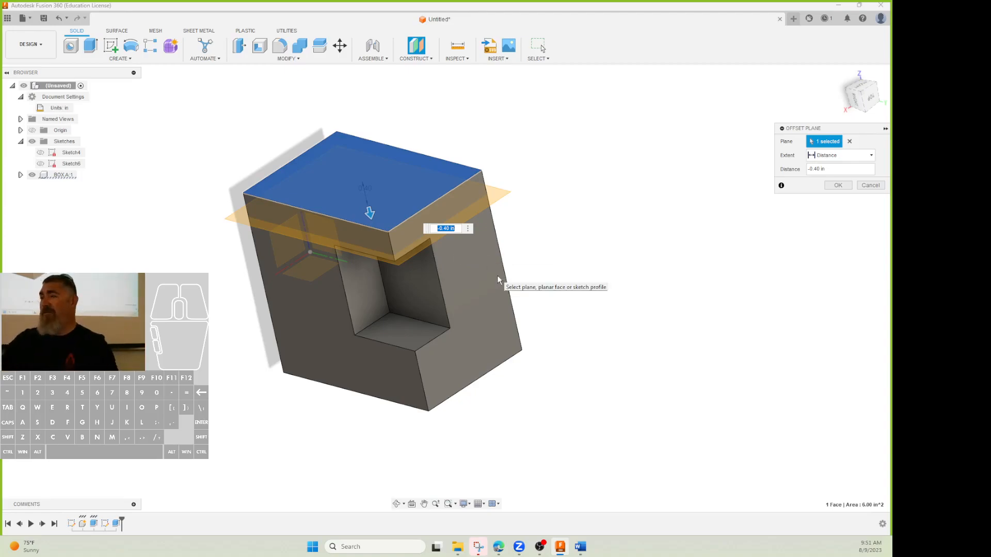
{"action": "key", "text": "Escape"}
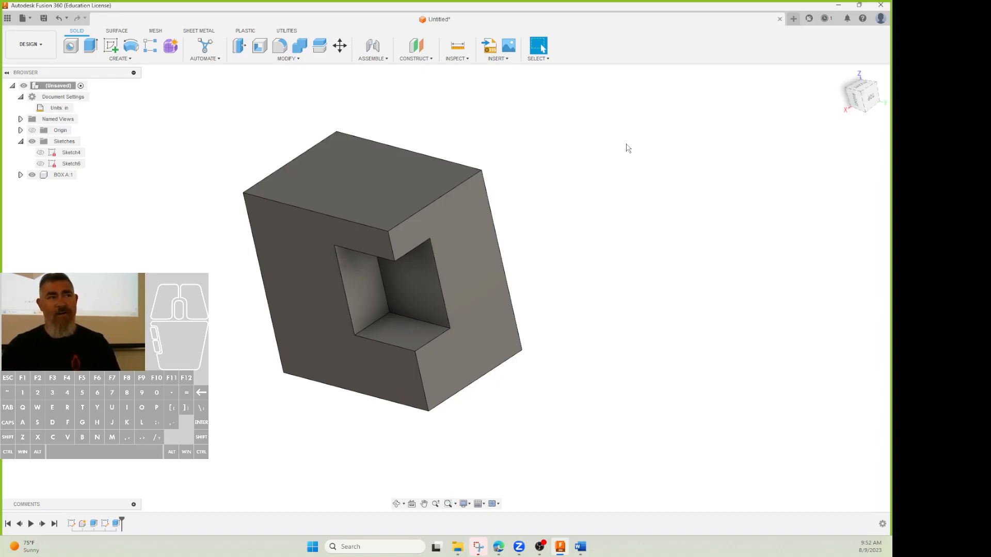
- Reopen the corner cut feature and review the start options available for the extrusion
{"action": "middle_click_drag", "start_coordinate": [582, 192], "coordinate": [601, 214], "text": "shift"}
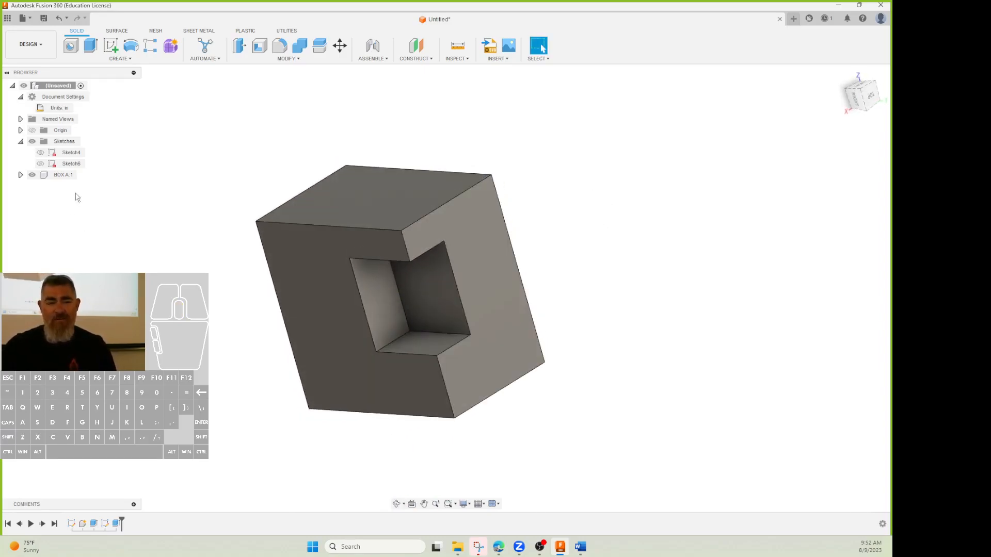
{"action": "double_click", "coordinate": [117, 524]}
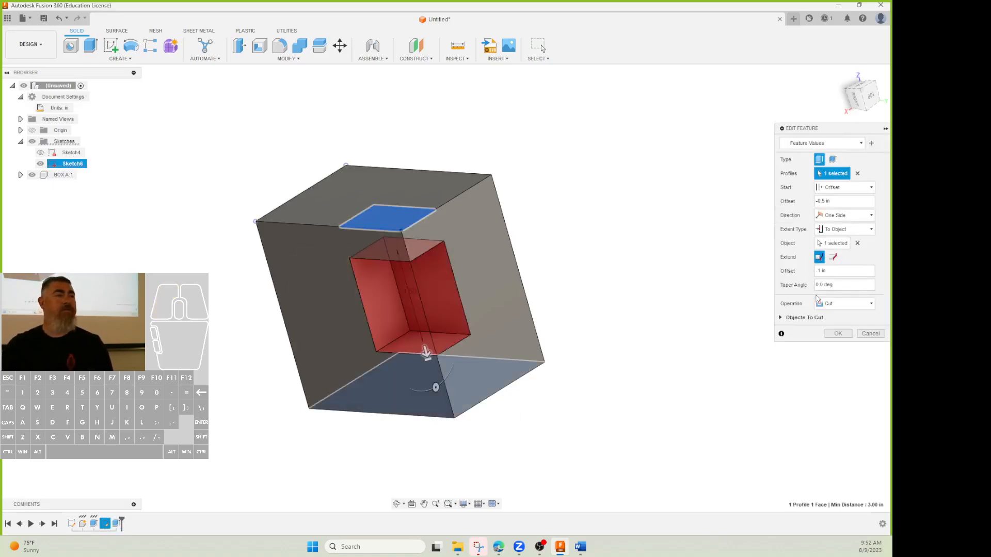
{"action": "left_click", "coordinate": [834, 189]}
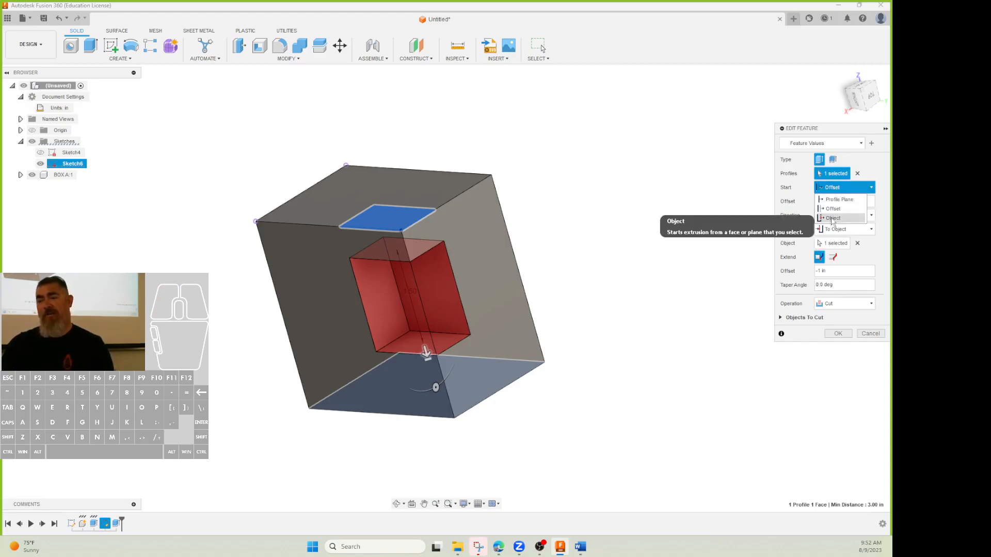
{"action": "left_click", "coordinate": [871, 261]}
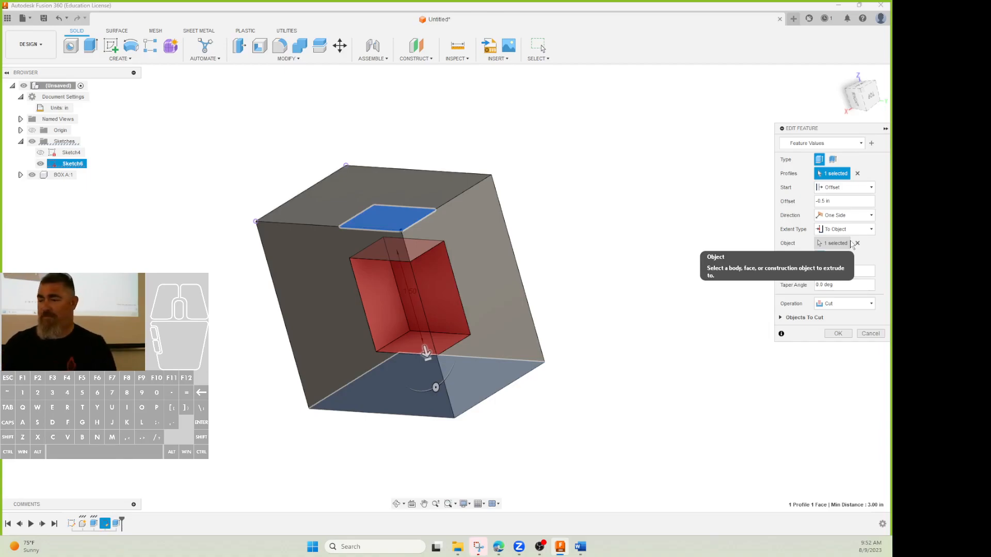
{"action": "left_click", "coordinate": [851, 334]}
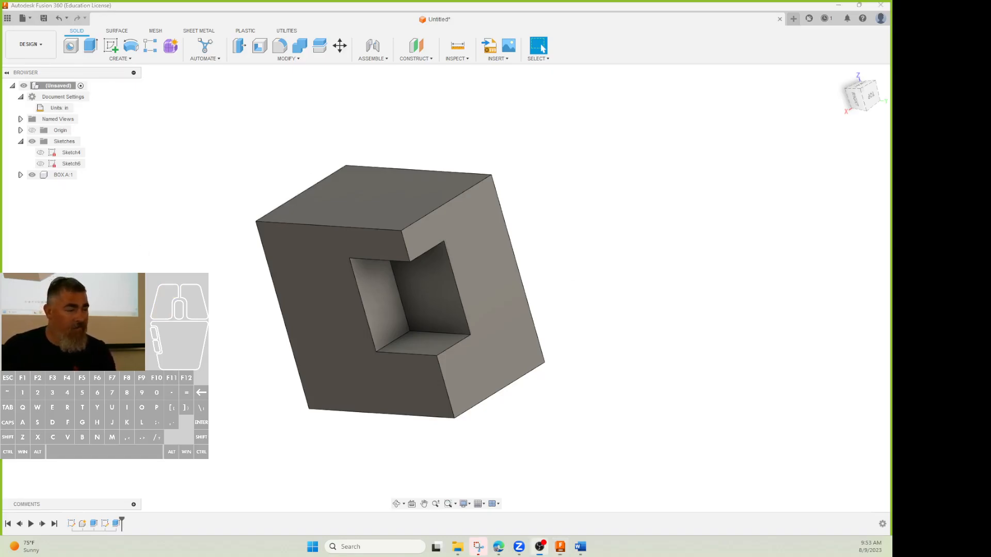
- Switch to the Edge browser and open the 1.2.4 Sketching & Measuring quiz from the course modules in a new tab for building
{"action": "left_click", "coordinate": [838, 8]}
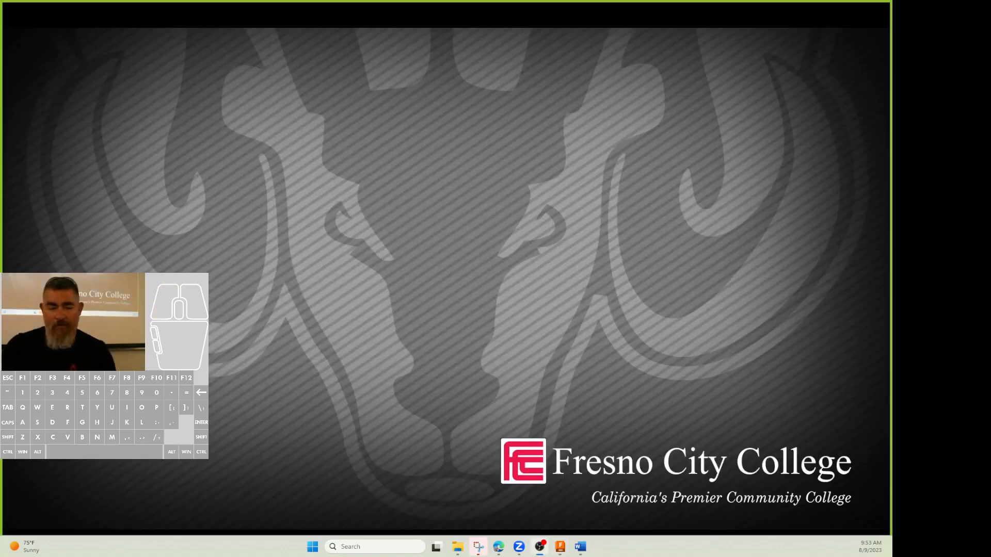
{"action": "left_click", "coordinate": [495, 542]}
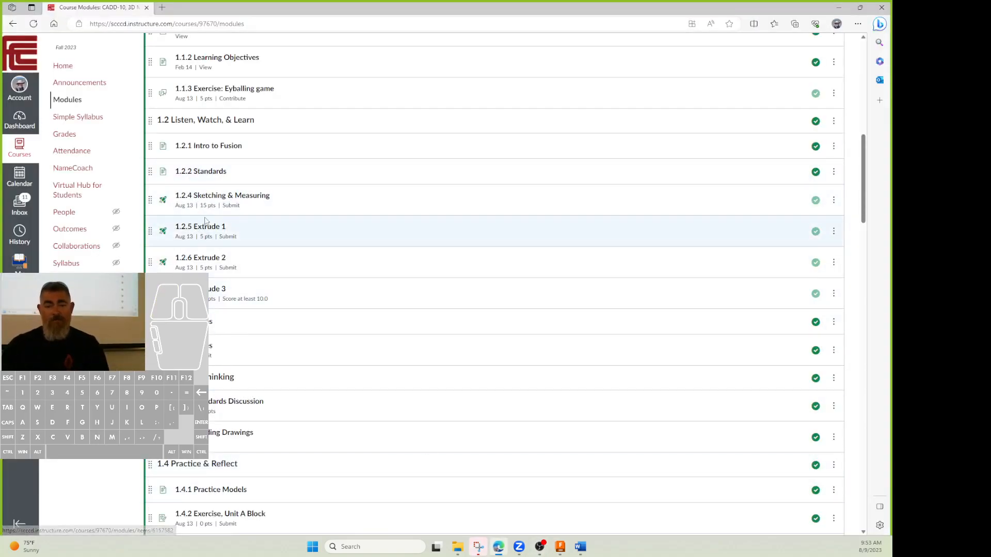
{"action": "right_click", "coordinate": [215, 201]}
{"action": "left_click", "coordinate": [243, 205]}
{"action": "left_click", "coordinate": [215, 7]}
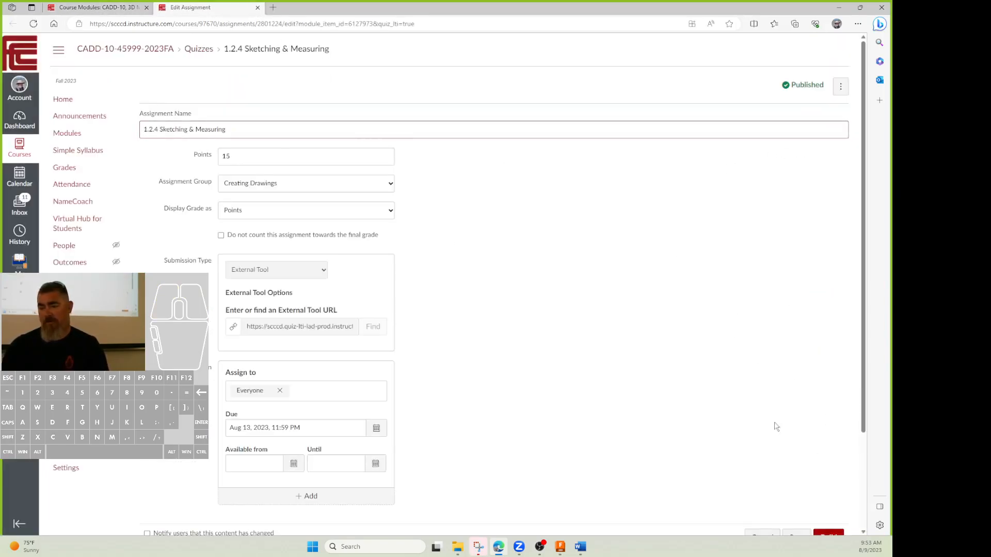
{"action": "left_click", "coordinate": [835, 538]}
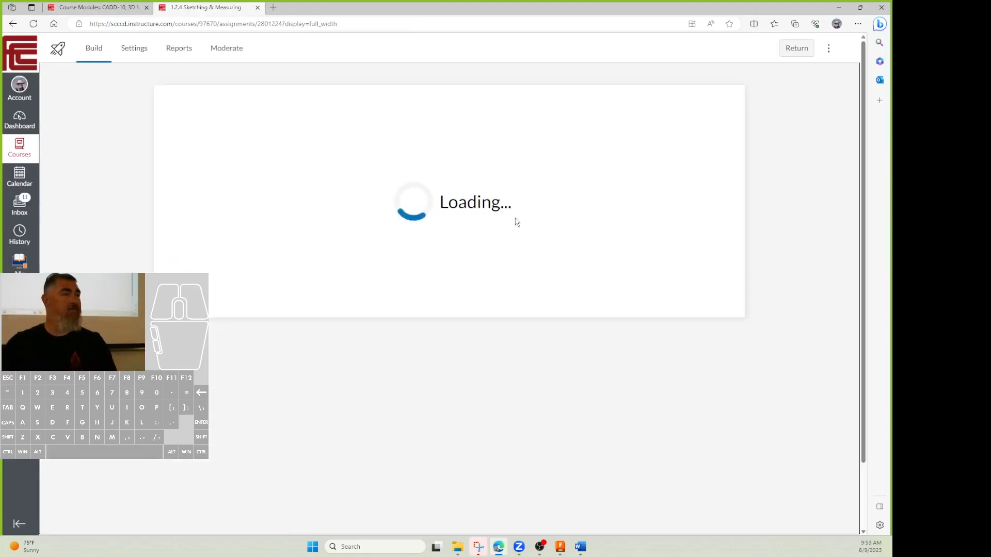
- Look through the quiz's instructions and its questions on sketches, units, Extrude and the origin planes
{"action": "scroll", "coordinate": [363, 280], "scroll_direction": "down", "scroll_amount": 5}
{"action": "scroll", "coordinate": [359, 222], "scroll_direction": "down", "scroll_amount": 2}
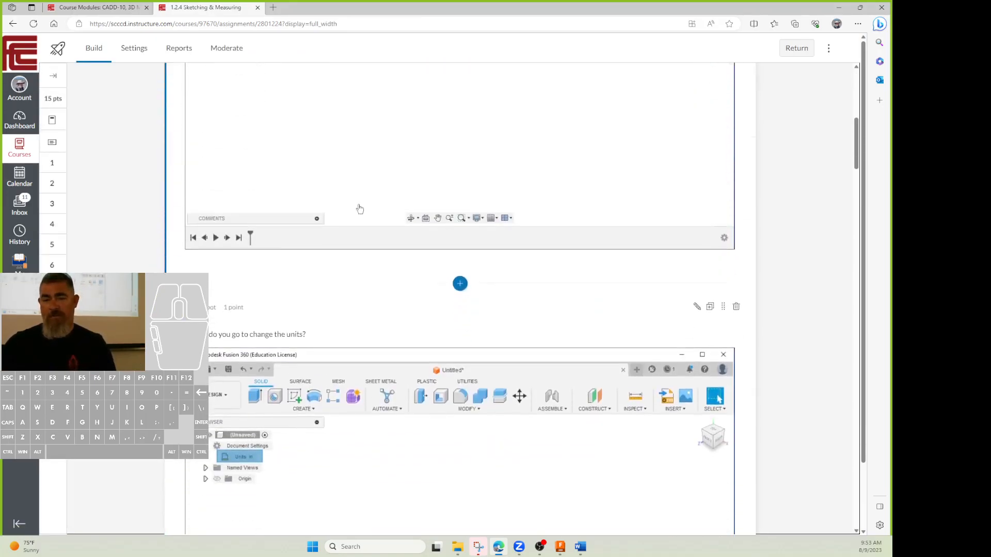
{"action": "scroll", "coordinate": [330, 227], "scroll_direction": "up", "scroll_amount": 4}
{"action": "scroll", "coordinate": [445, 337], "scroll_direction": "down", "scroll_amount": 8}
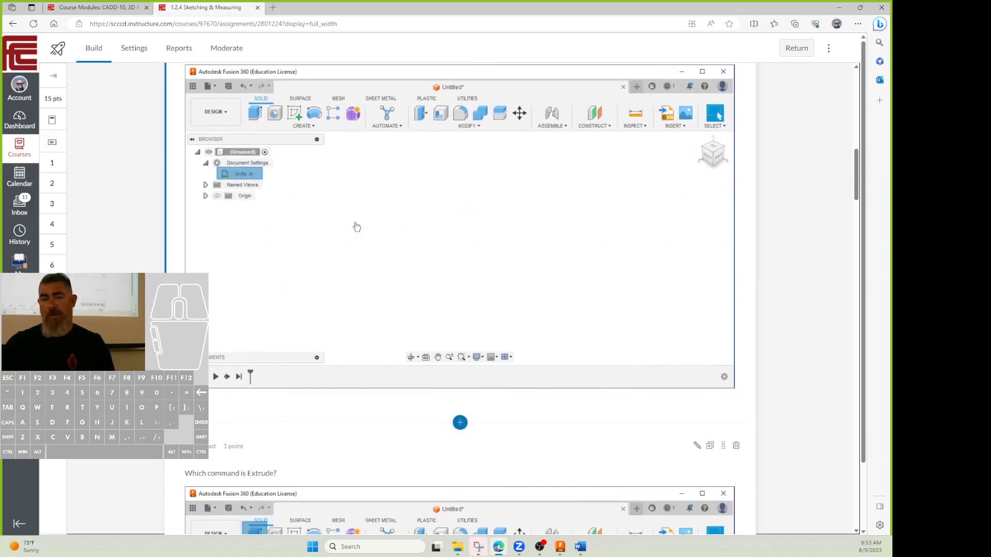
{"action": "scroll", "coordinate": [387, 245], "scroll_direction": "down", "scroll_amount": 5}
{"action": "scroll", "coordinate": [298, 207], "scroll_direction": "down", "scroll_amount": 6}
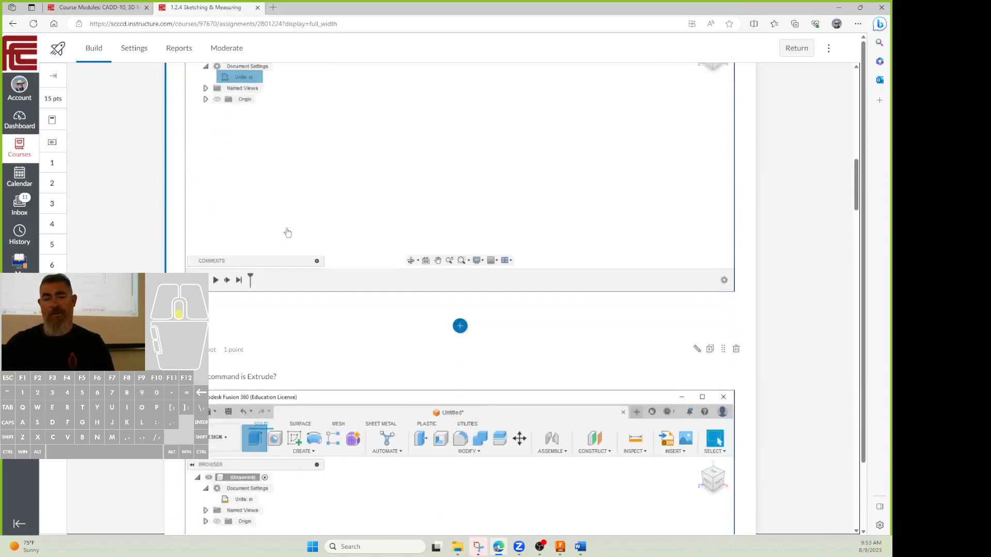
{"action": "scroll", "coordinate": [369, 274], "scroll_direction": "down", "scroll_amount": 3}
{"action": "scroll", "coordinate": [369, 274], "scroll_direction": "down", "scroll_amount": 8}
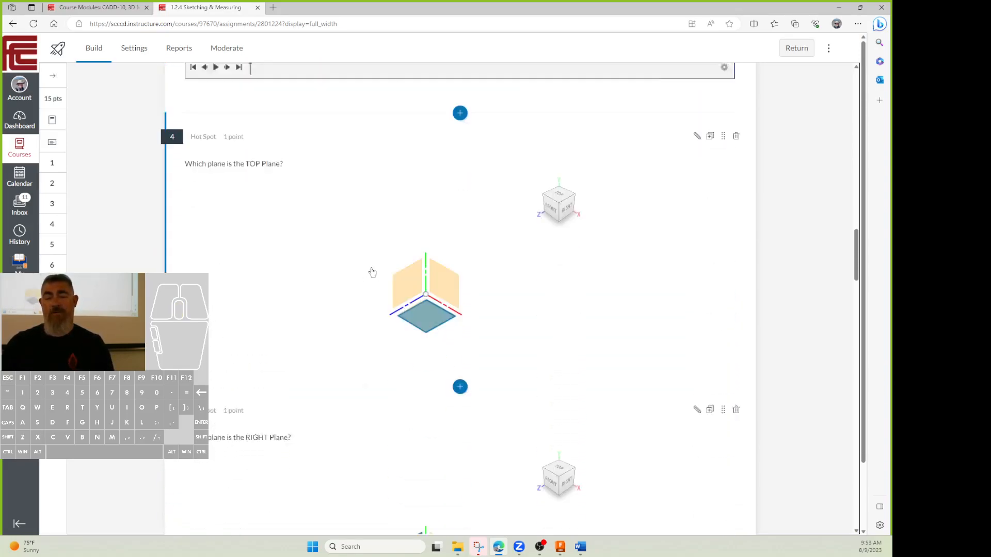
{"action": "scroll", "coordinate": [368, 276], "scroll_direction": "up", "scroll_amount": 17}
{"action": "scroll", "coordinate": [378, 234], "scroll_direction": "up", "scroll_amount": 10}
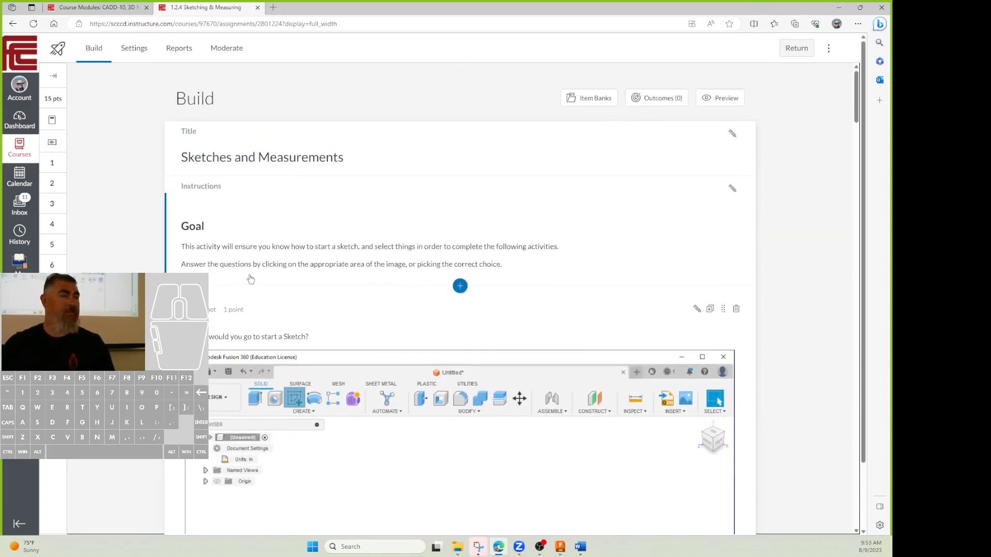
- Return to the course modules page and review the activities listed under Unit 1: Basics
{"action": "left_click", "coordinate": [111, 7]}
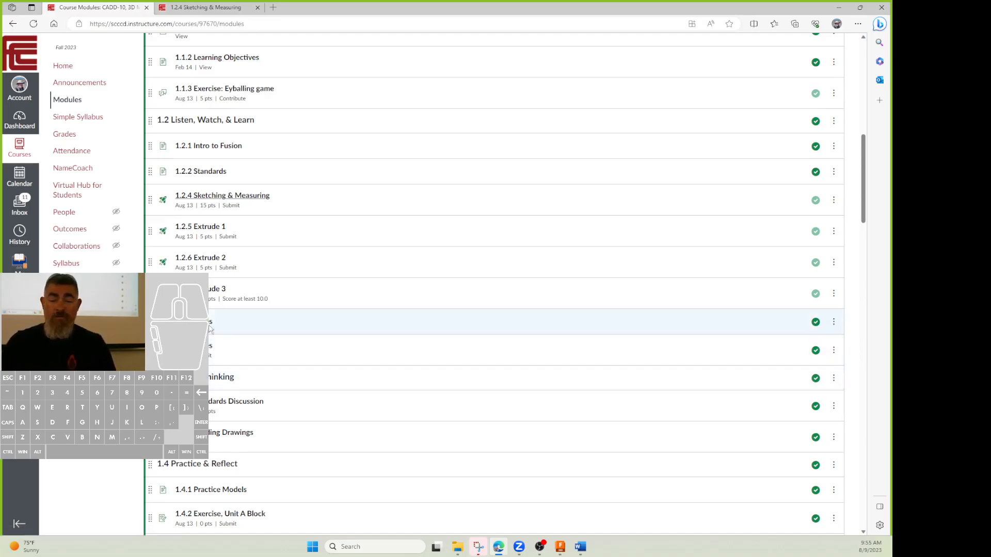
{"action": "scroll", "coordinate": [209, 330], "scroll_direction": "up", "scroll_amount": 5}
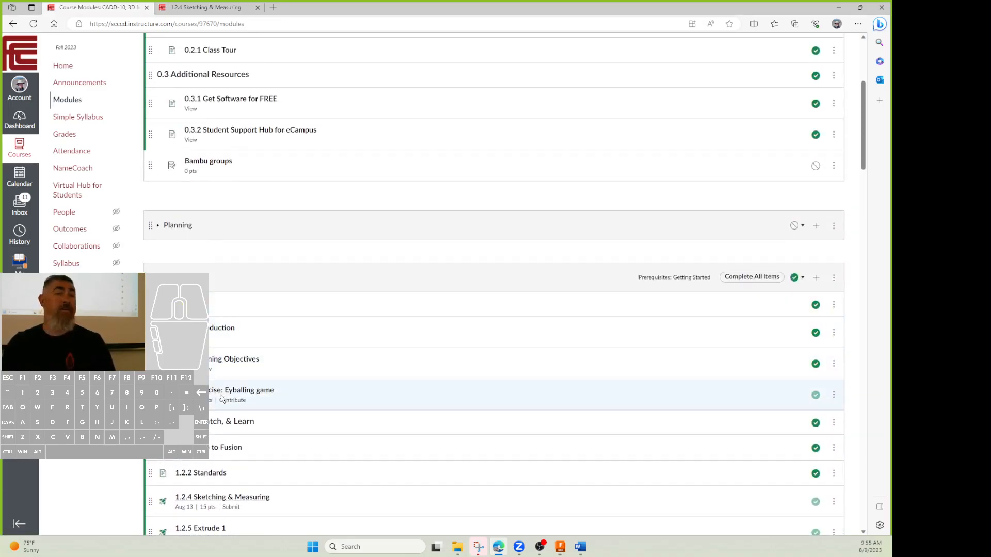
{"action": "scroll", "coordinate": [227, 386], "scroll_direction": "down", "scroll_amount": 3}
{"action": "scroll", "coordinate": [228, 386], "scroll_direction": "down", "scroll_amount": 1}
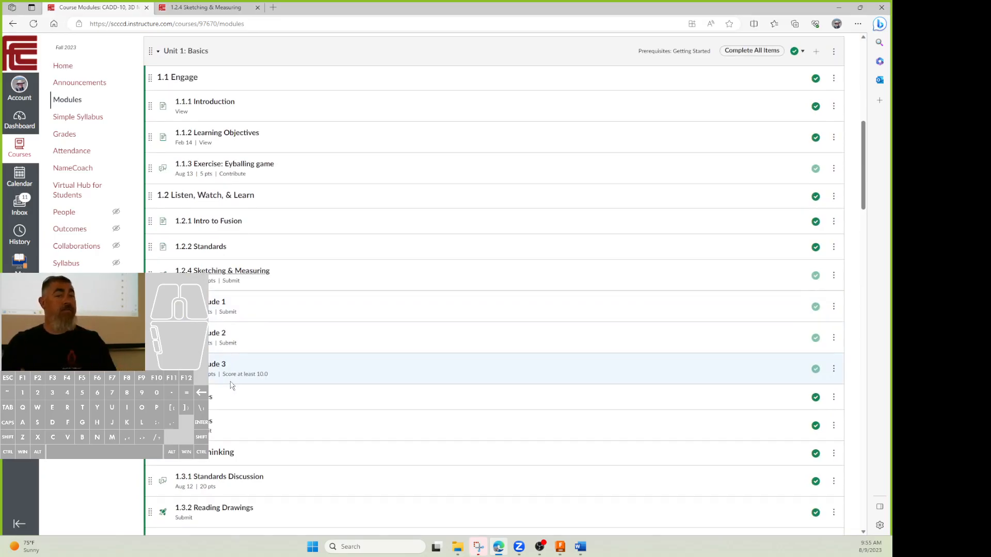
{"action": "scroll", "coordinate": [268, 340], "scroll_direction": "down", "scroll_amount": 2}
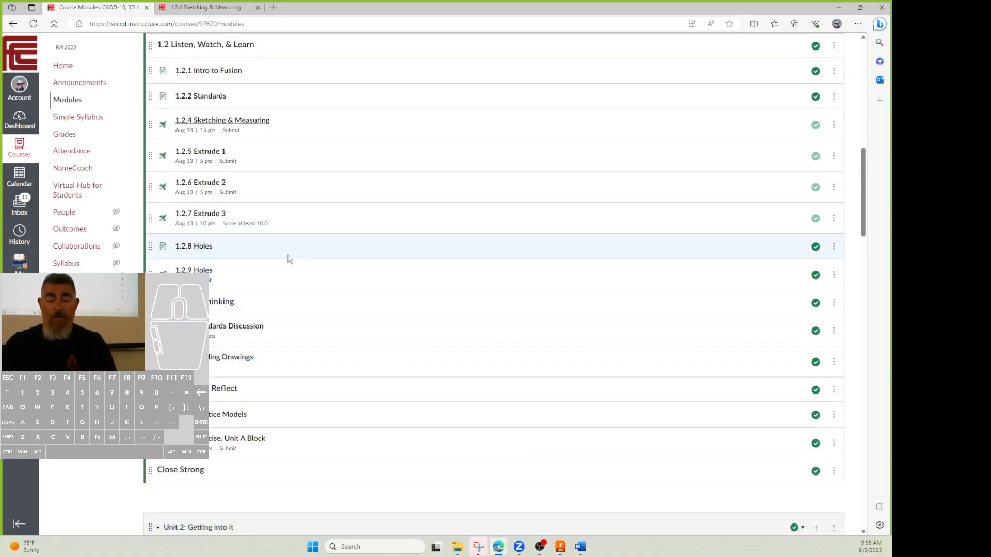